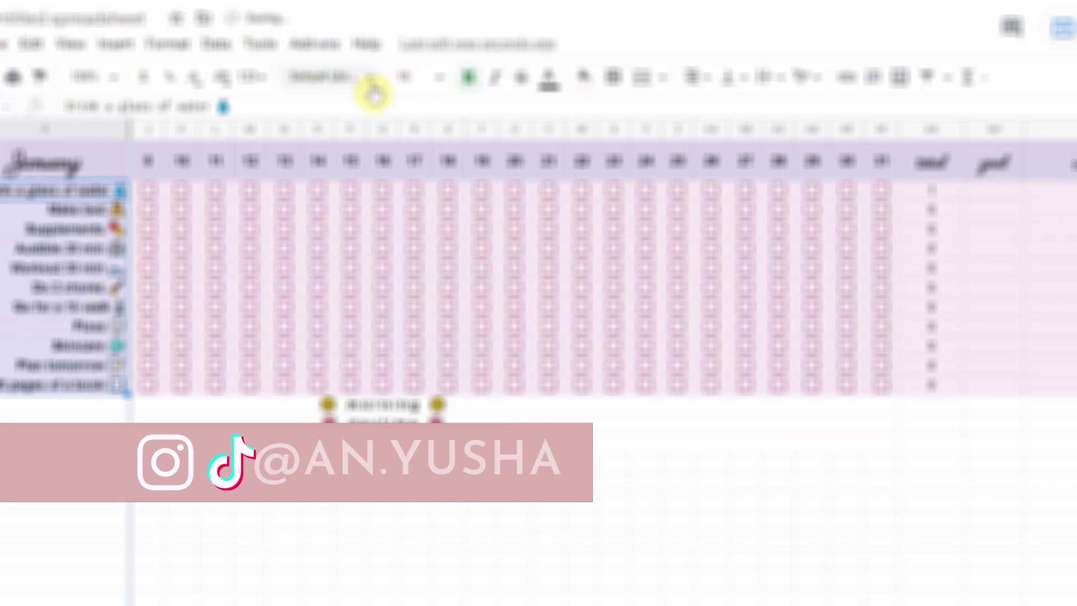
Apply the Merienda font and the saved custom text colour to the tracker text
{"action": "left_click", "coordinate": [370, 79]}
{"action": "left_click", "coordinate": [396, 334]}
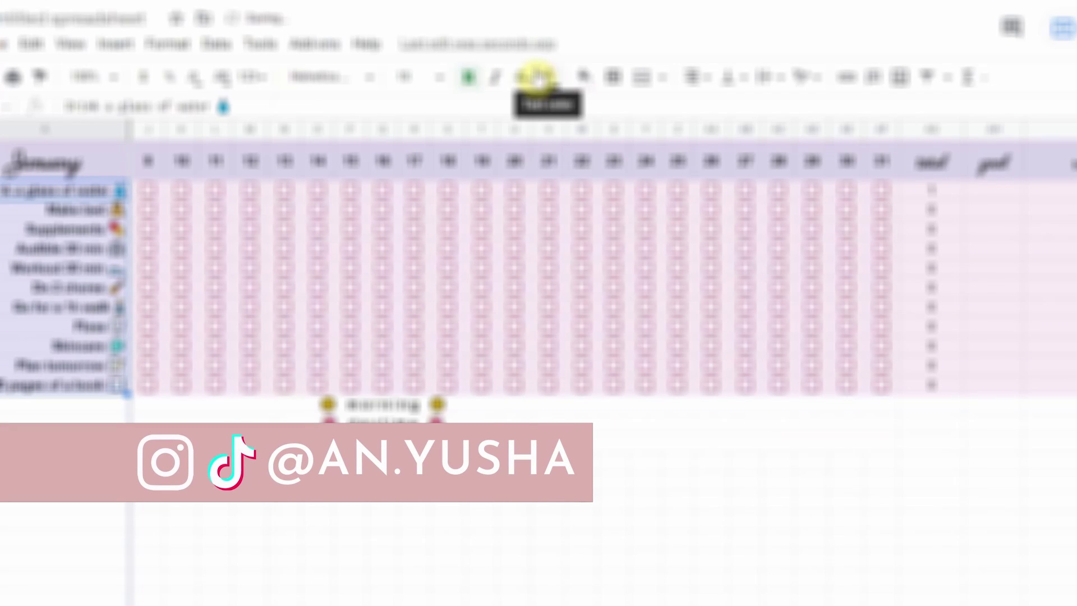
{"action": "left_click", "coordinate": [538, 77]}
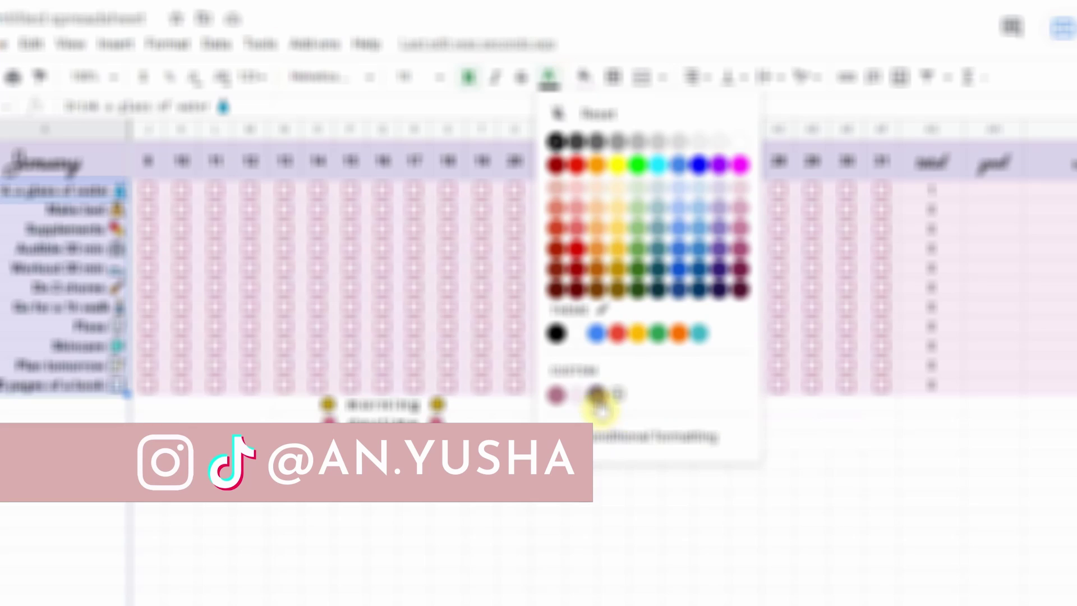
{"action": "left_click", "coordinate": [603, 399]}
Merge the total-to-reward cells in the row below the tracker into one
{"action": "left_click", "coordinate": [681, 418]}
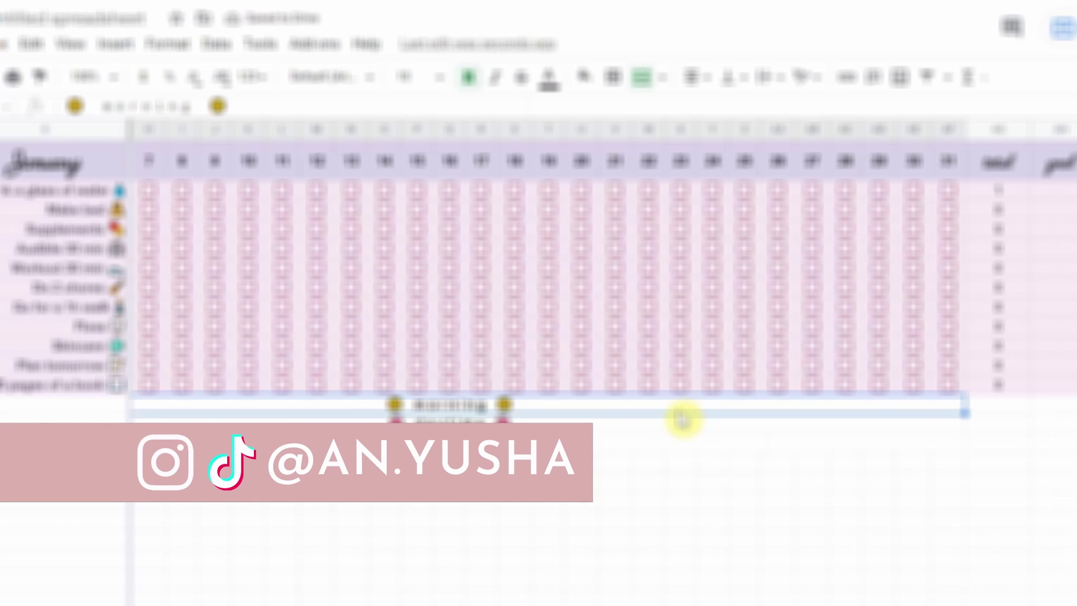
{"action": "scroll", "coordinate": [682, 440], "scroll_direction": "right", "scroll_amount": 3}
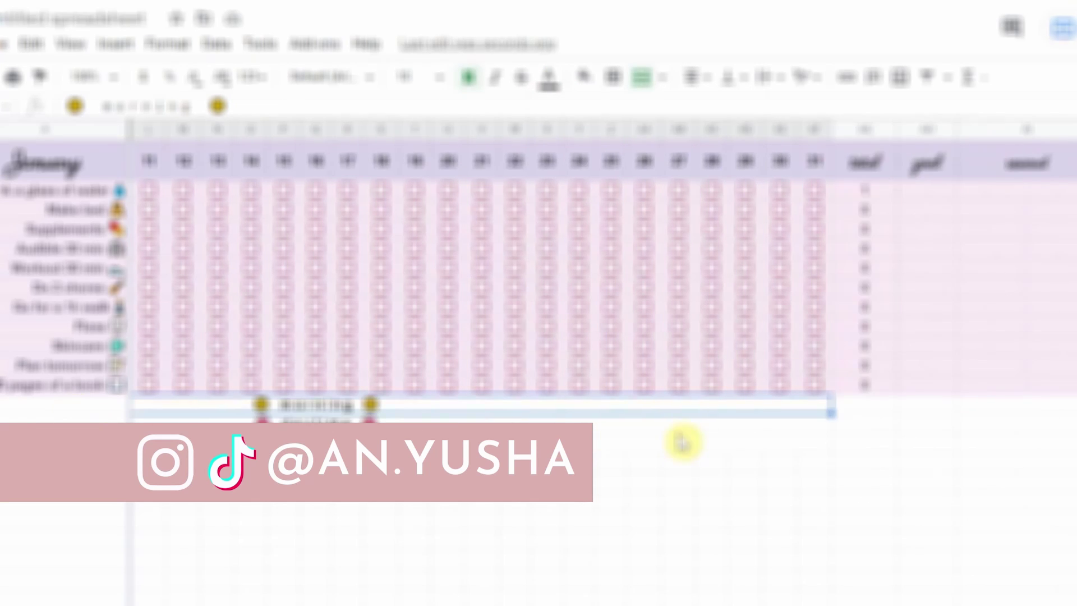
{"action": "left_click_drag", "start_coordinate": [889, 408], "coordinate": [993, 408]}
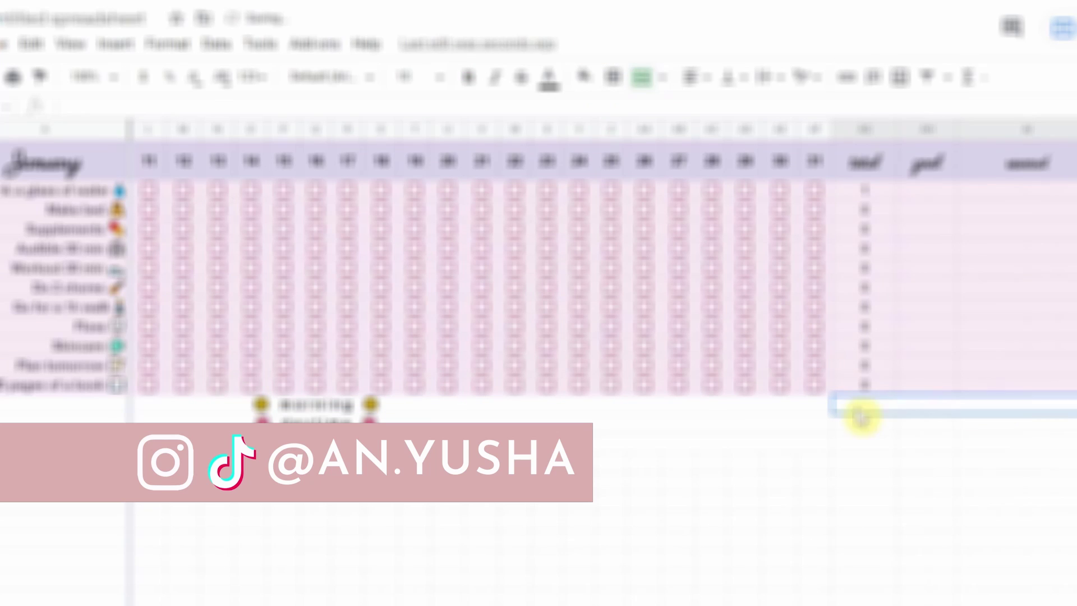
{"action": "left_click_drag", "start_coordinate": [864, 423], "coordinate": [993, 428]}
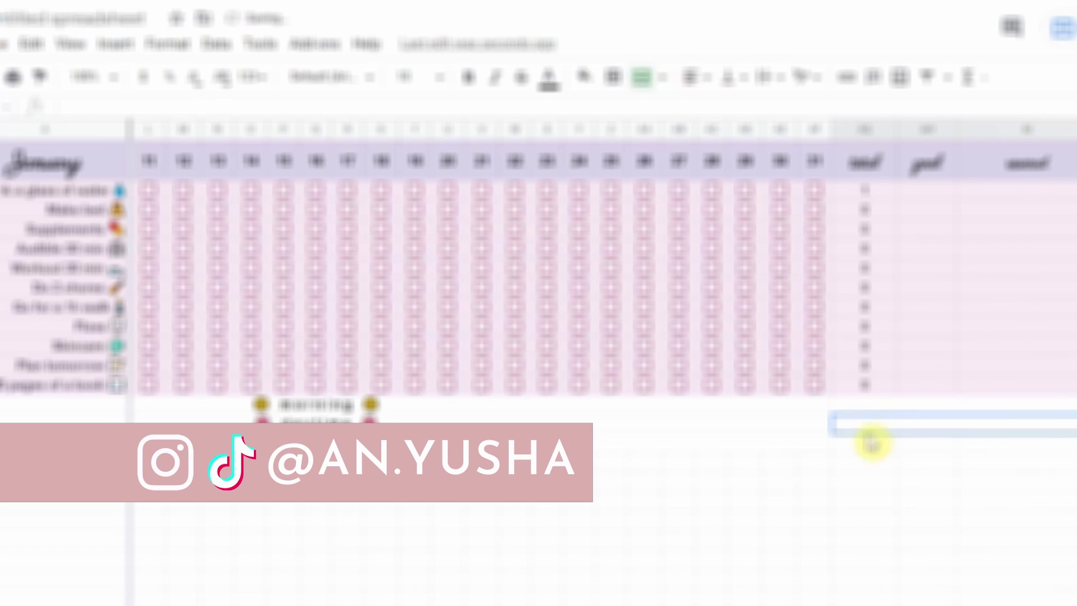
{"action": "left_click_drag", "start_coordinate": [870, 443], "coordinate": [985, 443]}
{"action": "left_click", "coordinate": [638, 84]}
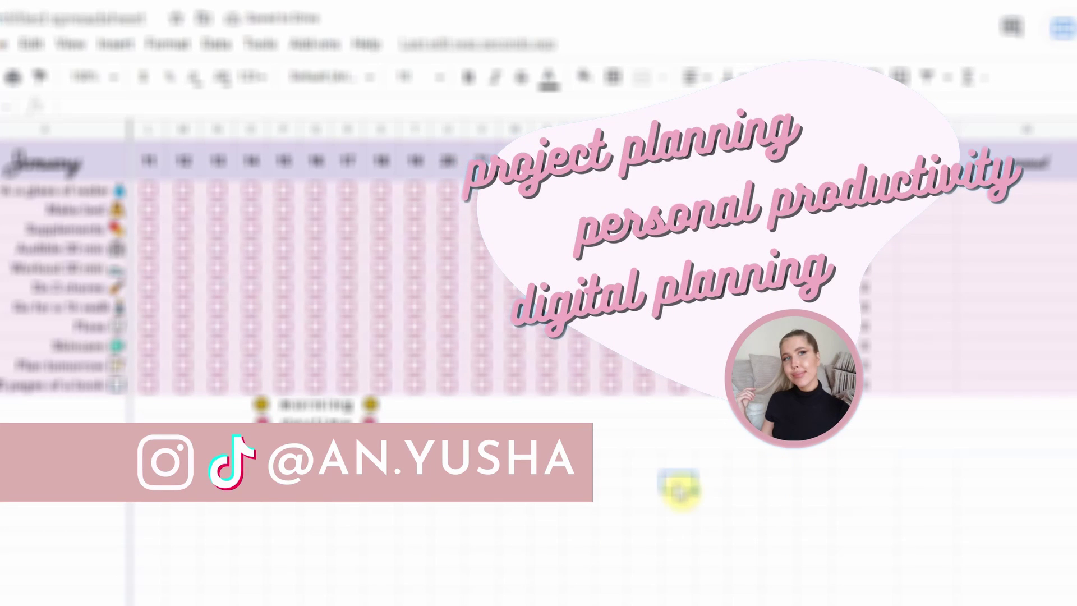
Select the three full rows below the tracker, starting from column A
{"action": "left_click", "coordinate": [680, 488]}
{"action": "scroll", "coordinate": [680, 491], "scroll_direction": "left", "scroll_amount": 5}
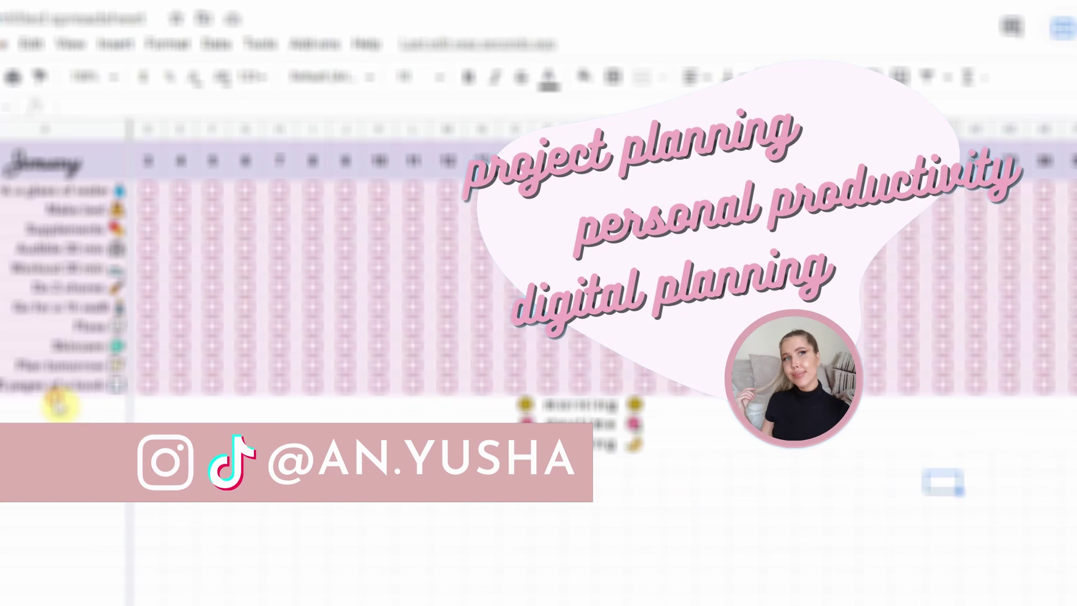
{"action": "left_click", "coordinate": [60, 404]}
{"action": "key", "text": "shift+space"}
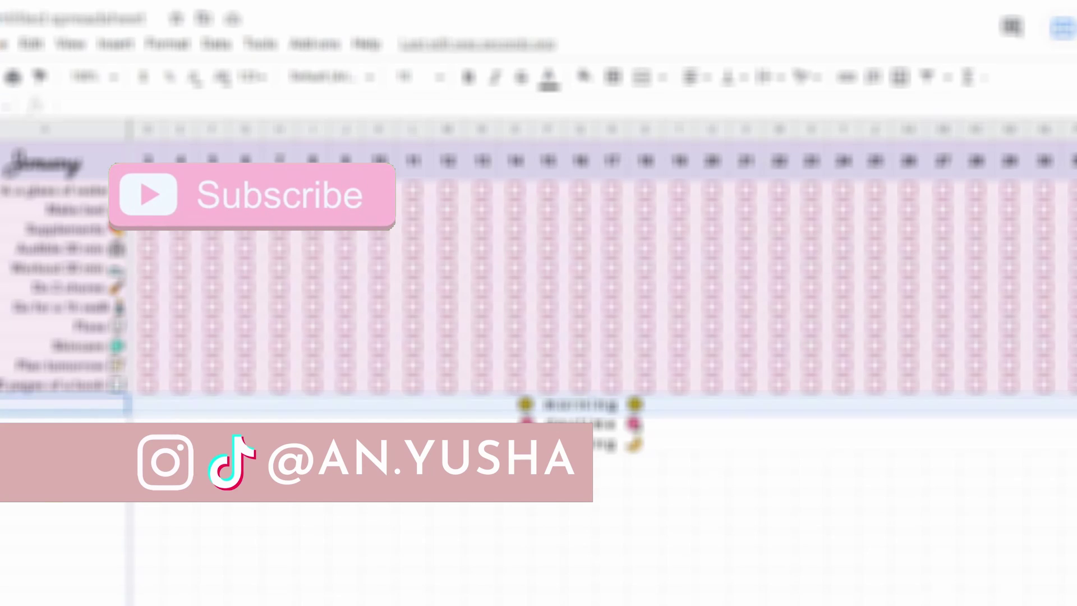
{"action": "key", "text": "shift+Down"}
{"action": "key", "text": "shift+Down"}
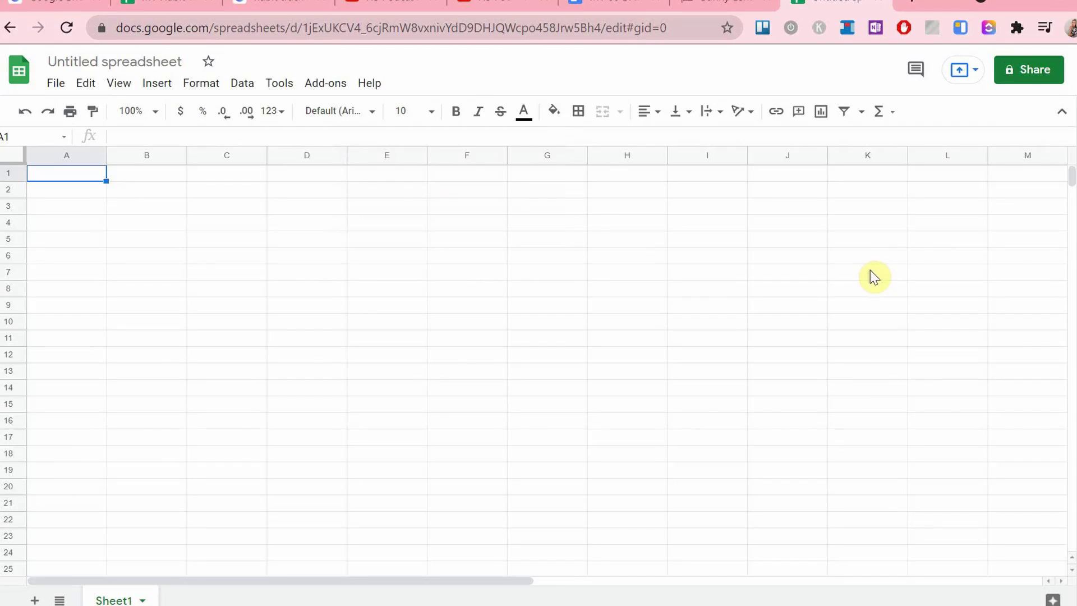
Add columns one at a time after column Z until the sheet reaches AJ, then return to column A
{"action": "scroll", "coordinate": [871, 271], "scroll_direction": "right", "scroll_amount": 5}
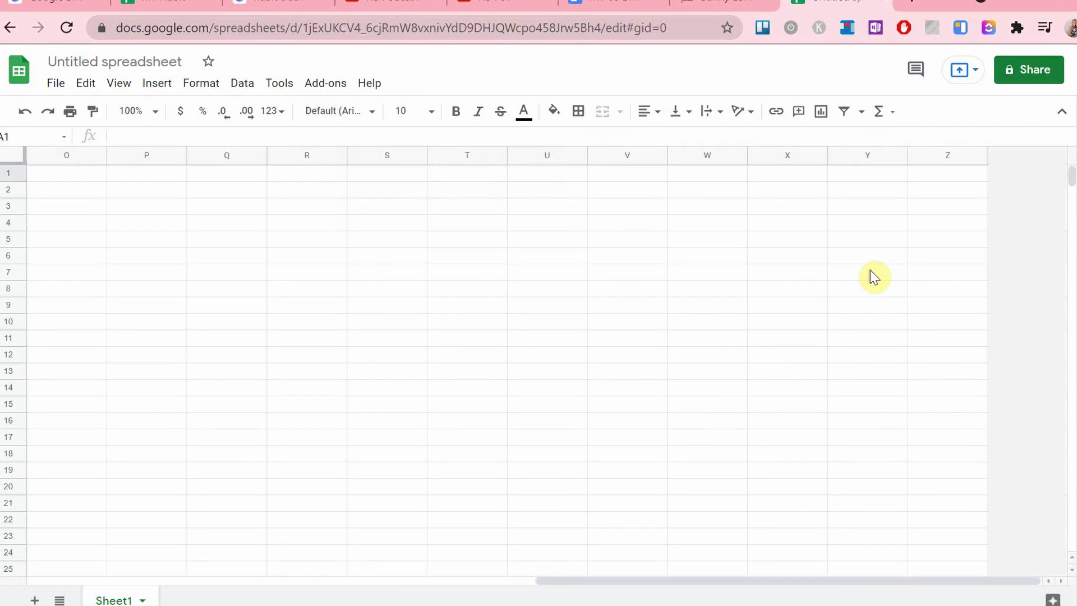
{"action": "right_click", "coordinate": [955, 157]}
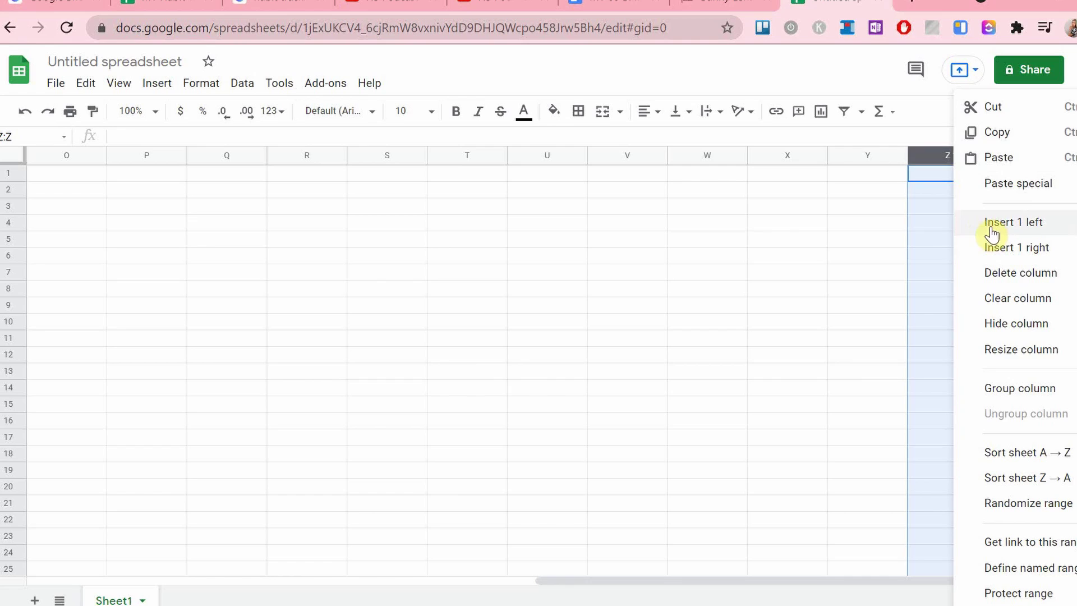
{"action": "left_click", "coordinate": [992, 247]}
{"action": "right_click", "coordinate": [944, 161]}
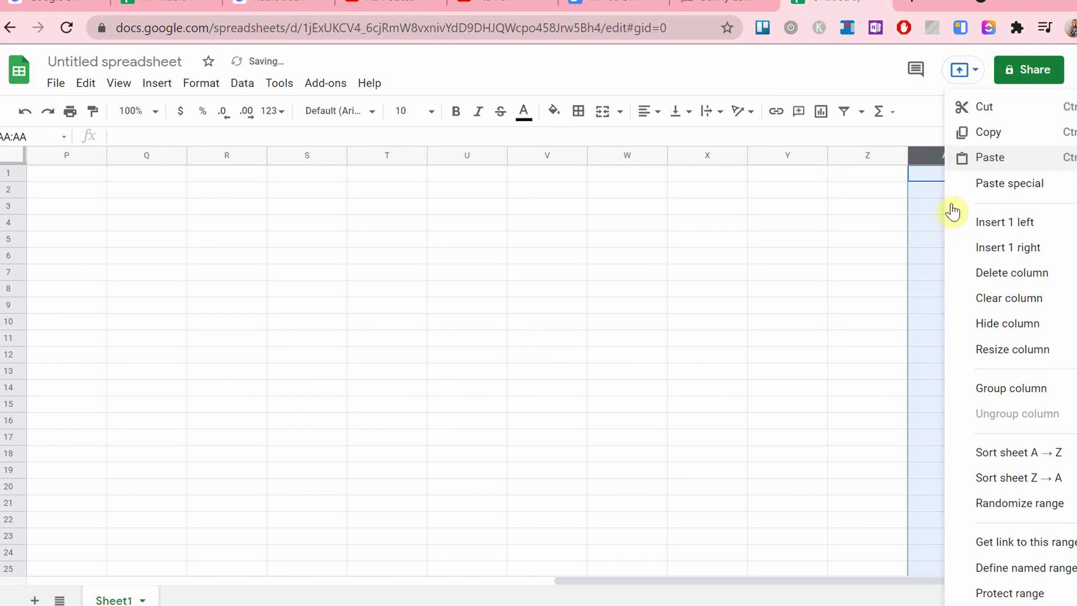
{"action": "left_click", "coordinate": [978, 250]}
{"action": "right_click", "coordinate": [942, 157]}
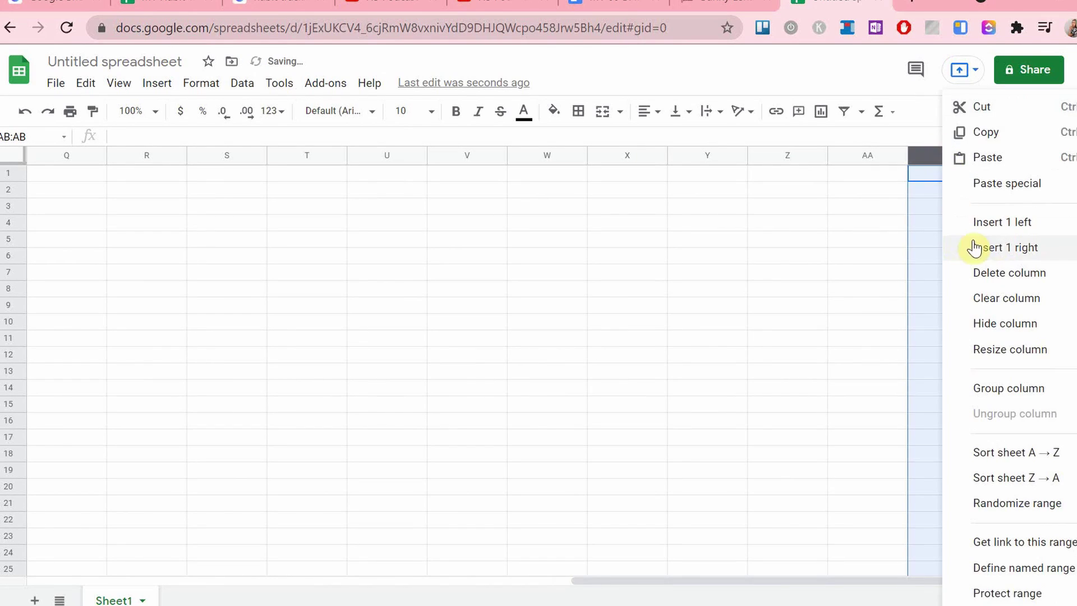
{"action": "left_click", "coordinate": [978, 247]}
{"action": "right_click", "coordinate": [943, 159]}
{"action": "left_click", "coordinate": [963, 244]}
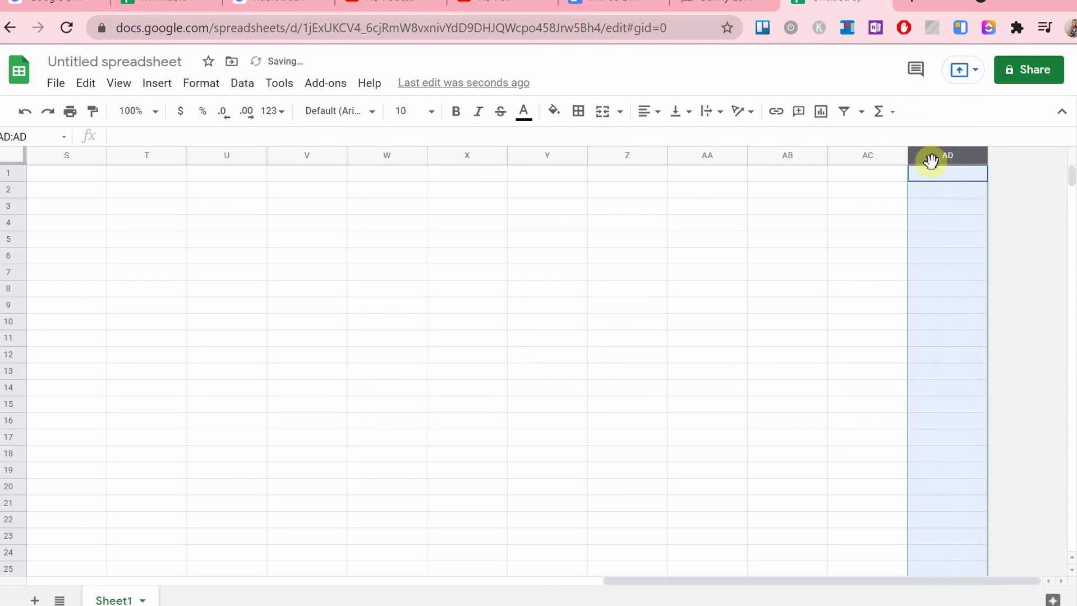
{"action": "right_click", "coordinate": [934, 159]}
{"action": "left_click", "coordinate": [979, 248]}
{"action": "right_click", "coordinate": [948, 155]}
{"action": "left_click", "coordinate": [978, 247]}
{"action": "right_click", "coordinate": [943, 159]}
{"action": "left_click", "coordinate": [971, 245]}
{"action": "right_click", "coordinate": [944, 163]}
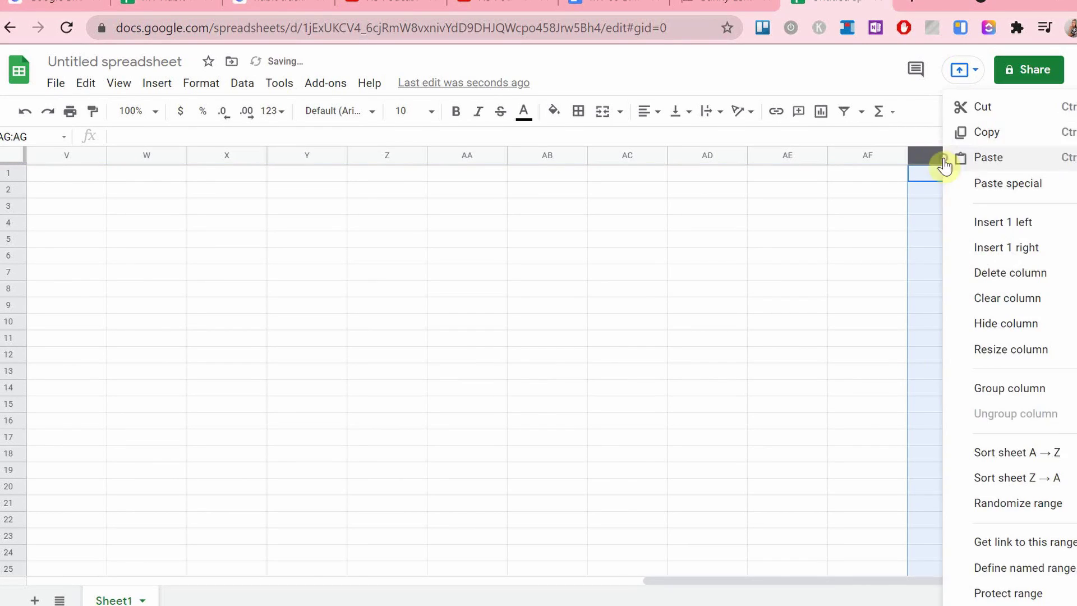
{"action": "left_click", "coordinate": [978, 248]}
{"action": "right_click", "coordinate": [945, 154]}
{"action": "left_click", "coordinate": [978, 248]}
{"action": "right_click", "coordinate": [979, 188]}
{"action": "left_click", "coordinate": [859, 265]}
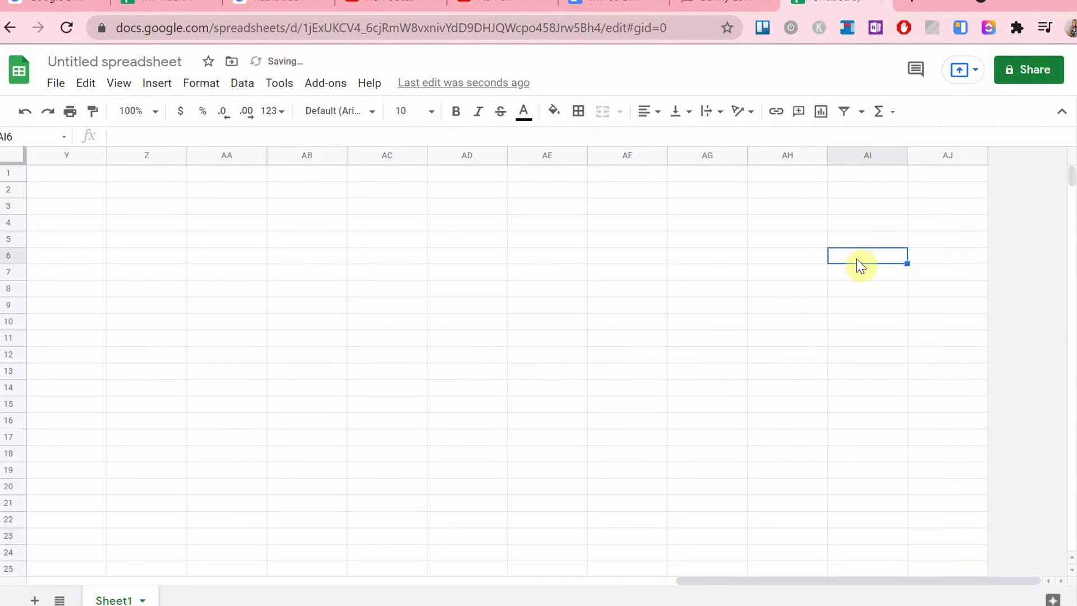
{"action": "scroll", "coordinate": [862, 266], "scroll_direction": "left", "scroll_amount": 15}
{"action": "scroll", "coordinate": [859, 264], "scroll_direction": "left", "scroll_amount": 3}
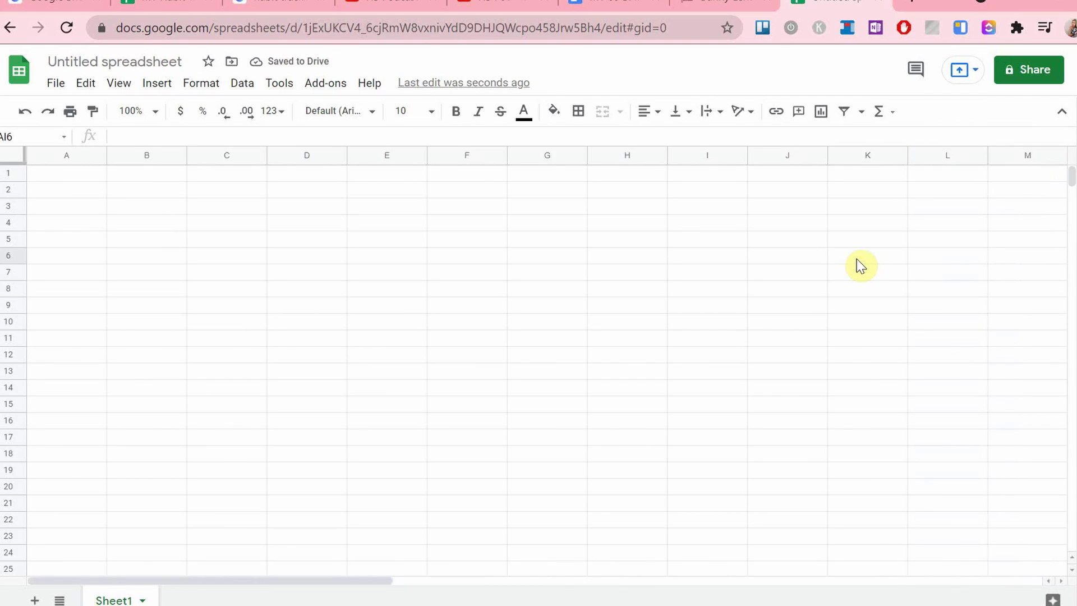
Enter January in A1 and the day numbers across row 1 from B1
{"action": "left_click", "coordinate": [66, 175]}
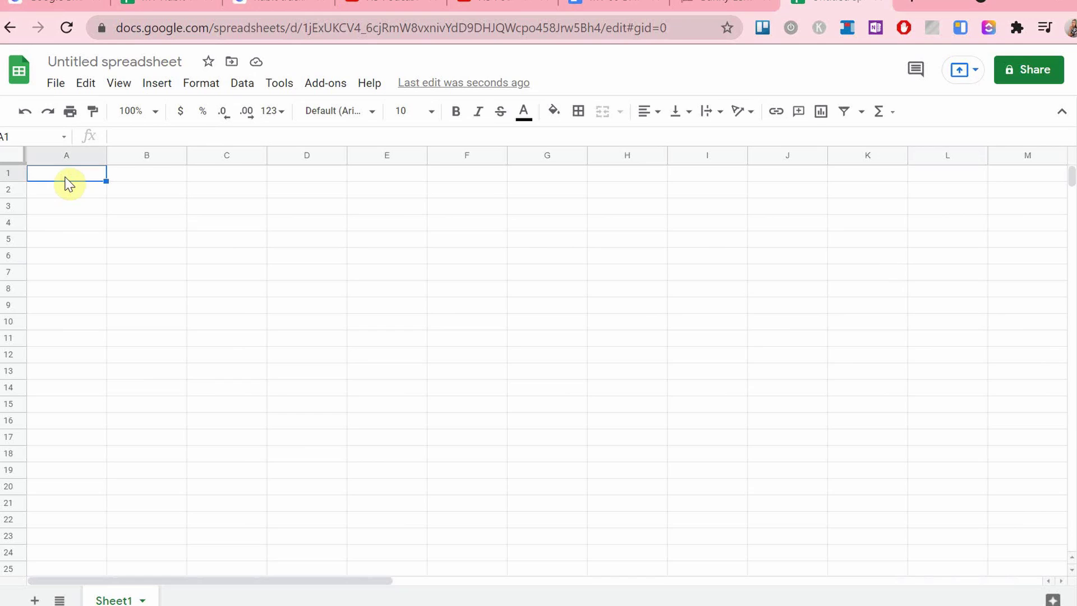
{"action": "type", "text": "Ju"}
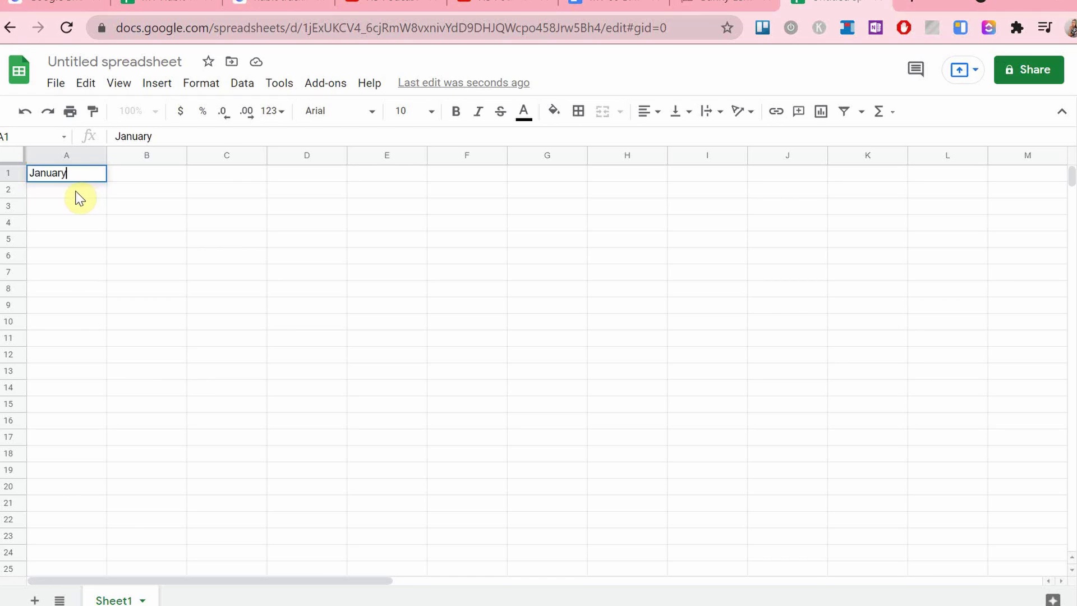
{"action": "left_click", "coordinate": [77, 190]}
{"action": "left_click", "coordinate": [127, 179]}
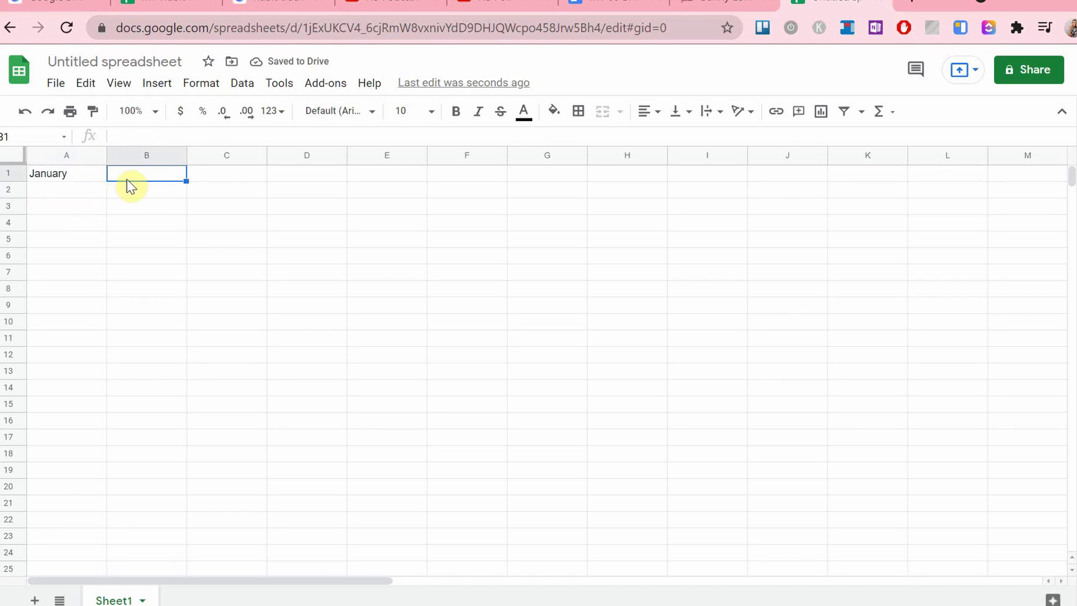
{"action": "type", "text": "1"}
{"action": "key", "text": "Tab"}
{"action": "type", "text": "2"}
{"action": "key", "text": "Tab"}
{"action": "type", "text": "3"}
{"action": "key", "text": "Tab"}
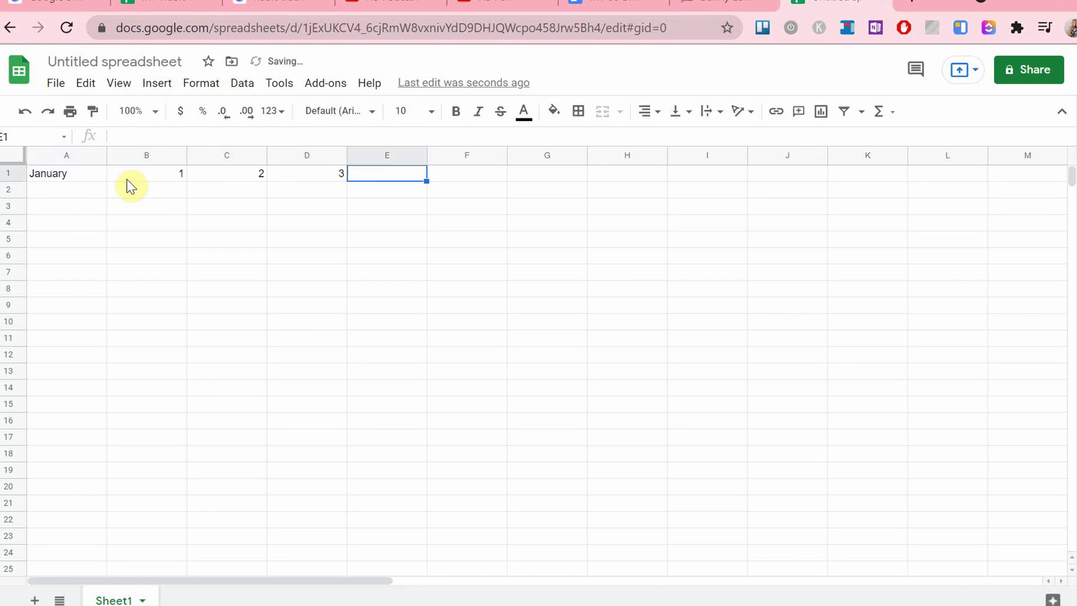
{"action": "type", "text": "4\t5\t6\t7\t8\t9\t10\t11"}
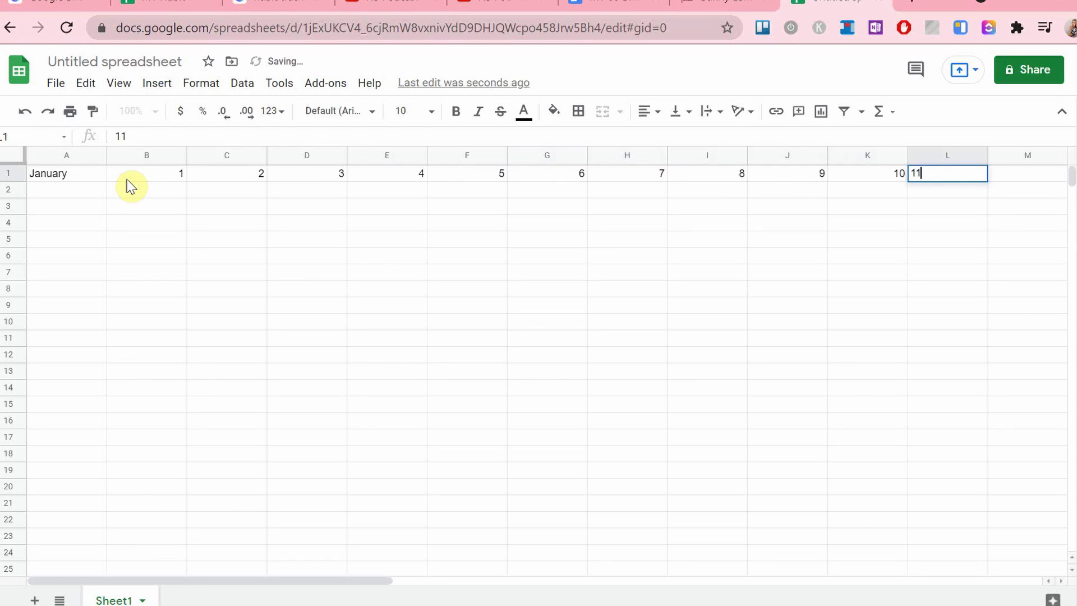
{"action": "type", "text": "\t12\t13\t14\t15\t16\t1"}
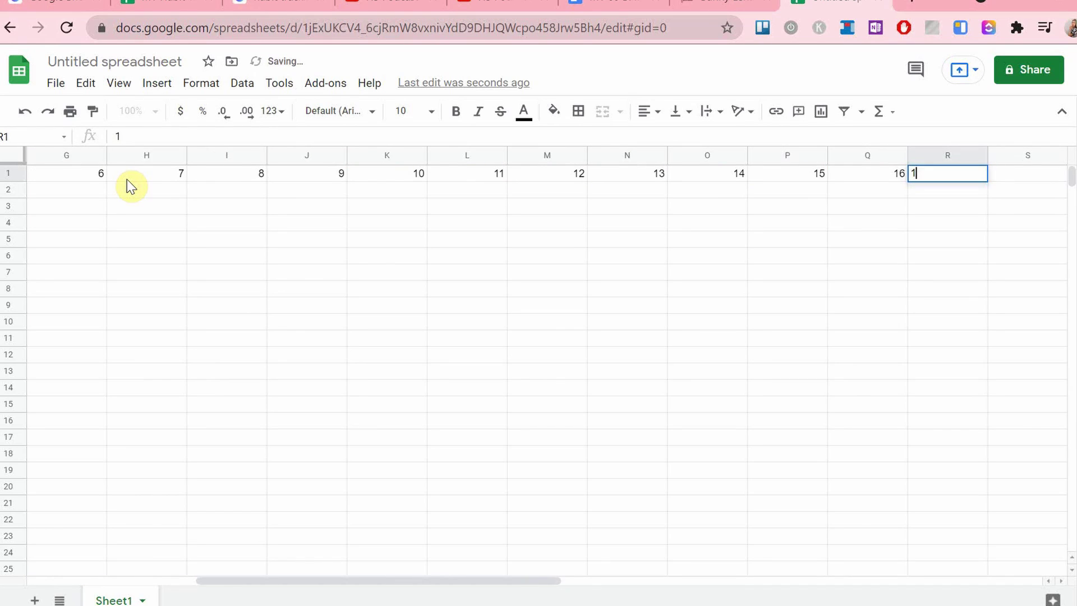
{"action": "type", "text": "7"}
{"action": "key", "text": "Tab"}
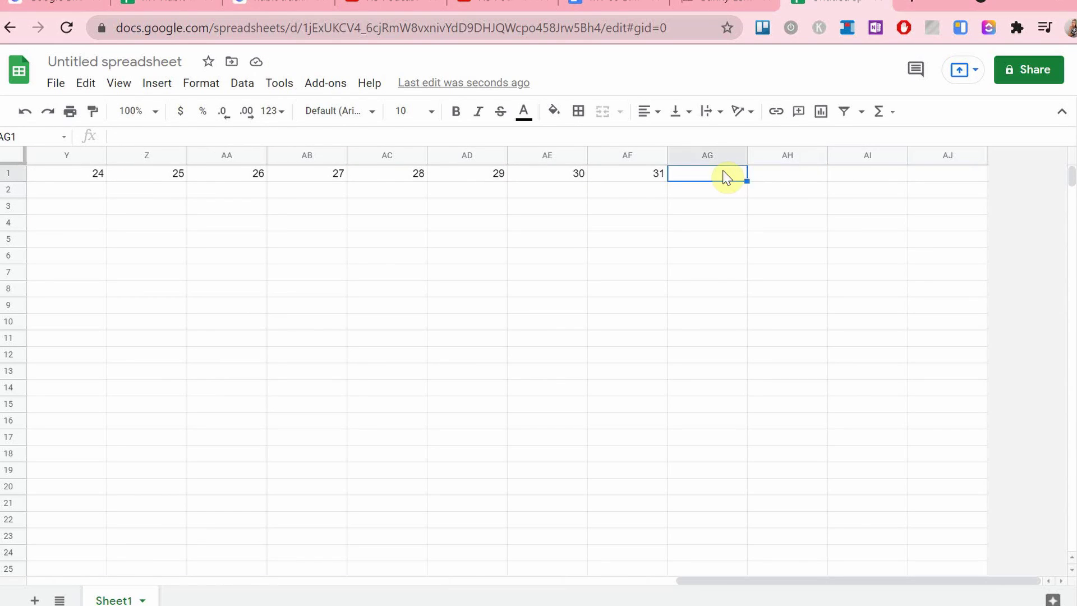
Add total, goal and reward headers after the day columns, ending with reward in AI1
{"action": "type", "text": "yo"}
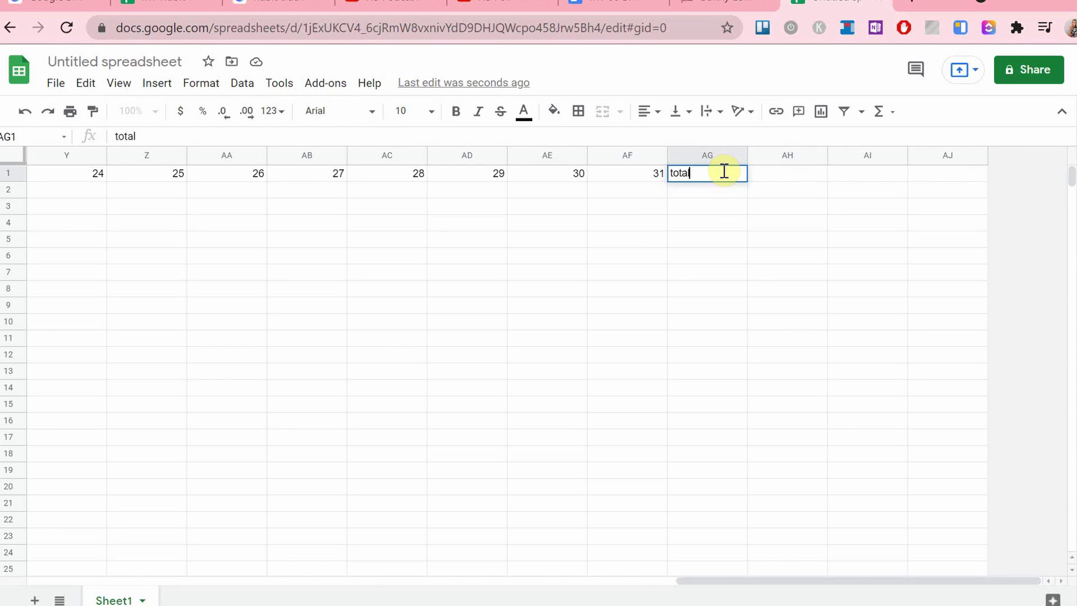
{"action": "type", "text": "tal"}
{"action": "key", "text": "Tab"}
{"action": "type", "text": "goal"}
{"action": "key", "text": "Tab"}
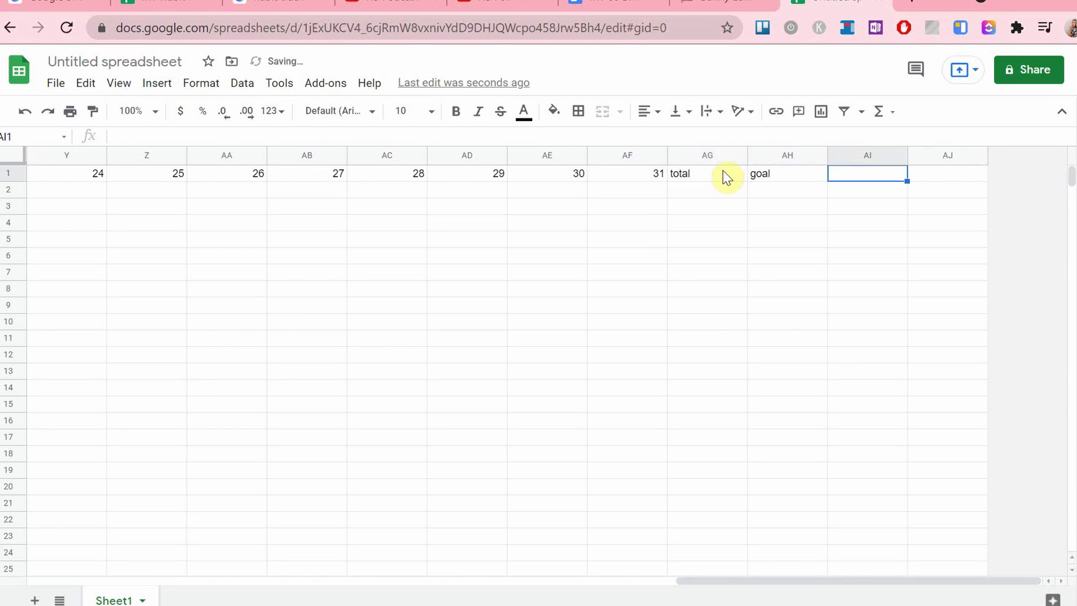
{"action": "type", "text": "re"}
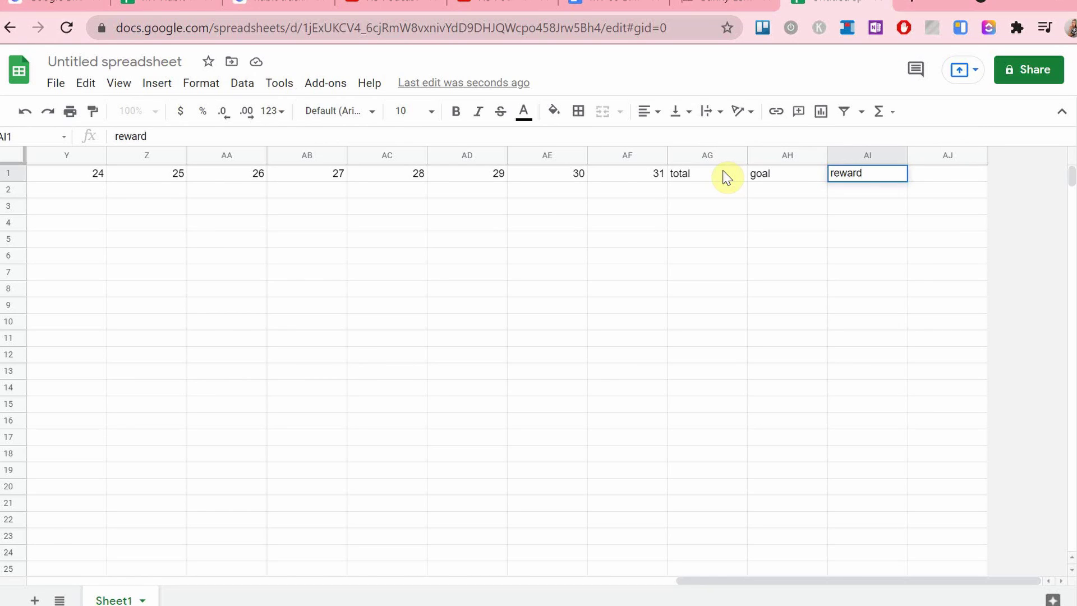
{"action": "type", "text": "ward"}
{"action": "key", "text": "Return"}
{"action": "scroll", "coordinate": [572, 254], "scroll_direction": "left", "scroll_amount": 10}
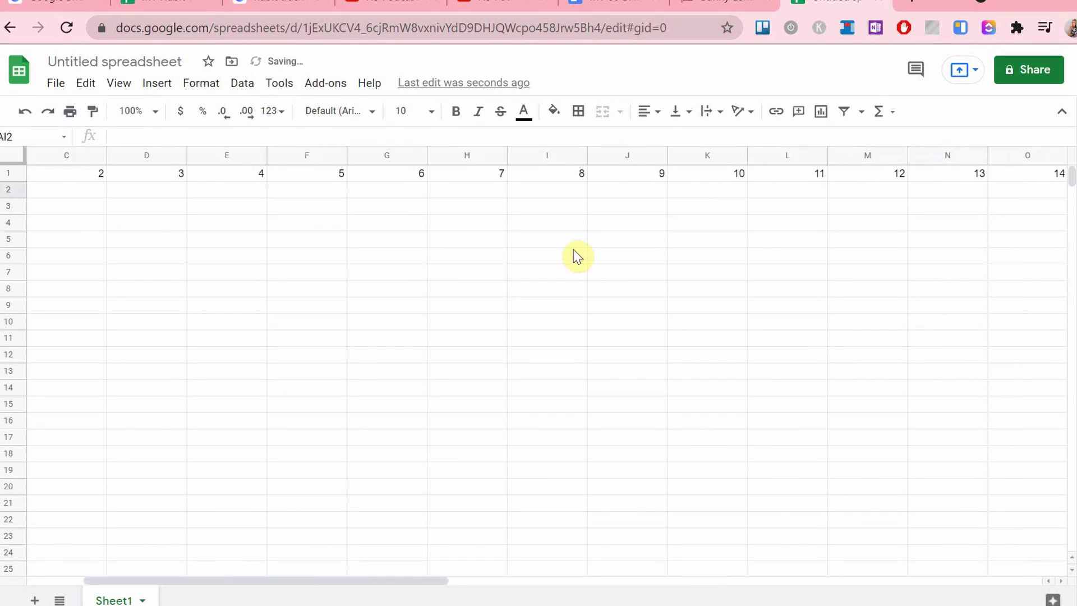
{"action": "scroll", "coordinate": [578, 257], "scroll_direction": "right", "scroll_amount": 10}
{"action": "scroll", "coordinate": [527, 260], "scroll_direction": "left", "scroll_amount": 10}
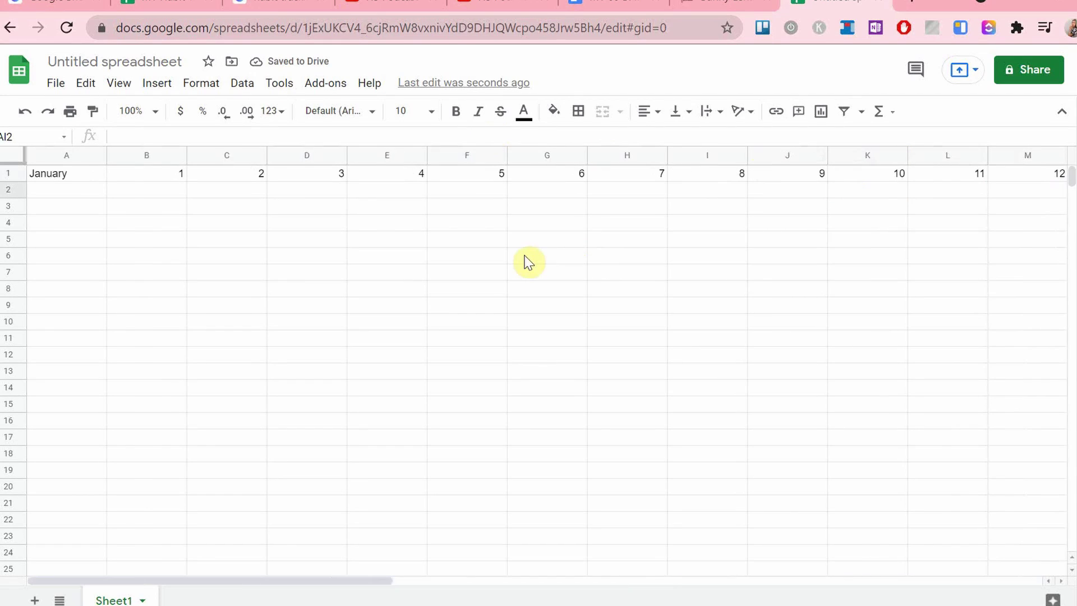
Enter 'drink a glass of water 💧' in A2 using the emoji picker
{"action": "left_click", "coordinate": [77, 193]}
{"action": "left_click", "coordinate": [61, 212]}
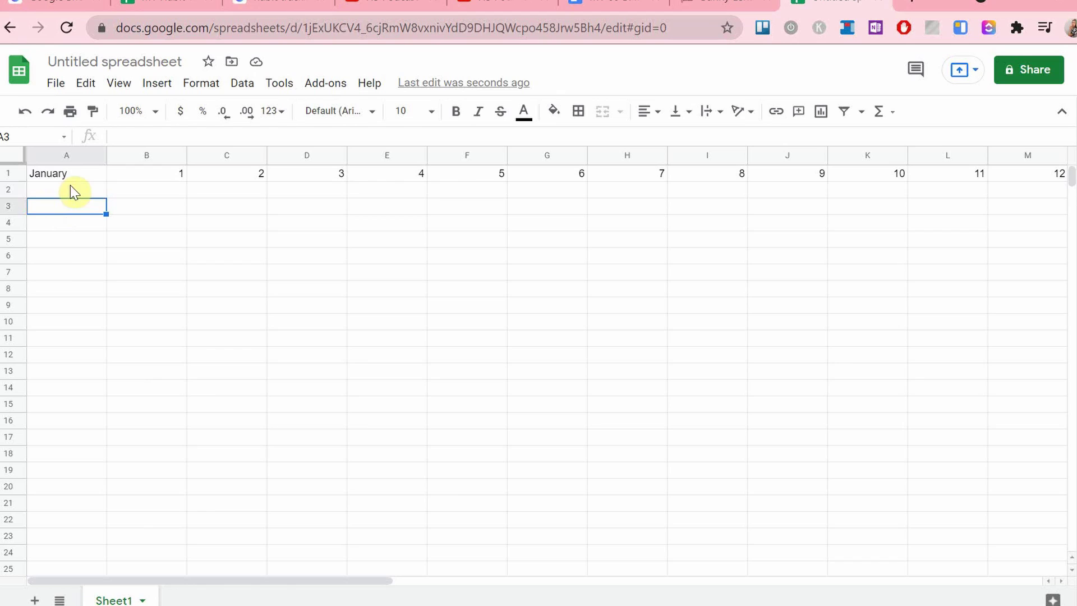
{"action": "left_click", "coordinate": [71, 187]}
{"action": "type", "text": "drink a"}
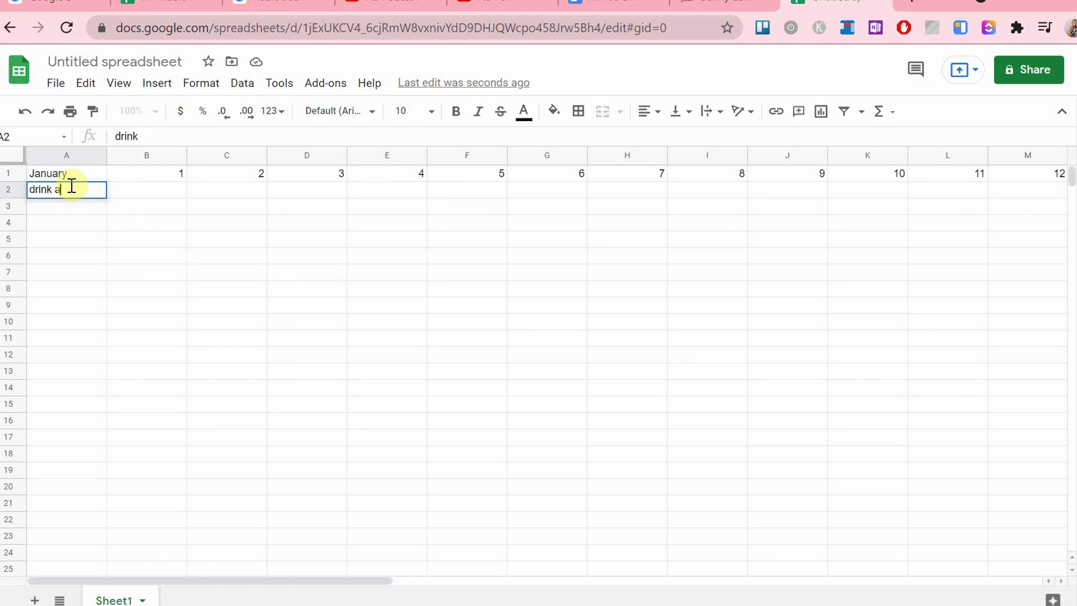
{"action": "type", "text": " glass of water"}
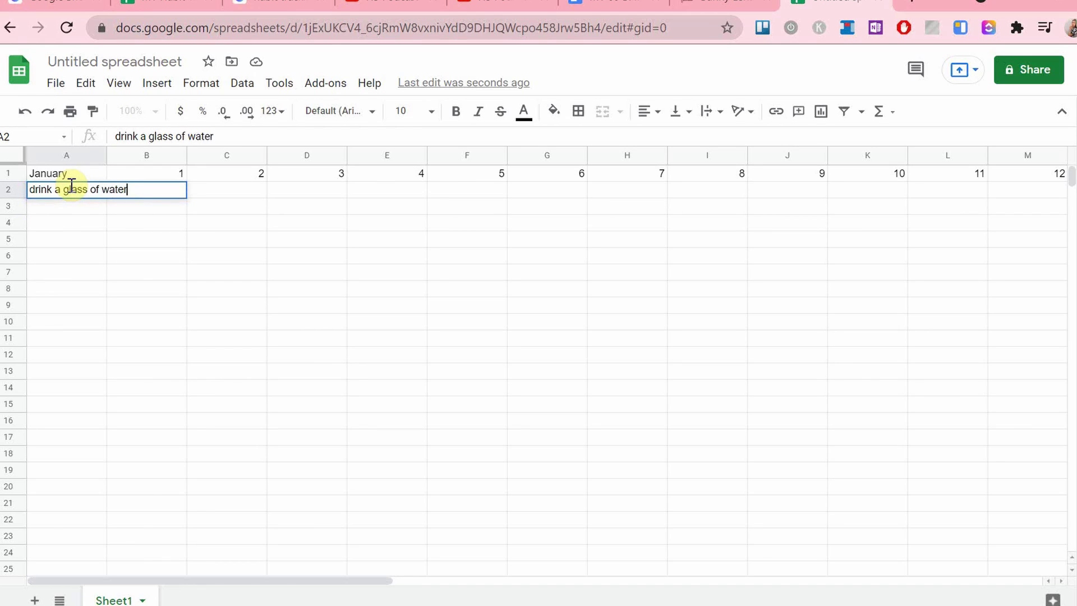
{"action": "key", "text": "super+period"}
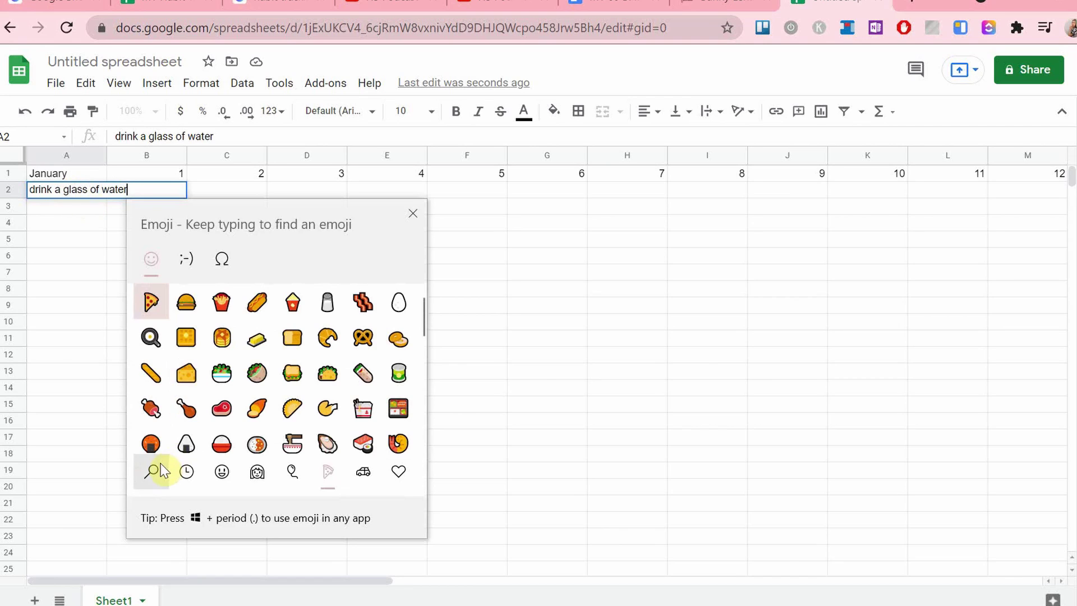
{"action": "type", "text": "er"}
{"action": "left_click", "coordinate": [160, 471]}
{"action": "type", "text": "dr"}
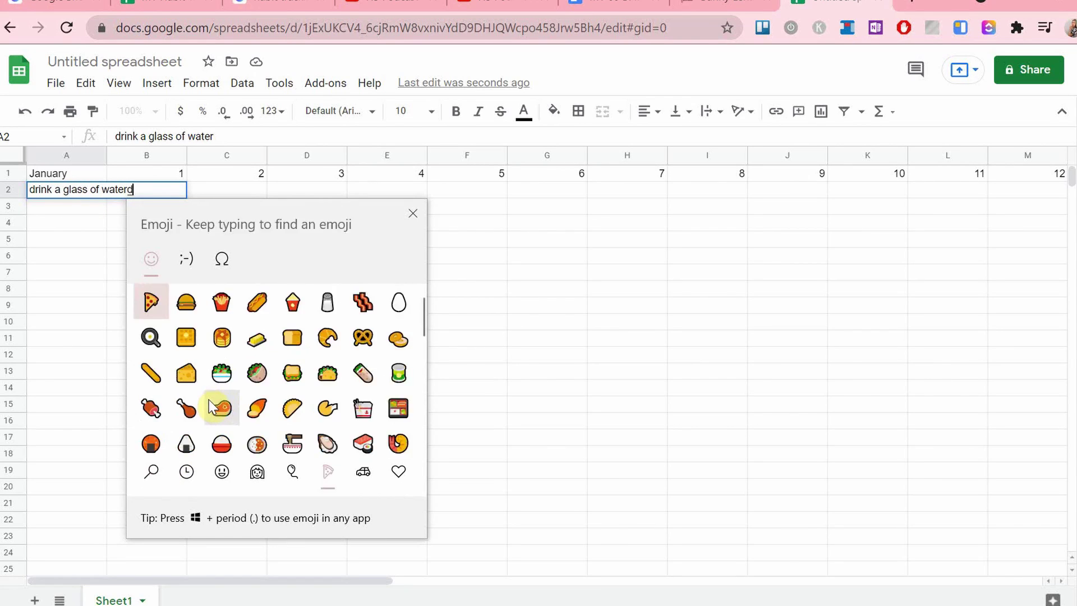
{"action": "left_click", "coordinate": [398, 412]}
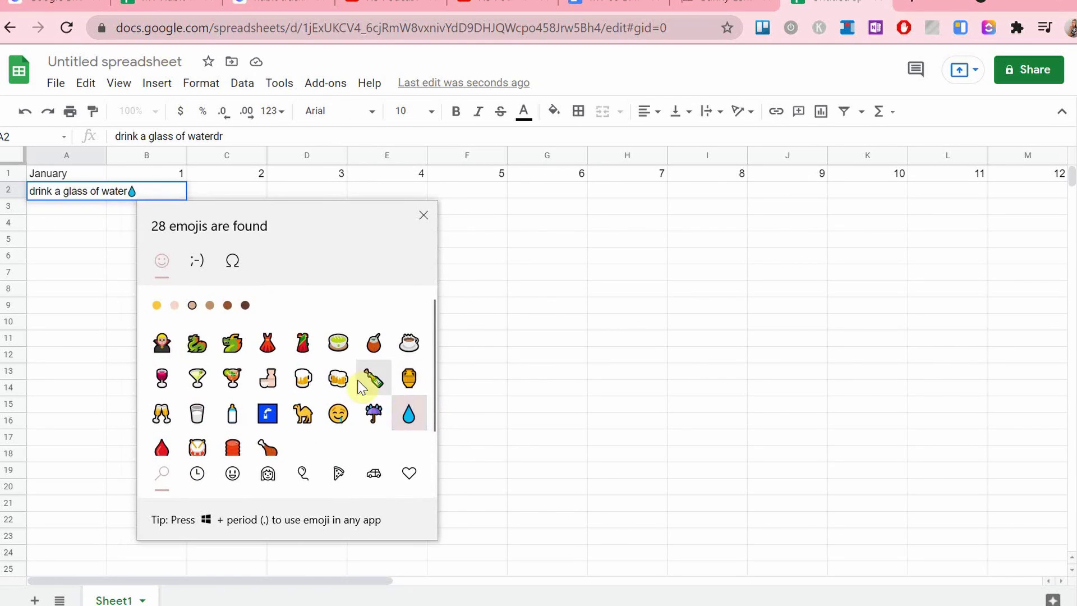
{"action": "key", "text": "Return"}
Widen column A and enter 'make bed 🧸' in A3
{"action": "left_click_drag", "start_coordinate": [107, 155], "coordinate": [152, 156]}
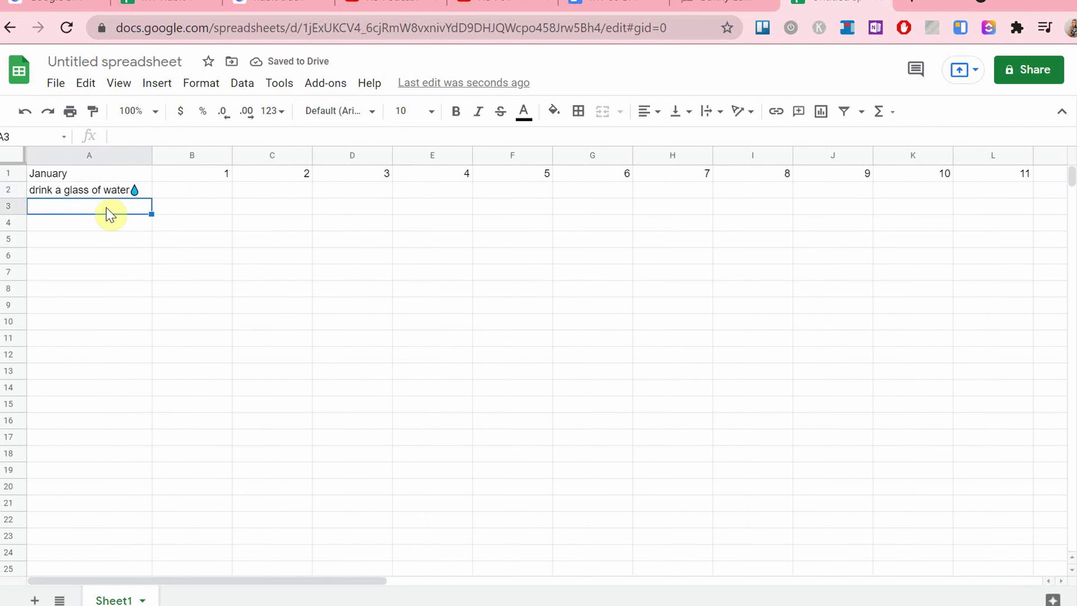
{"action": "type", "text": "make"}
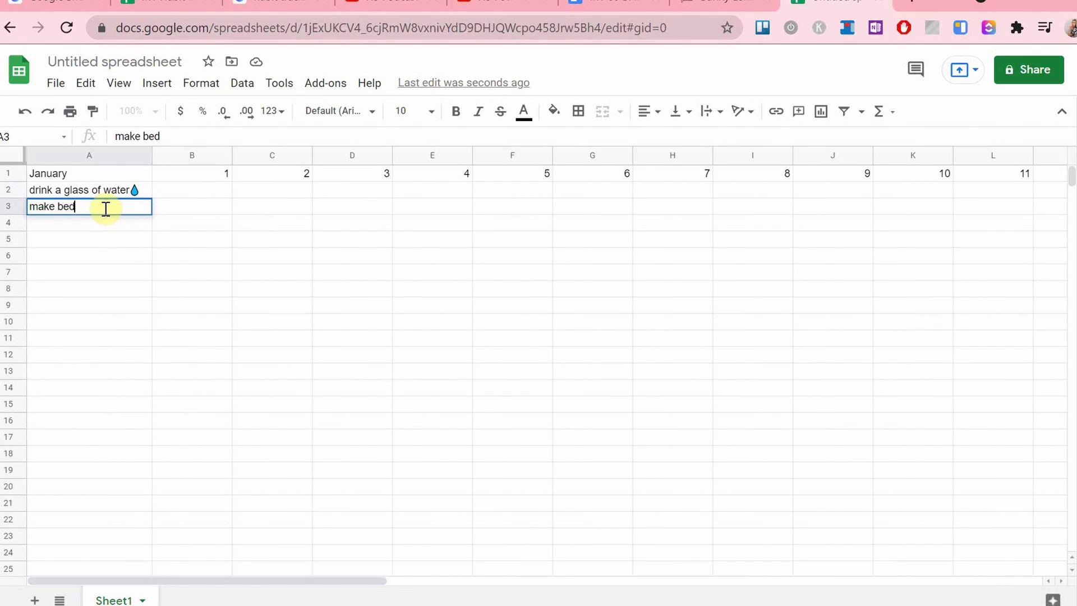
{"action": "type", "text": " bed"}
{"action": "key", "text": "super+period"}
{"action": "left_click", "coordinate": [134, 490]}
{"action": "left_click", "coordinate": [345, 354]}
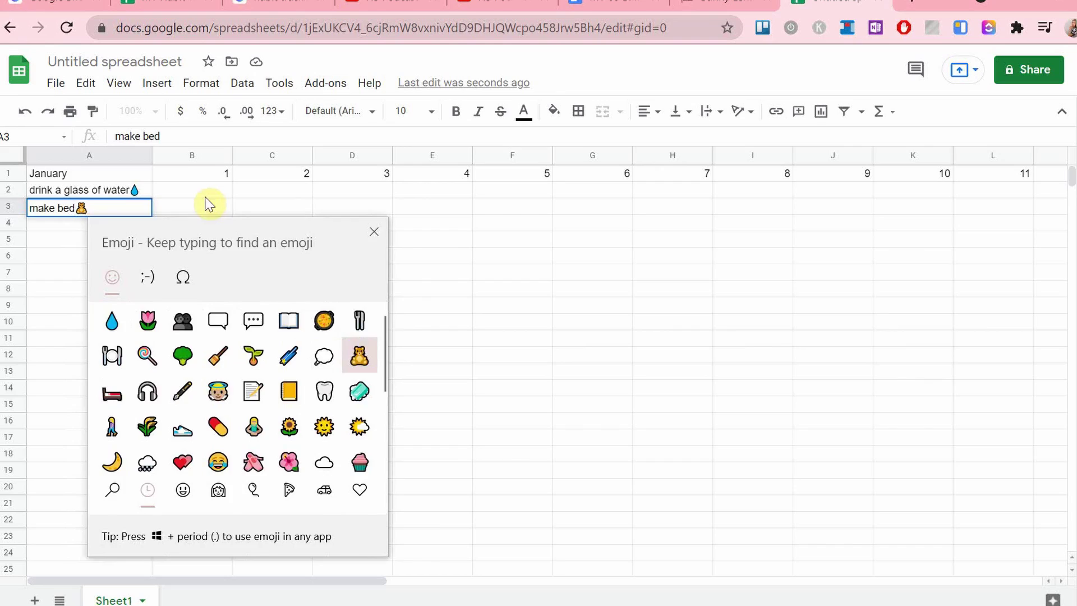
Add 'supplements 💊' in A4 and 'Audible 30 min 🎧' in A5
{"action": "left_click", "coordinate": [110, 227]}
{"action": "type", "text": "supplements"}
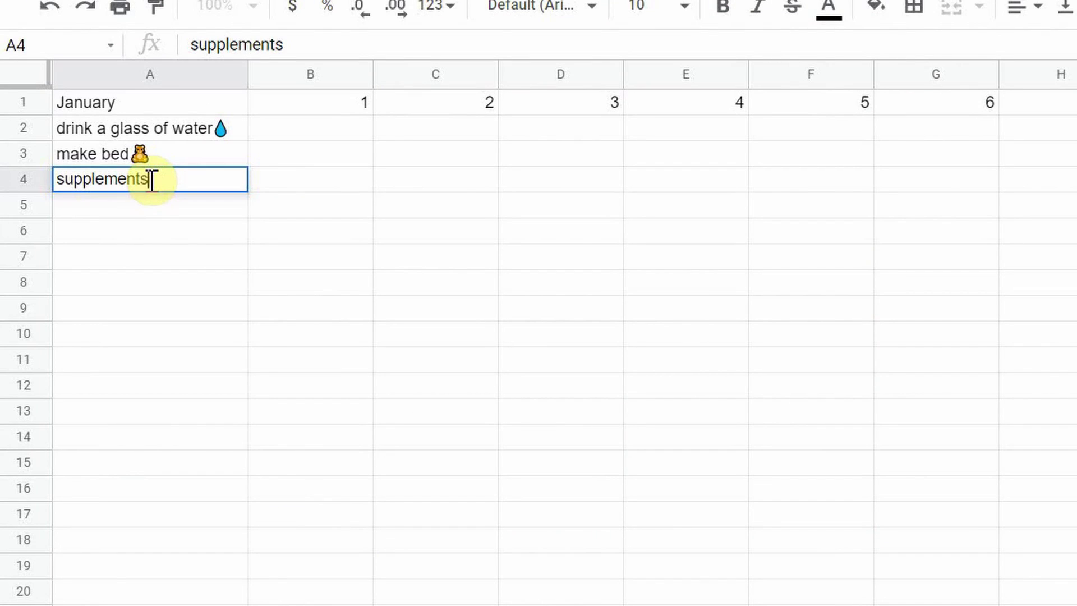
{"action": "key", "text": "super+period"}
{"action": "left_click", "coordinate": [356, 519]}
{"action": "left_click", "coordinate": [159, 218]}
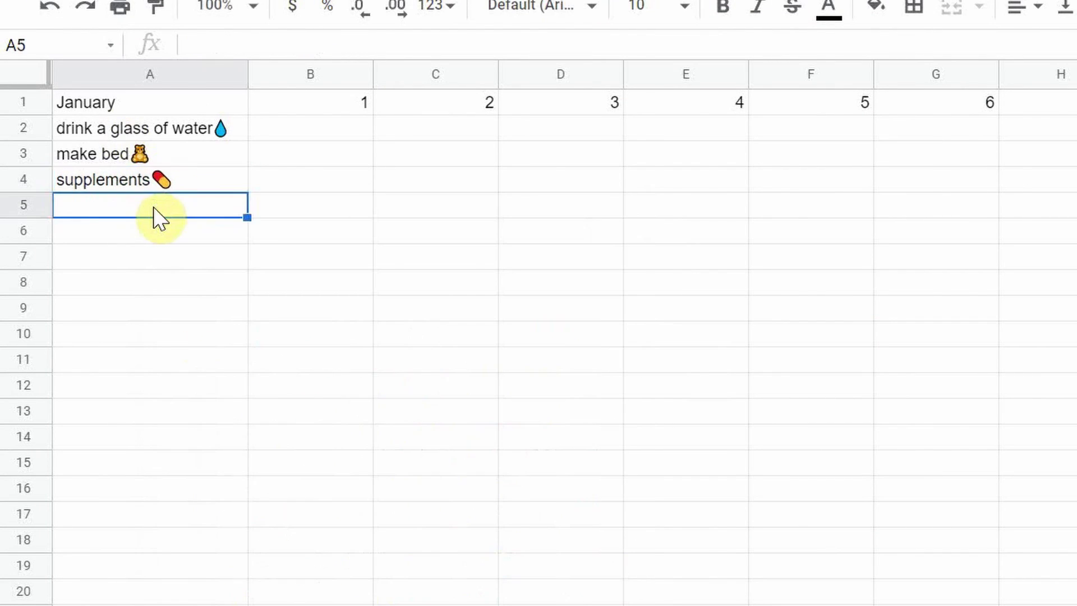
{"action": "type", "text": "30"}
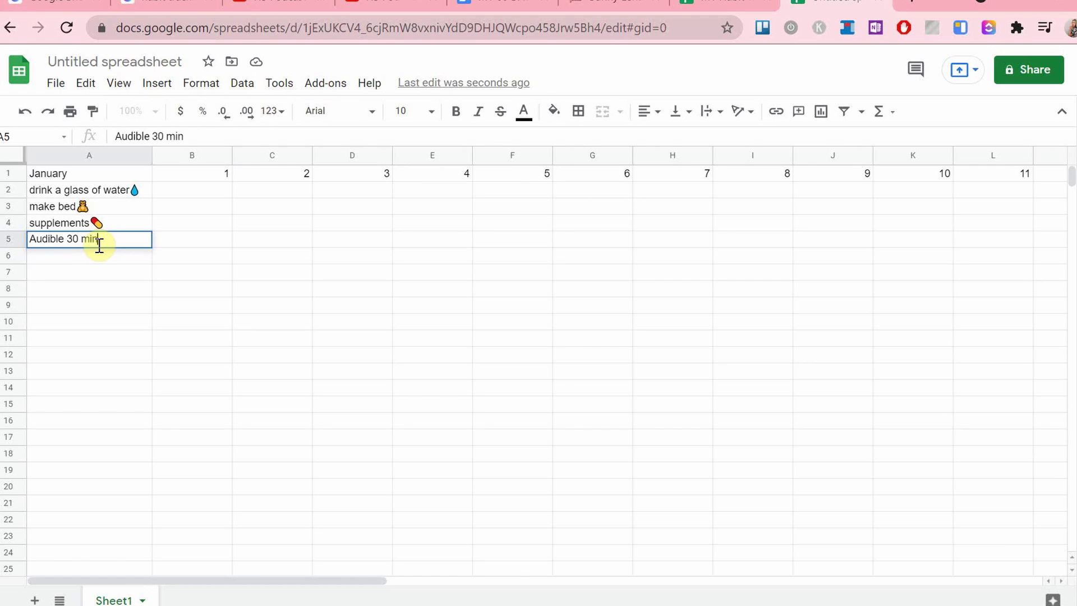
{"action": "type", "text": " min"}
{"action": "key", "text": "super+period"}
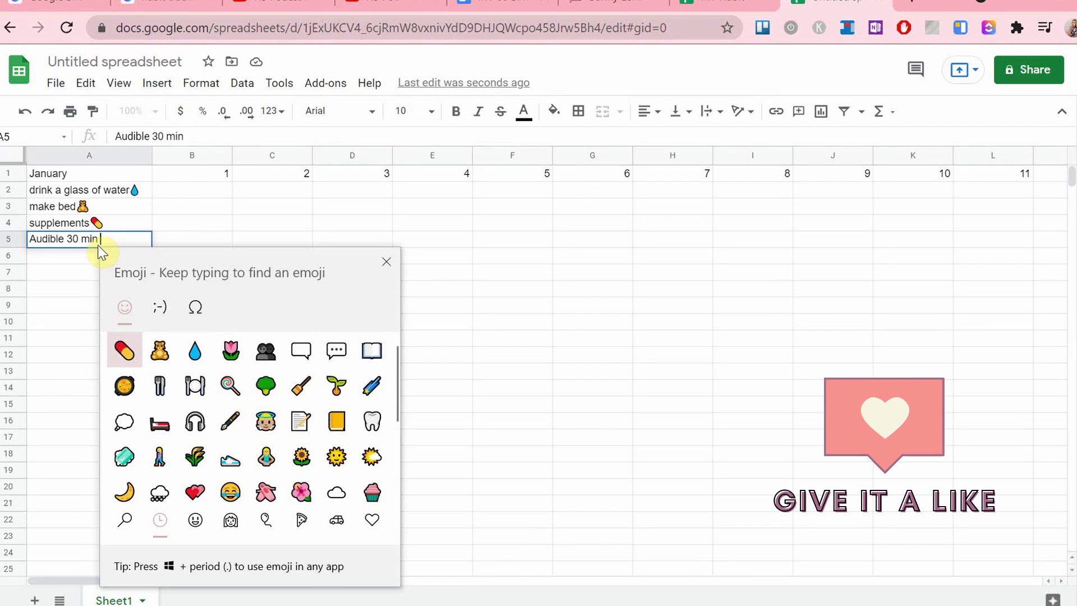
{"action": "left_click", "coordinate": [209, 421]}
Capitalise the entries to Supplements, Make bed and Drink a glass of water
{"action": "double_click", "coordinate": [33, 224]}
{"action": "type", "text": "Supplements"}
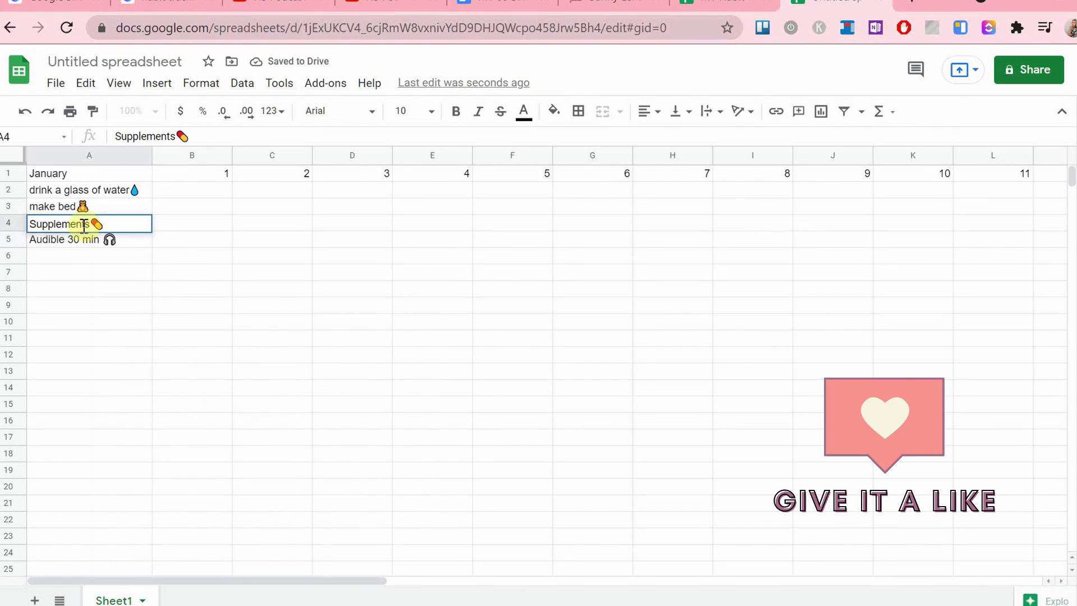
{"action": "triple_click", "coordinate": [38, 209]}
{"action": "left_click", "coordinate": [33, 208]}
{"action": "key", "text": "BackSpace"}
{"action": "type", "text": "M"}
{"action": "key", "text": "Return"}
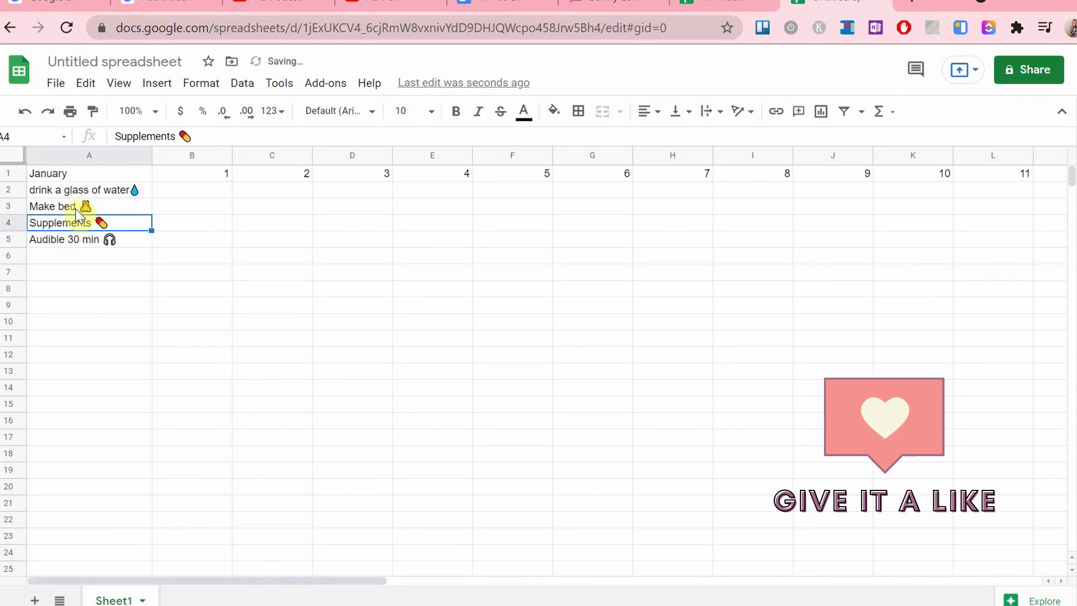
{"action": "double_click", "coordinate": [33, 191]}
{"action": "key", "text": "BackSpace"}
{"action": "type", "text": "D"}
{"action": "key", "text": "Return"}
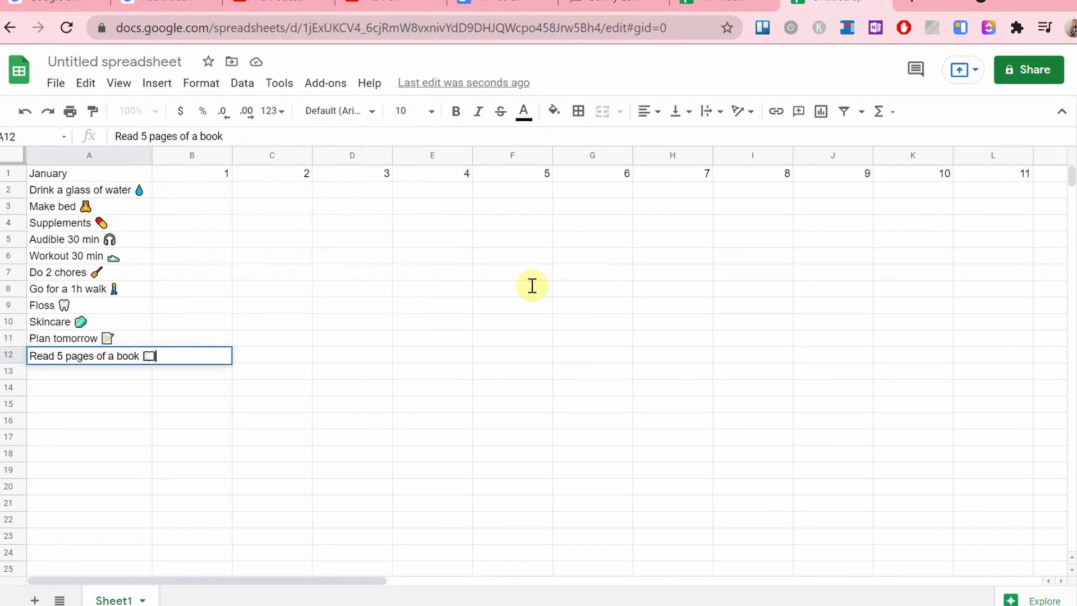
Widen column A further so every habit fits
{"action": "left_click", "coordinate": [227, 294]}
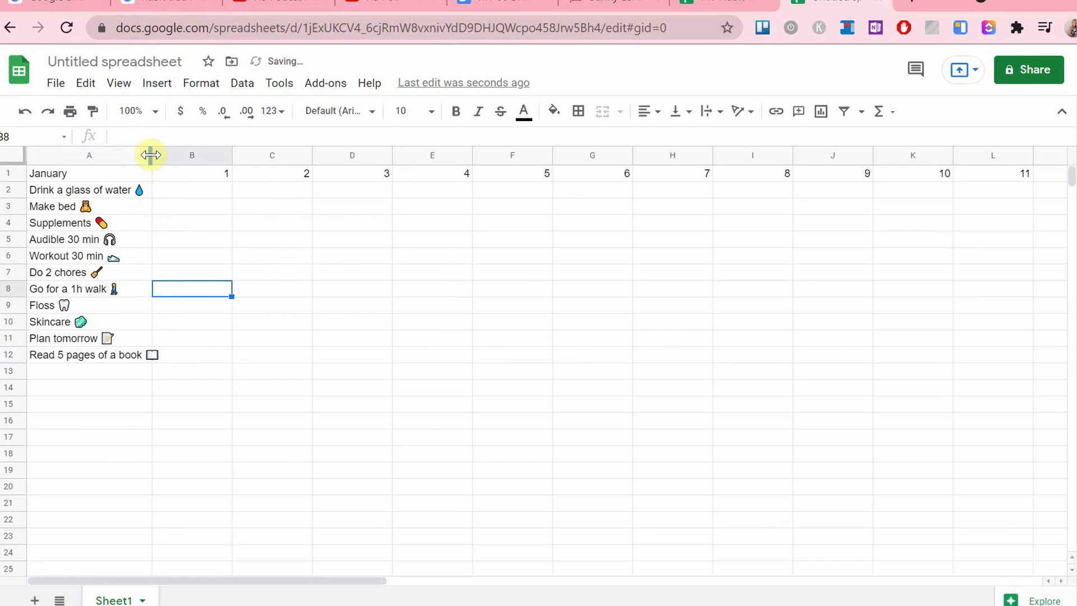
{"action": "left_click_drag", "start_coordinate": [150, 155], "coordinate": [167, 155]}
{"action": "left_click", "coordinate": [308, 346]}
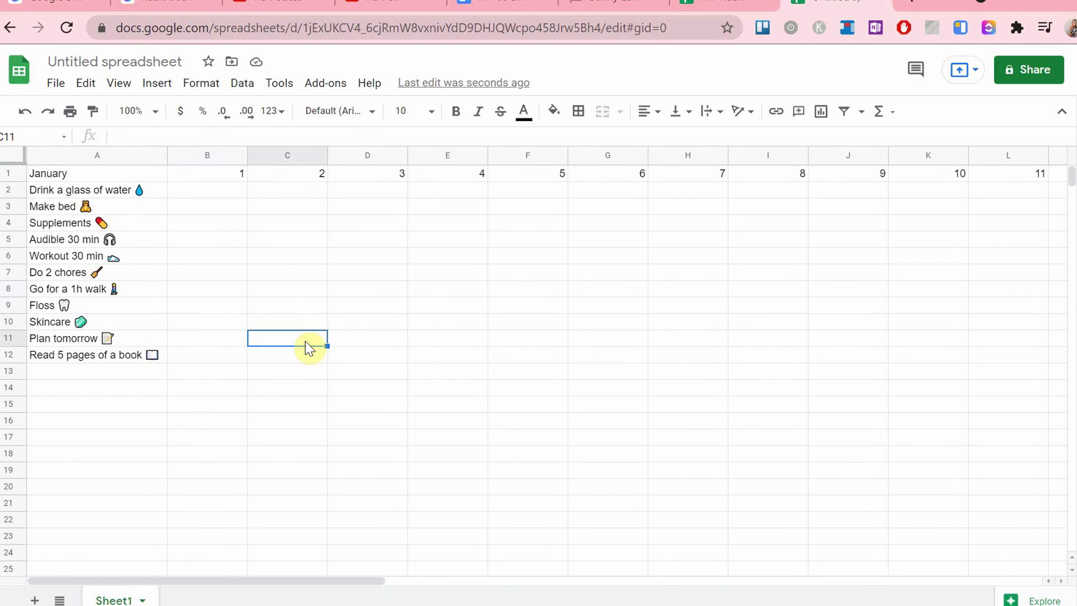
Narrow the day columns from B onward to a slim width, then begin selecting the day cells from B2
{"action": "left_click_drag", "start_coordinate": [246, 154], "coordinate": [197, 154]}
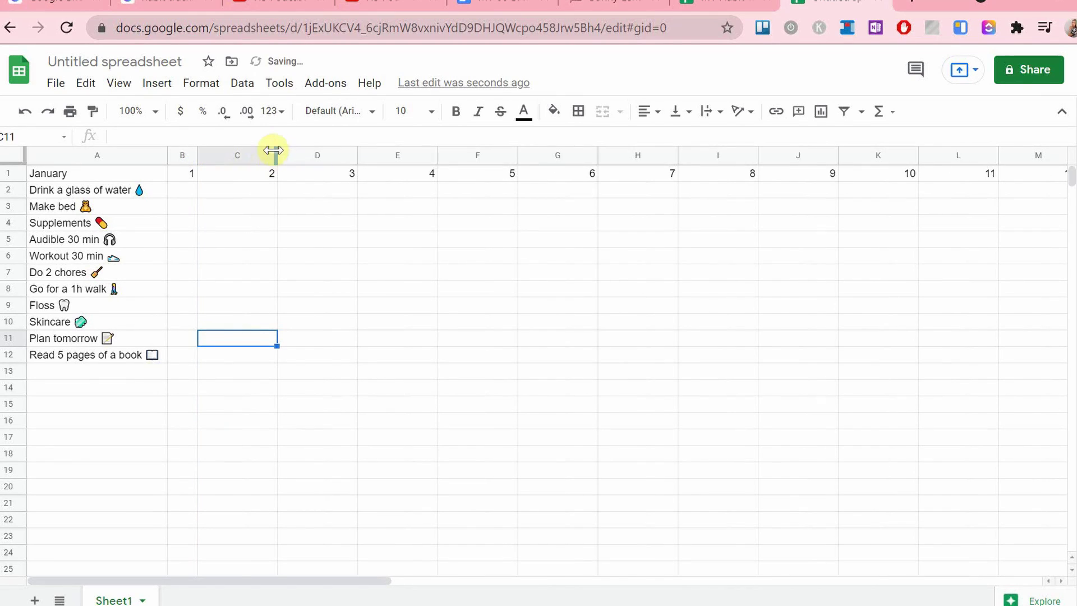
{"action": "left_click_drag", "start_coordinate": [274, 150], "coordinate": [225, 156]}
{"action": "left_click_drag", "start_coordinate": [302, 153], "coordinate": [253, 147]}
{"action": "left_click_drag", "start_coordinate": [336, 160], "coordinate": [280, 146]}
{"action": "left_click_drag", "start_coordinate": [358, 153], "coordinate": [336, 151]}
{"action": "left_click", "coordinate": [343, 207]}
{"action": "left_click", "coordinate": [387, 155]}
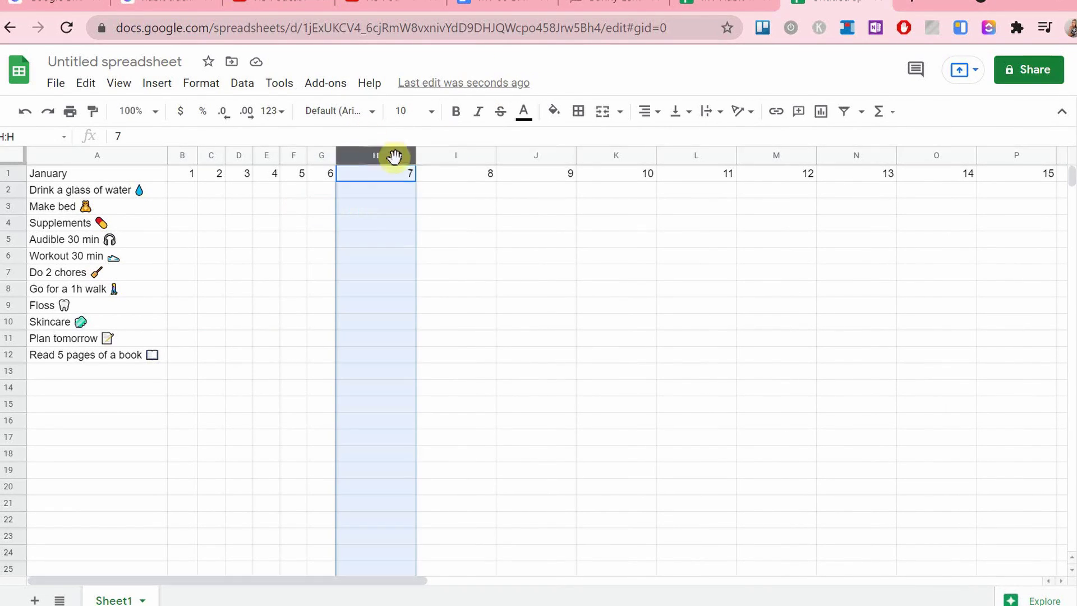
{"action": "mouse_move", "coordinate": [416, 155]}
{"action": "left_mouse_down"}
{"action": "mouse_move", "coordinate": [360, 154]}
{"action": "mouse_move", "coordinate": [394, 152]}
{"action": "left_mouse_up"}
{"action": "left_click_drag", "start_coordinate": [474, 153], "coordinate": [384, 153]}
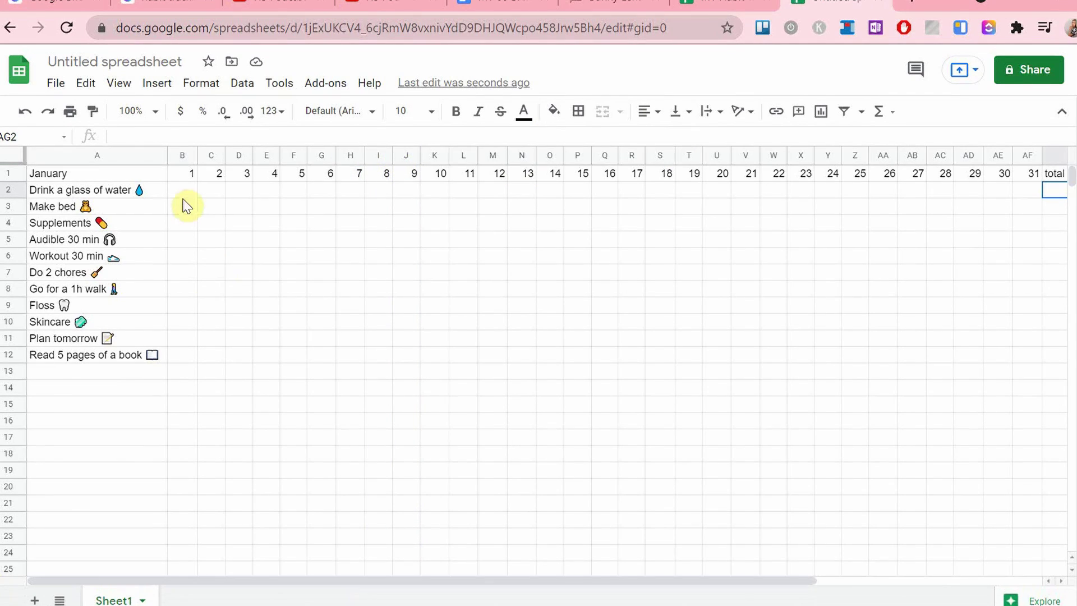
{"action": "left_click_drag", "start_coordinate": [180, 190], "coordinate": [294, 223]}
{"action": "left_click_drag", "start_coordinate": [574, 316], "coordinate": [883, 370]}
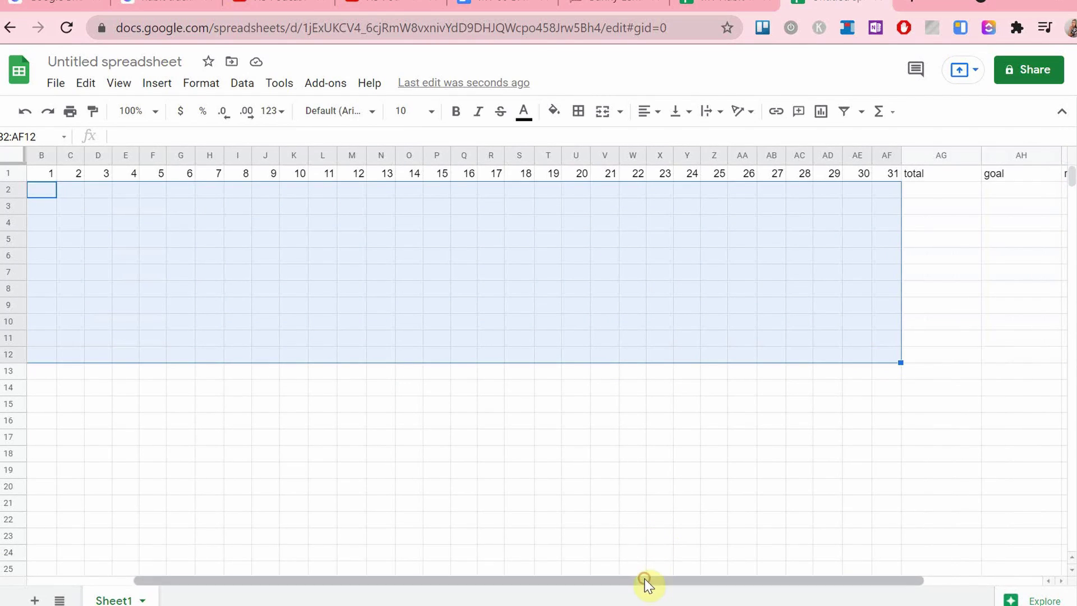
Turn every day cell in B2:AF12 into an unticked checkbox
{"action": "left_click_drag", "start_coordinate": [645, 581], "coordinate": [435, 585]}
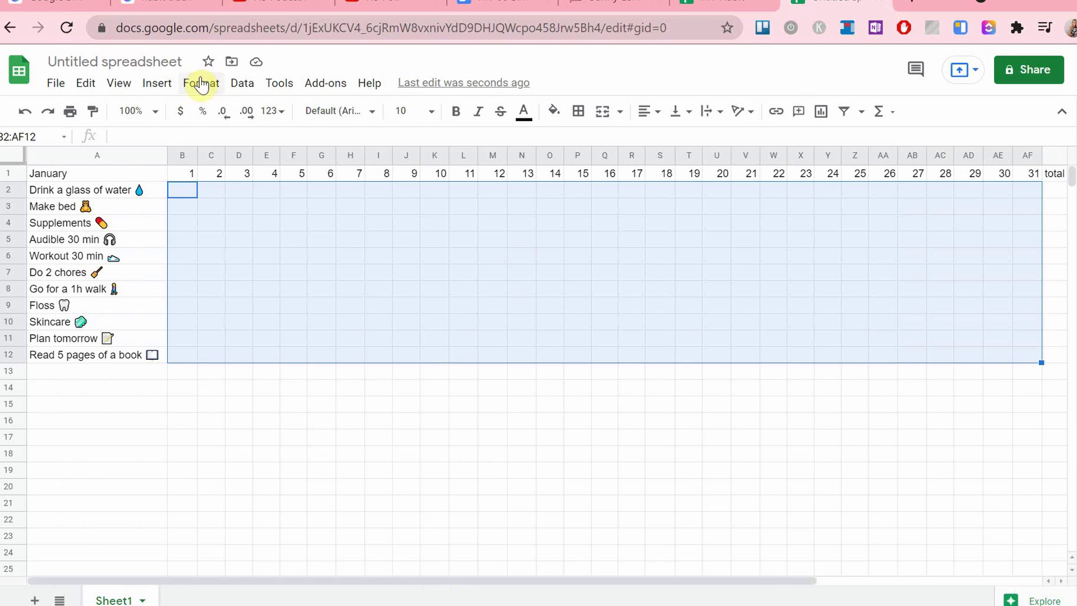
{"action": "left_click", "coordinate": [158, 83]}
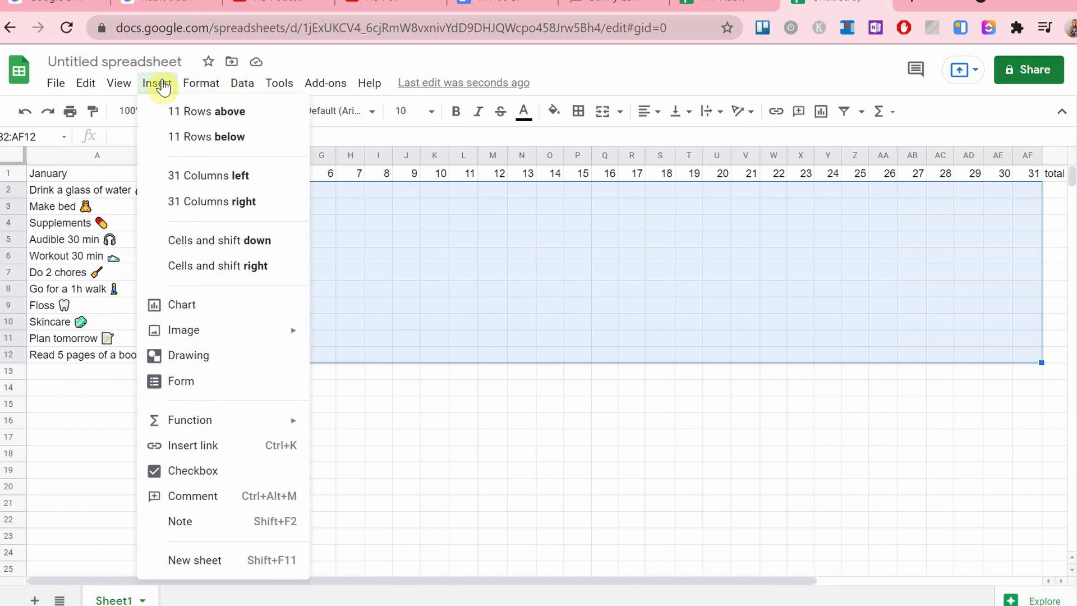
{"action": "left_click", "coordinate": [234, 481]}
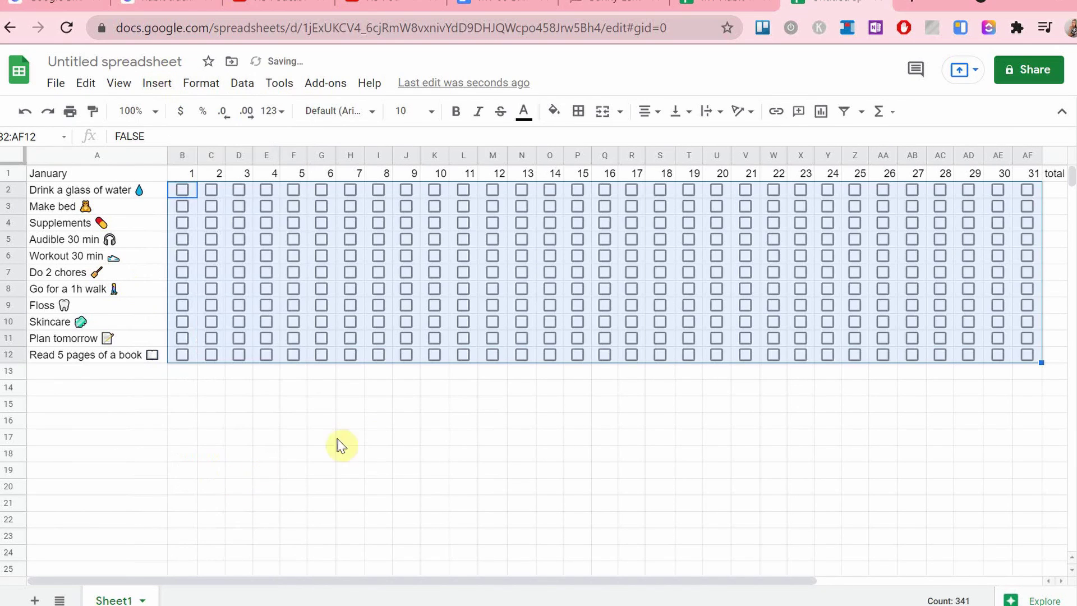
{"action": "left_click", "coordinate": [401, 428]}
{"action": "scroll", "coordinate": [402, 429], "scroll_direction": "right", "scroll_amount": 5}
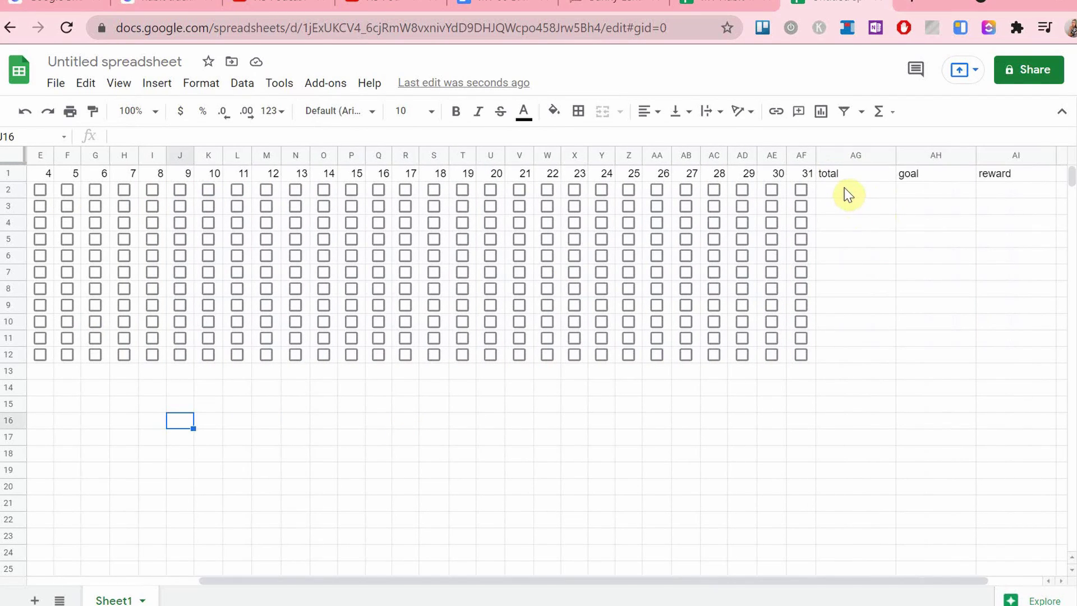
Enter =COUNTIF(B2:AF2,TRUE) in AG2, correcting the starting cell from C2 to B2
{"action": "left_click", "coordinate": [847, 193]}
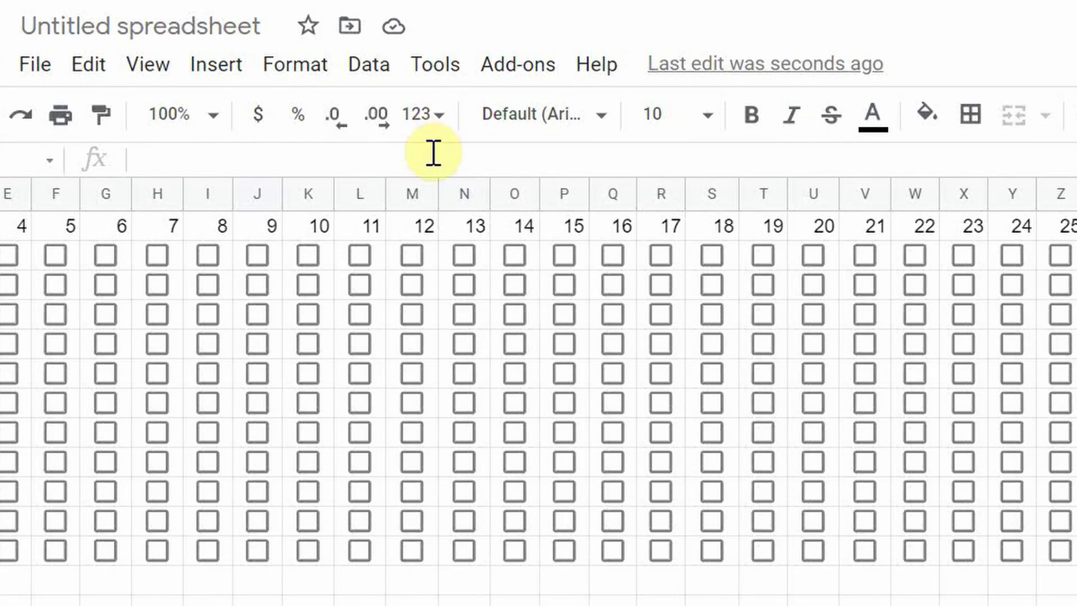
{"action": "left_click", "coordinate": [433, 153]}
{"action": "type", "text": "=COUNTIF"}
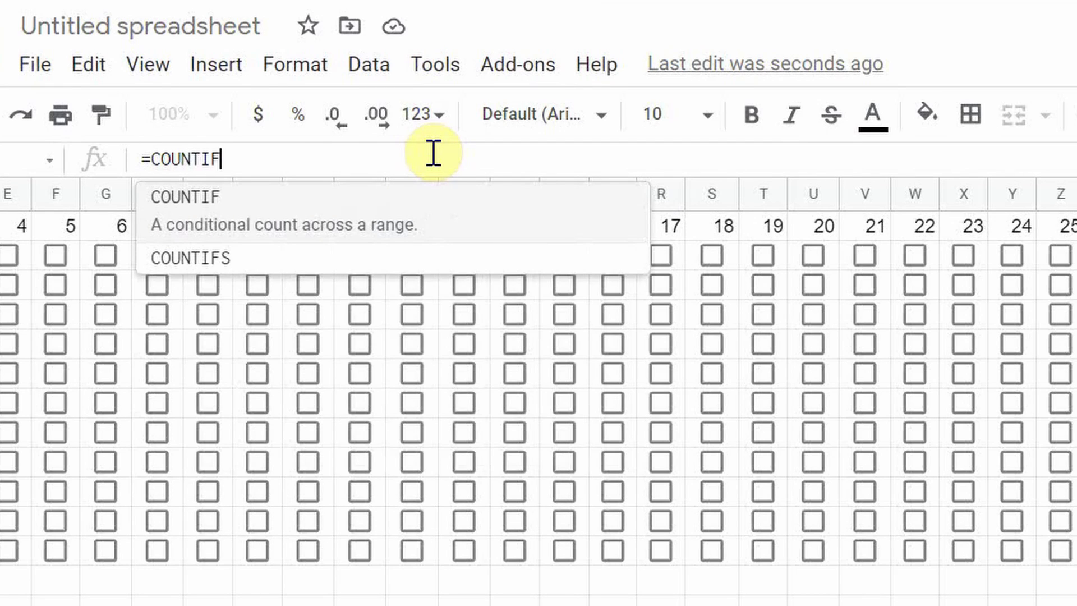
{"action": "type", "text": "("}
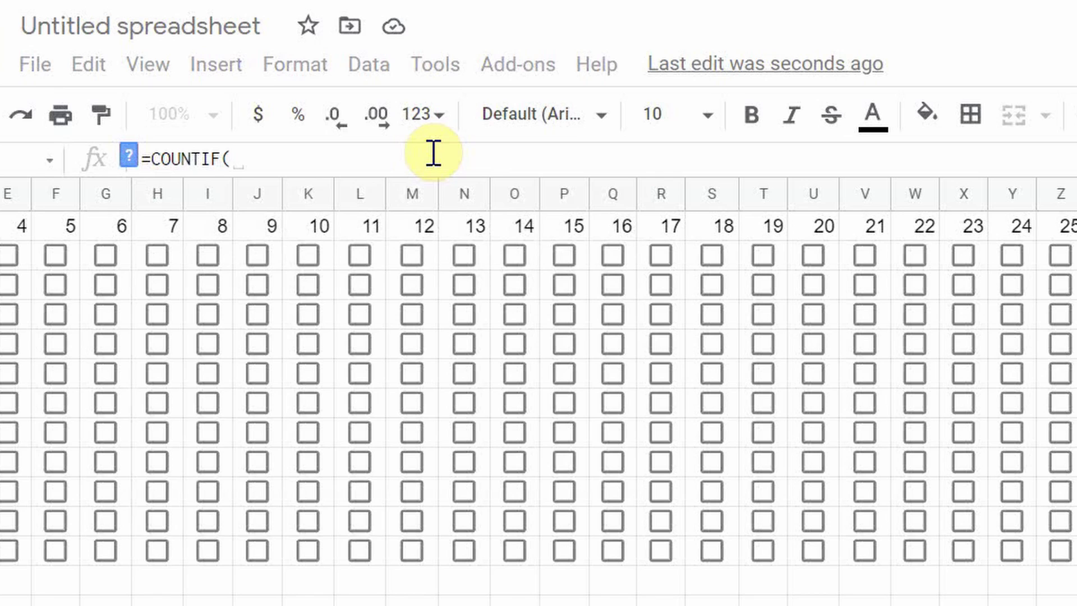
{"action": "type", "text": "C2"}
{"action": "scroll", "coordinate": [528, 342], "scroll_direction": "left", "scroll_amount": 5}
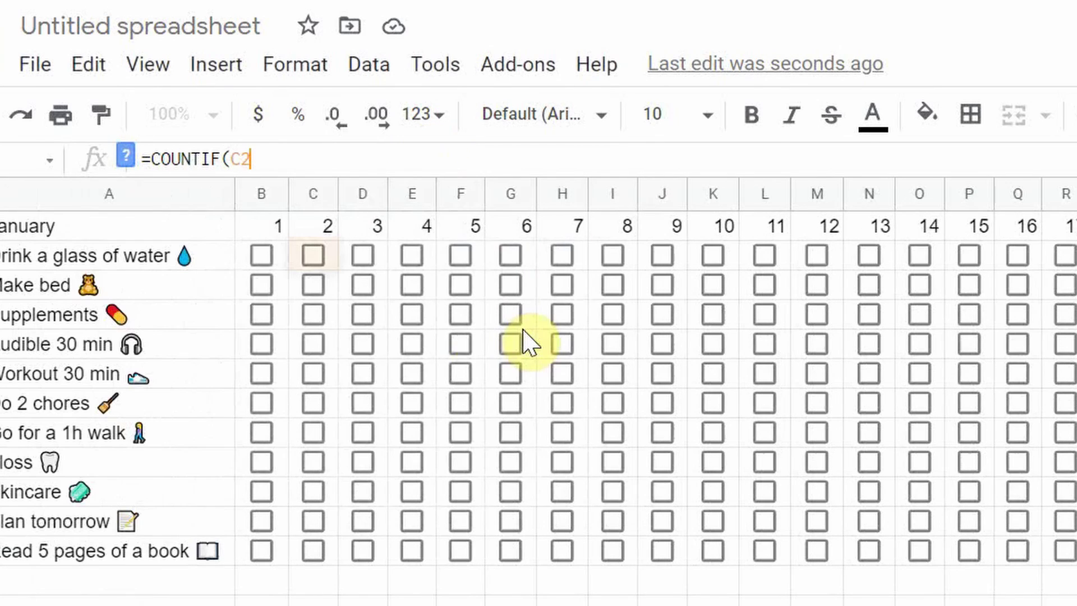
{"action": "left_click", "coordinate": [331, 153]}
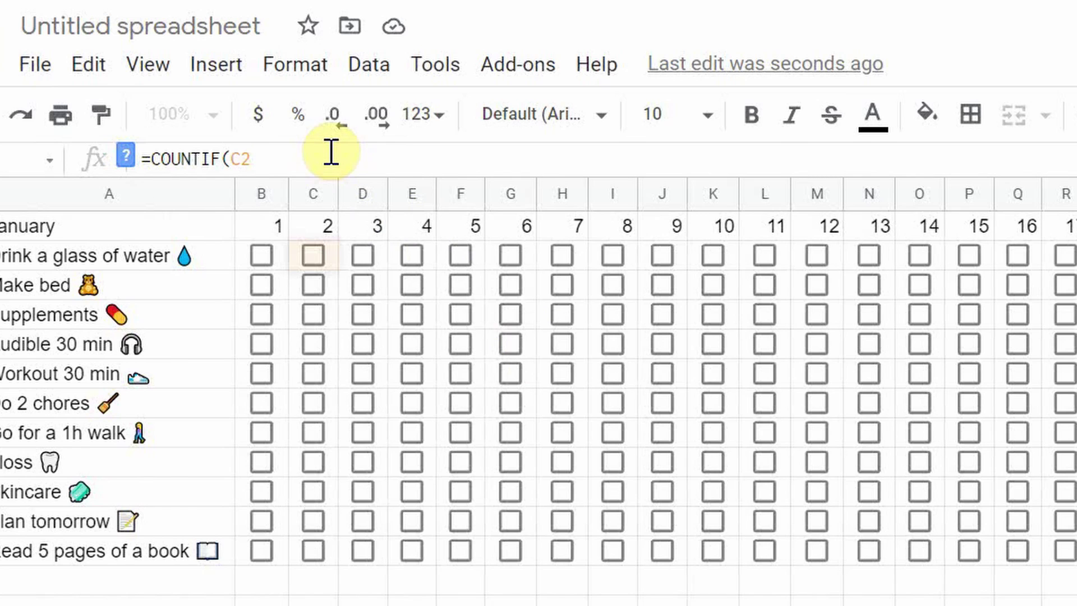
{"action": "key", "text": "BackSpace"}
{"action": "key", "text": "BackSpace"}
{"action": "type", "text": "B2"}
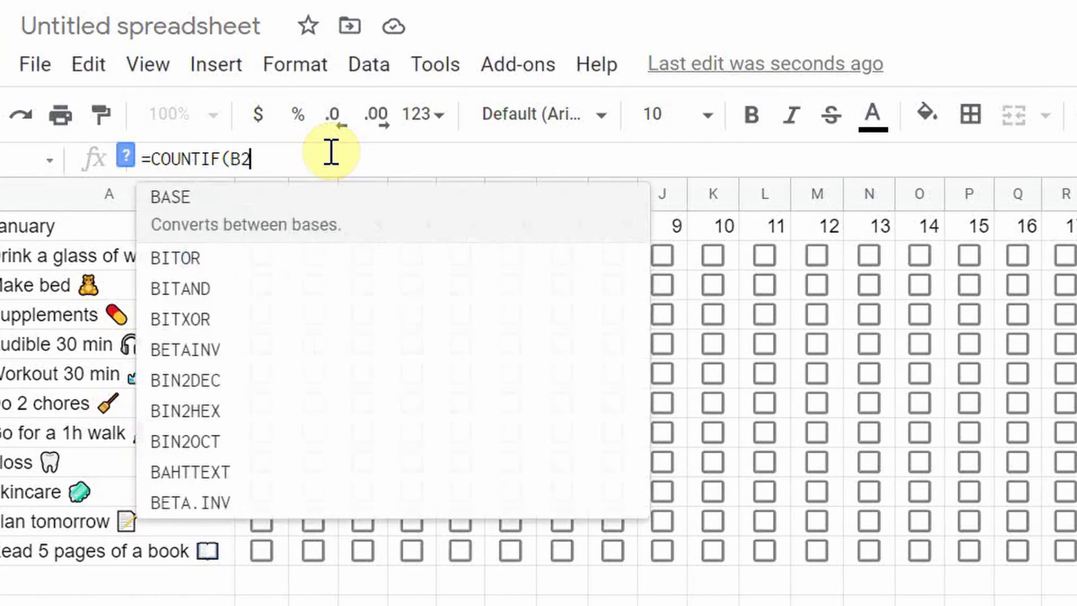
{"action": "scroll", "coordinate": [474, 432], "scroll_direction": "right", "scroll_amount": 3}
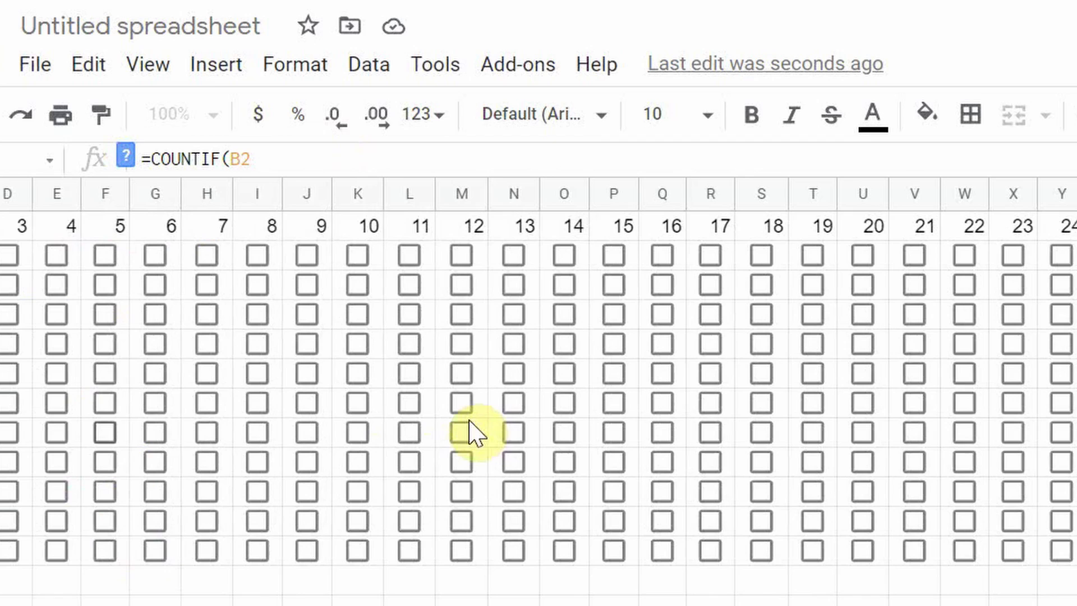
{"action": "scroll", "coordinate": [474, 432], "scroll_direction": "right", "scroll_amount": 1}
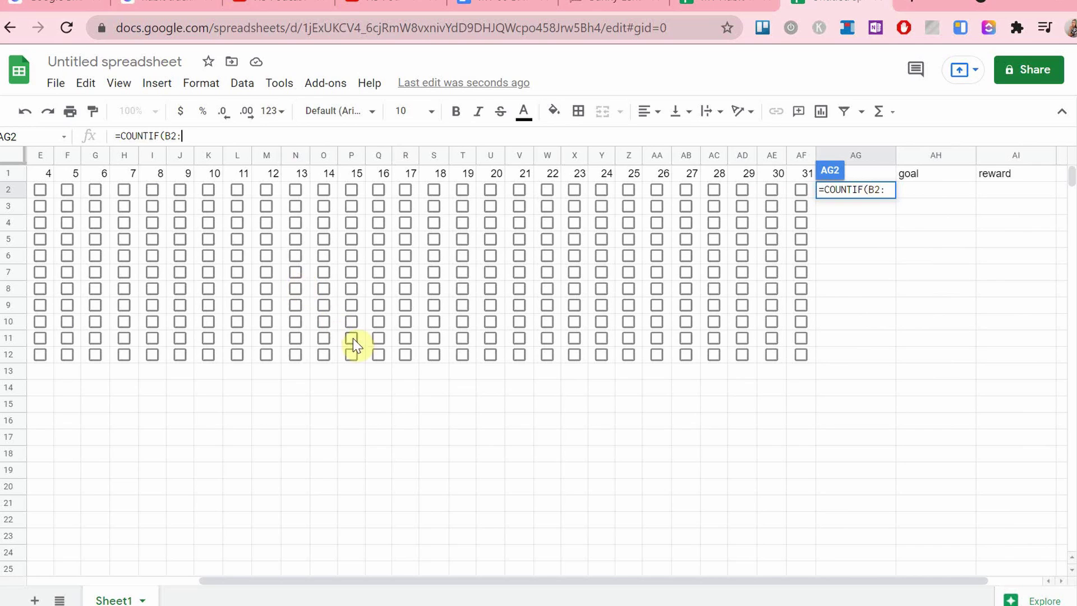
{"action": "type", "text": "AF"}
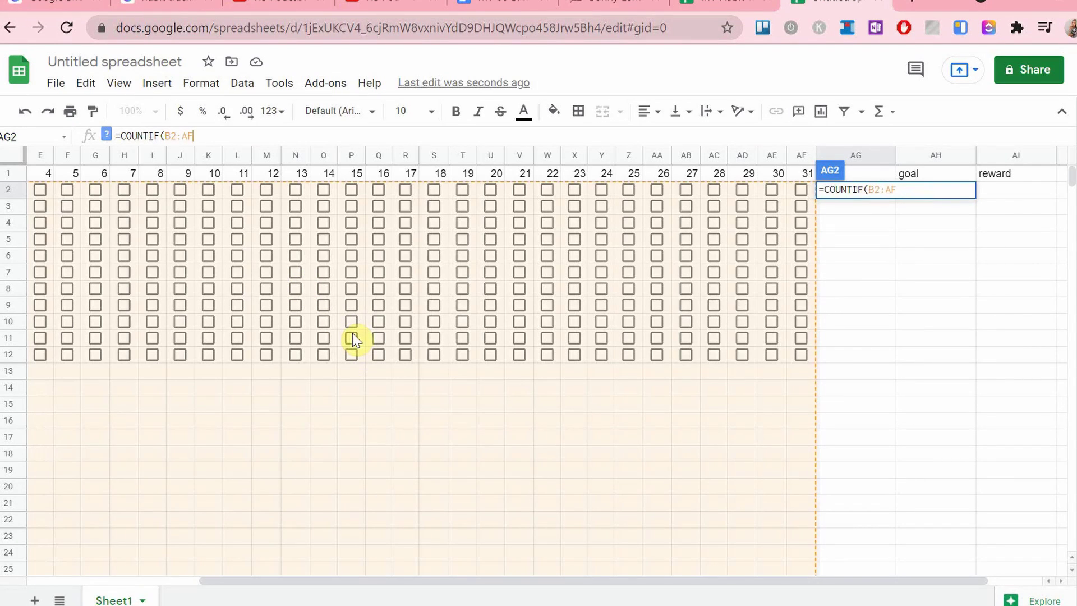
{"action": "type", "text": "2"}
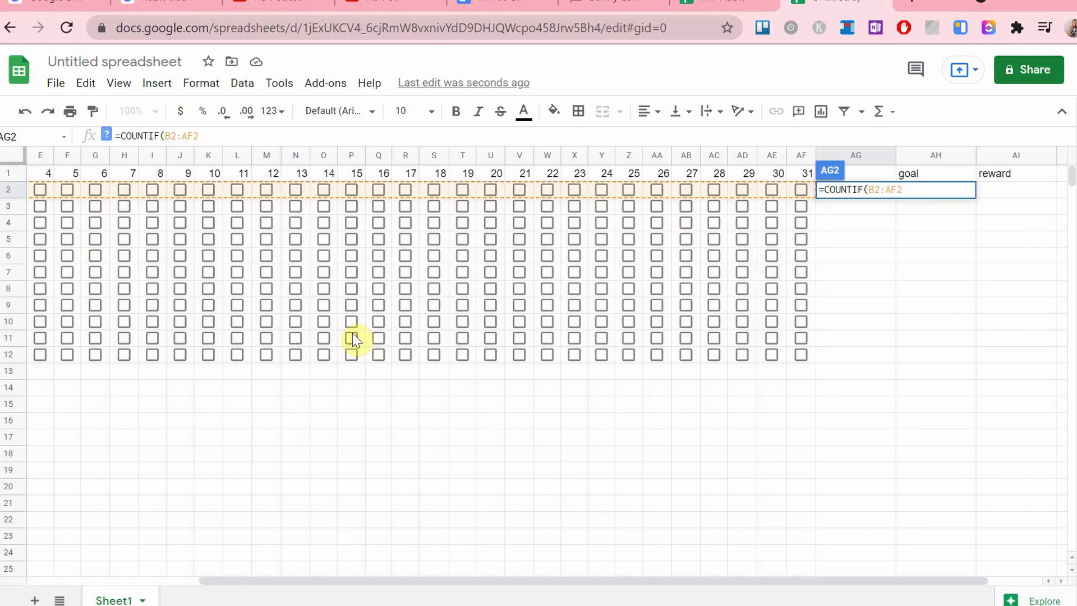
{"action": "type", "text": ",TRUE"}
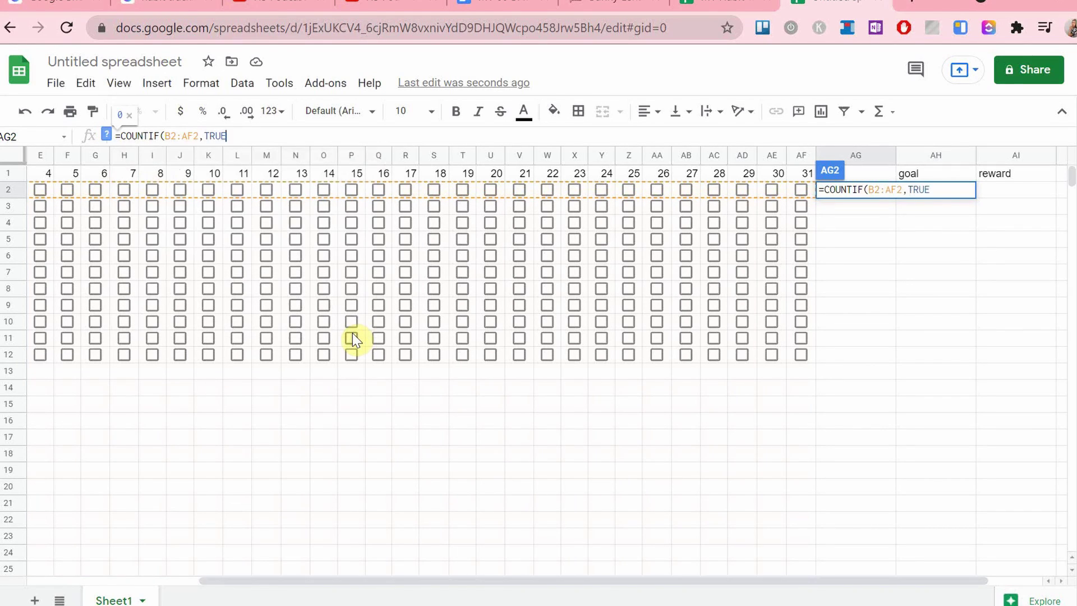
{"action": "type", "text": ")"}
{"action": "key", "text": "Return"}
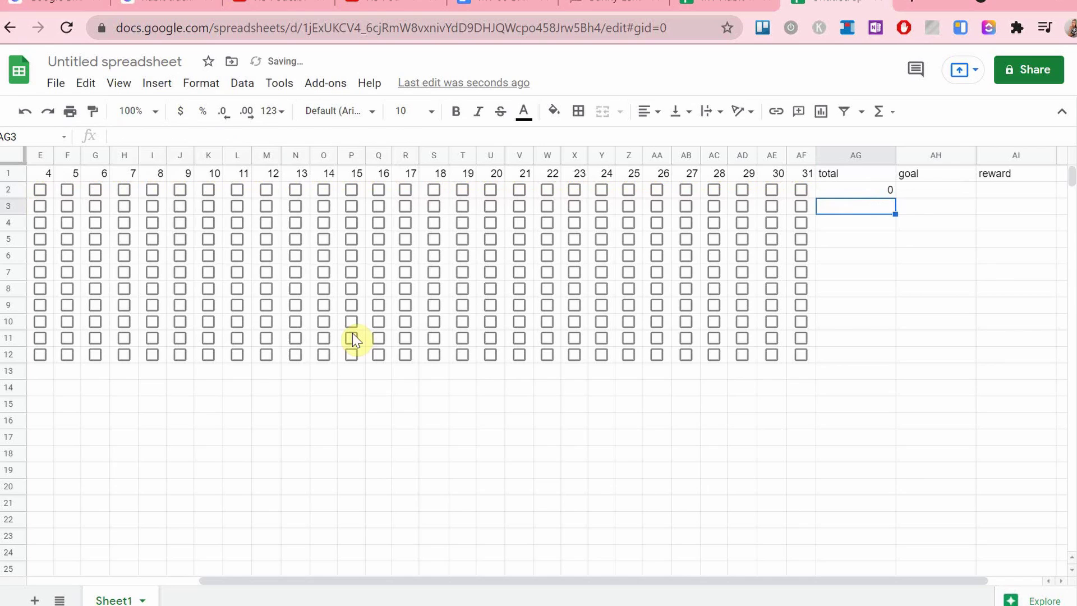
Test the total by ticking the day 30 and 29 boxes so AG2 shows 2
{"action": "left_click", "coordinate": [800, 191]}
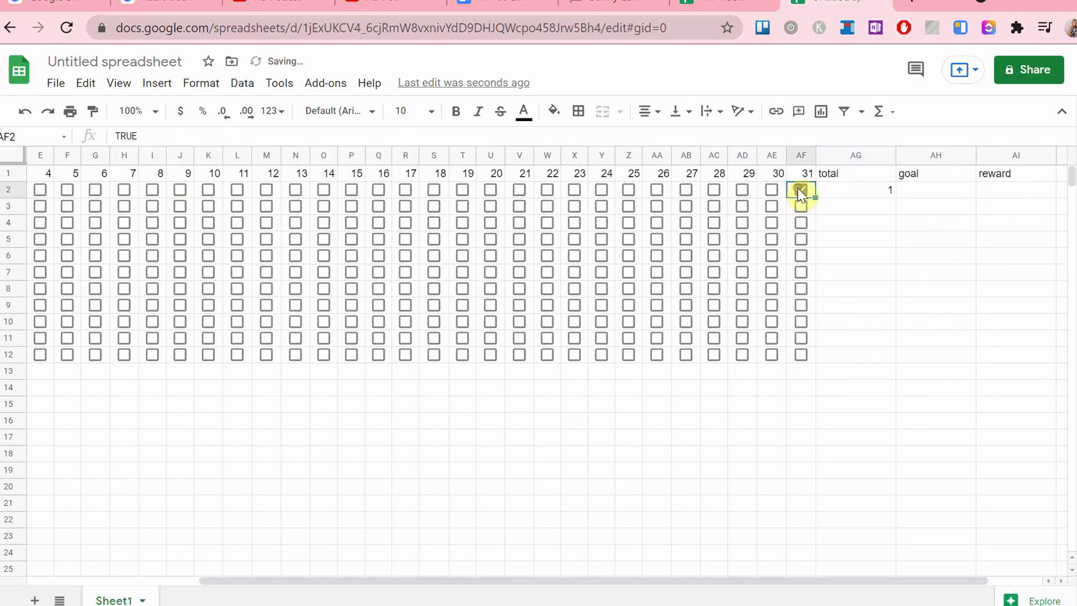
{"action": "left_click", "coordinate": [799, 190]}
{"action": "left_click", "coordinate": [772, 191]}
{"action": "left_click", "coordinate": [743, 191]}
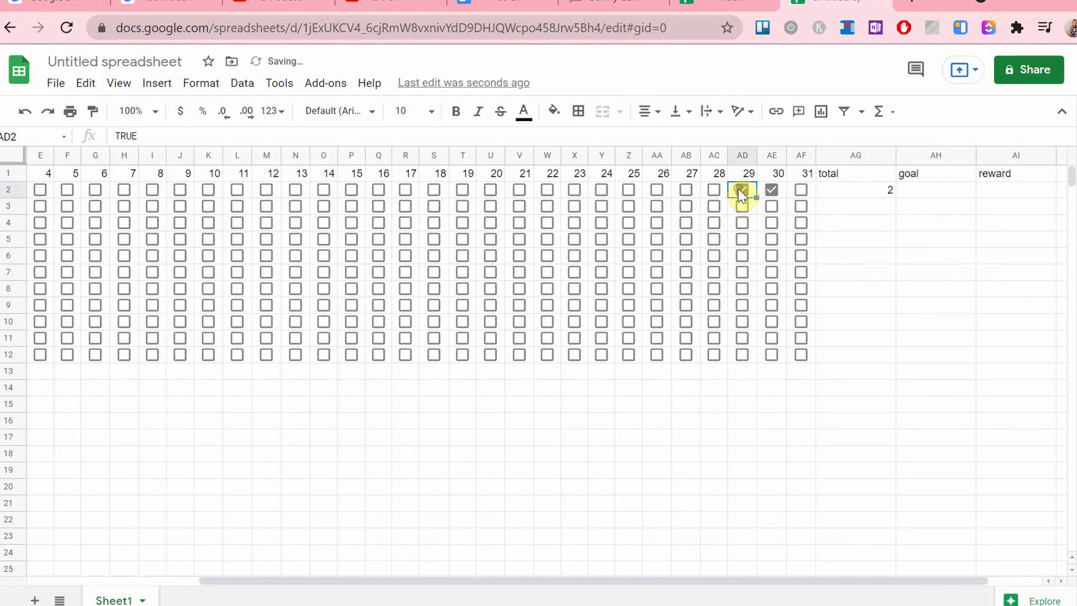
Untick the test box and fill the AG2 total formula down to AG12
{"action": "left_click", "coordinate": [768, 190]}
{"action": "left_click", "coordinate": [890, 196]}
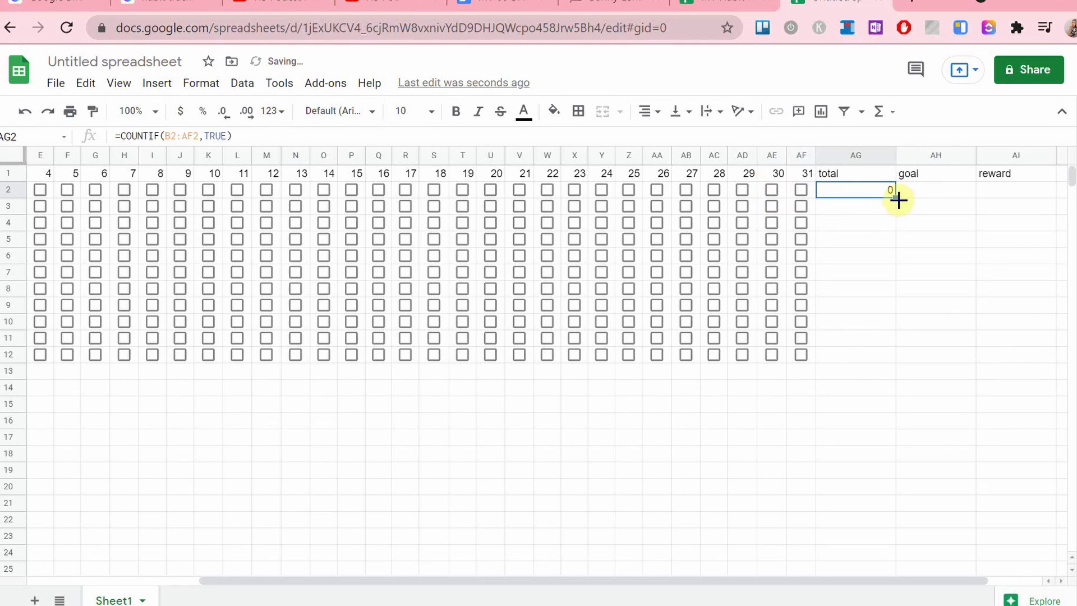
{"action": "left_click_drag", "start_coordinate": [895, 197], "coordinate": [899, 295]}
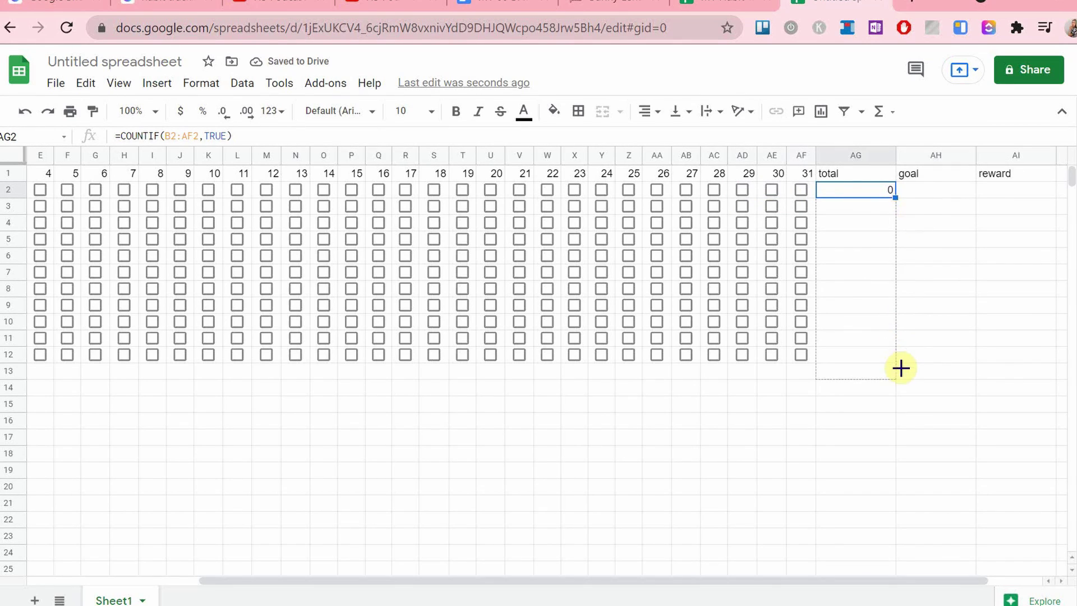
{"action": "left_click_drag", "start_coordinate": [898, 357], "coordinate": [897, 356]}
{"action": "left_click", "coordinate": [923, 297]}
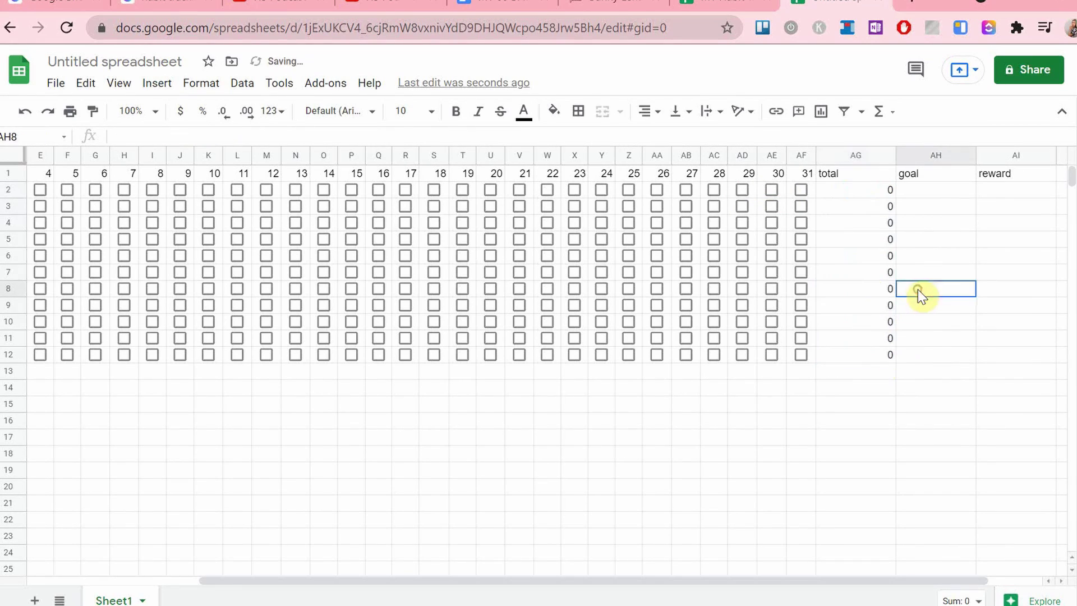
Check a copied total by ticking and unticking the Floss day 31 box
{"action": "left_click", "coordinate": [801, 291]}
{"action": "left_click", "coordinate": [800, 304]}
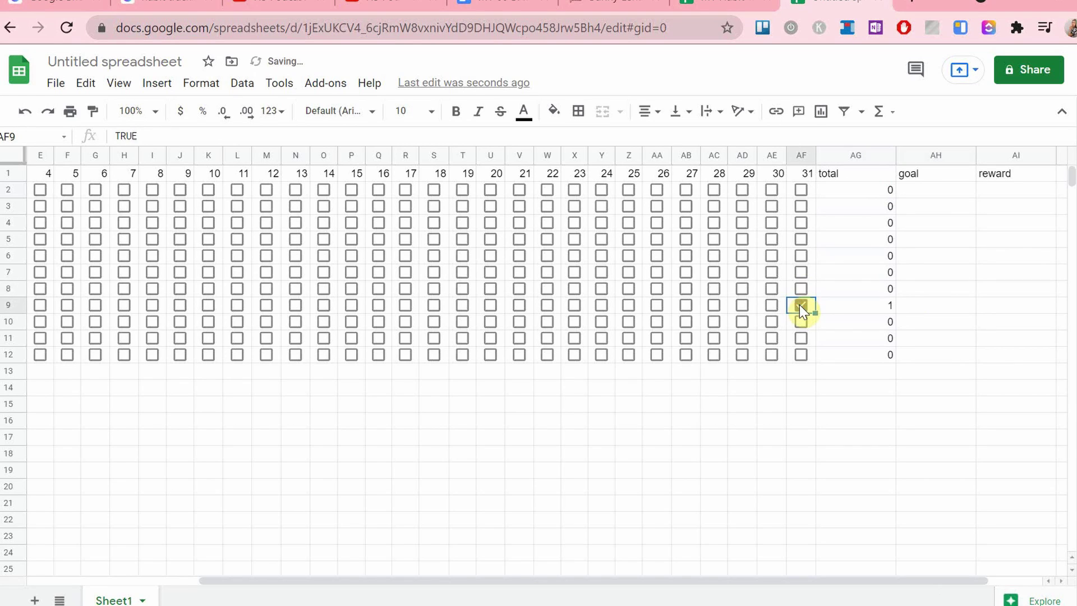
{"action": "left_click", "coordinate": [801, 304]}
{"action": "scroll", "coordinate": [610, 363], "scroll_direction": "left", "scroll_amount": 4}
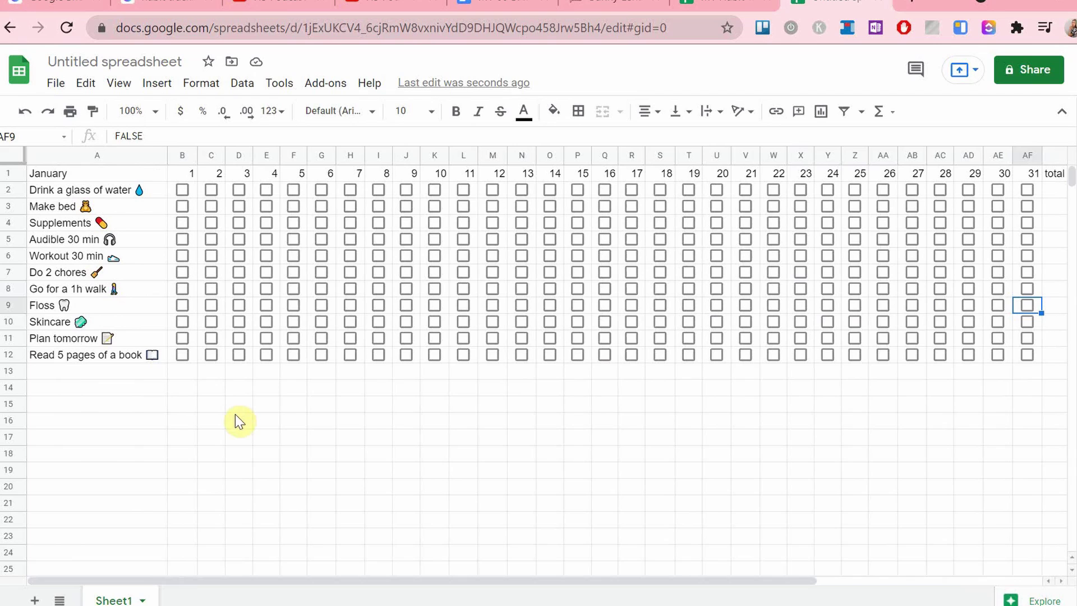
Enter 'morning' in A13 with a sun emoji on each side
{"action": "left_click", "coordinate": [119, 376]}
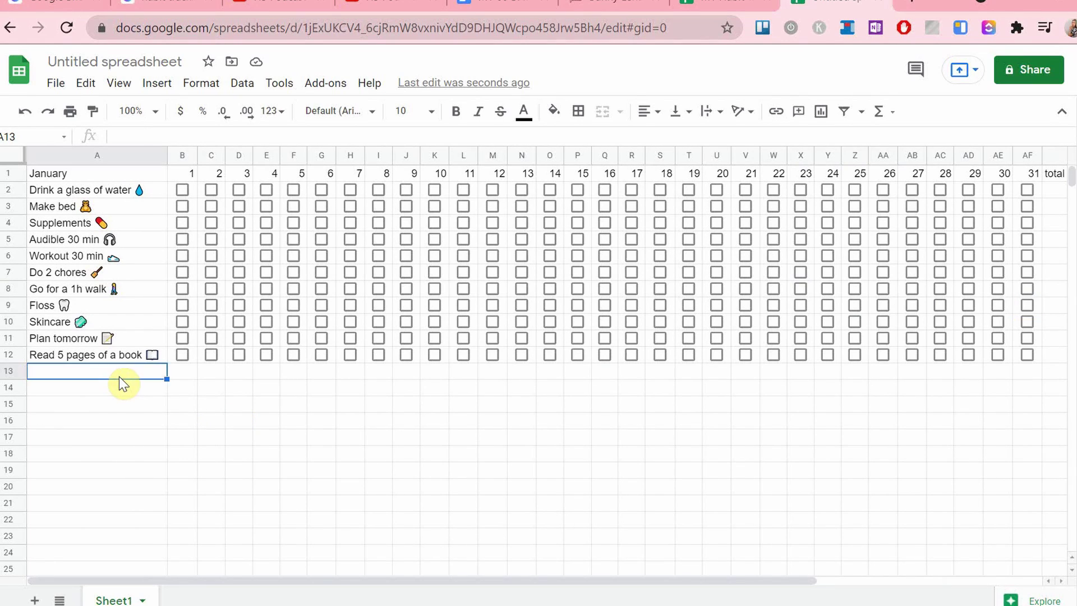
{"action": "type", "text": "m"}
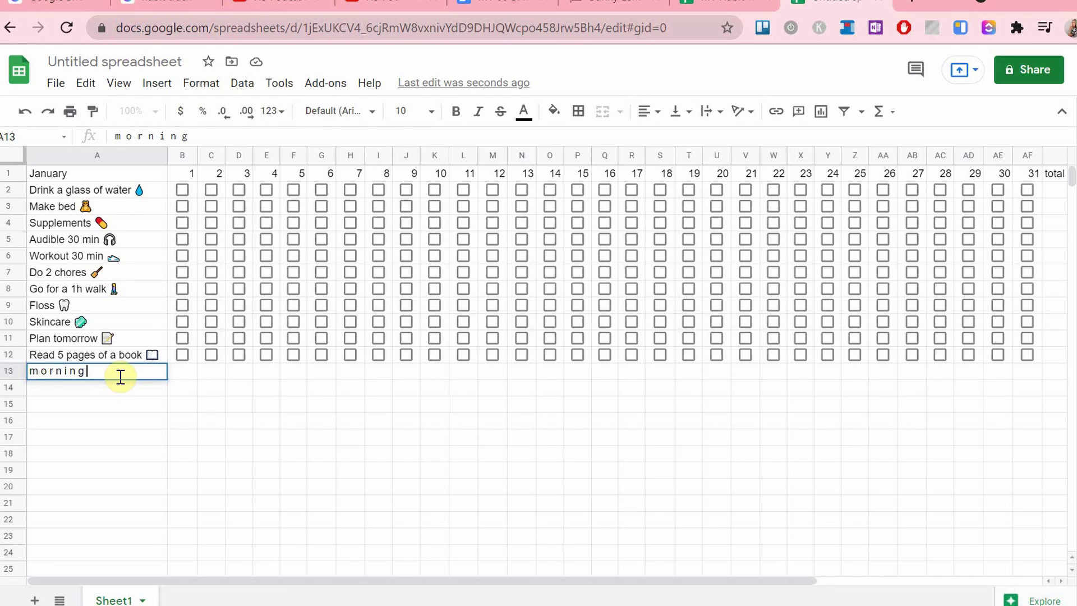
{"action": "type", "text": "orning"}
{"action": "key", "text": "super+period"}
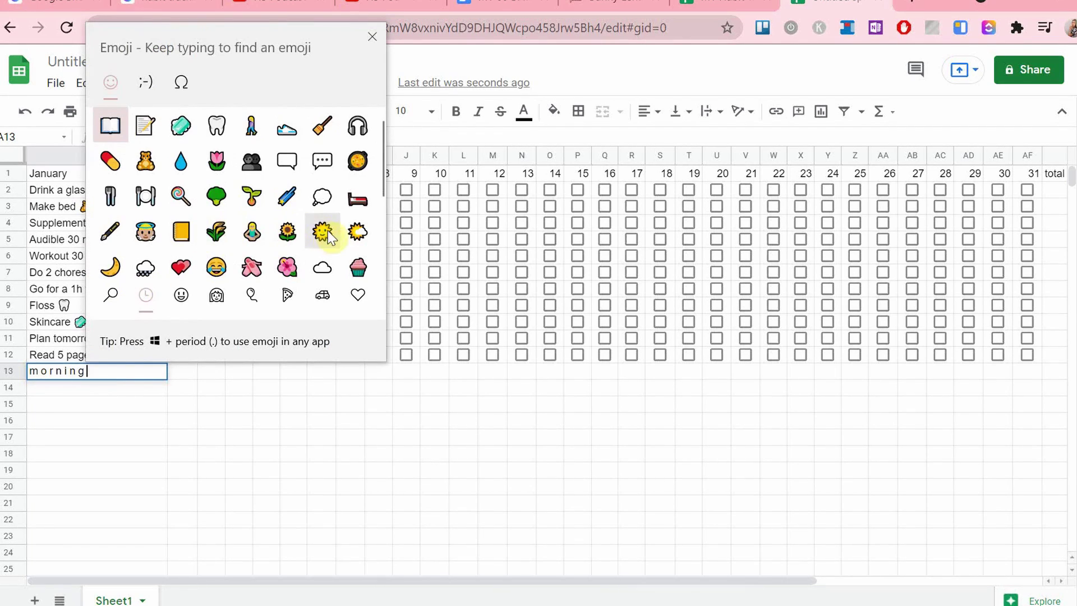
{"action": "left_click", "coordinate": [355, 233]}
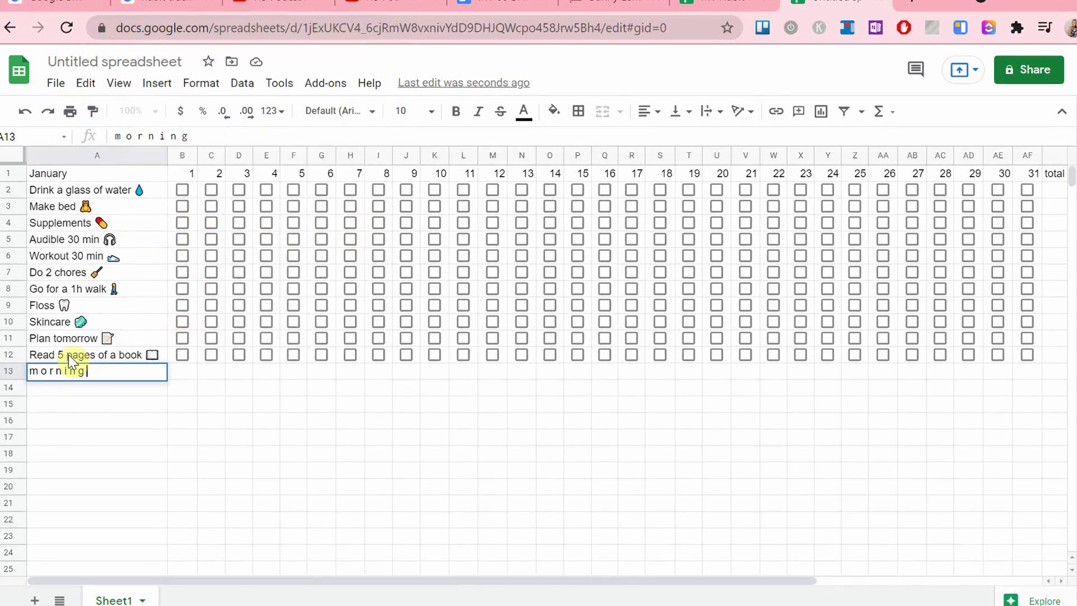
{"action": "key", "text": "super+period"}
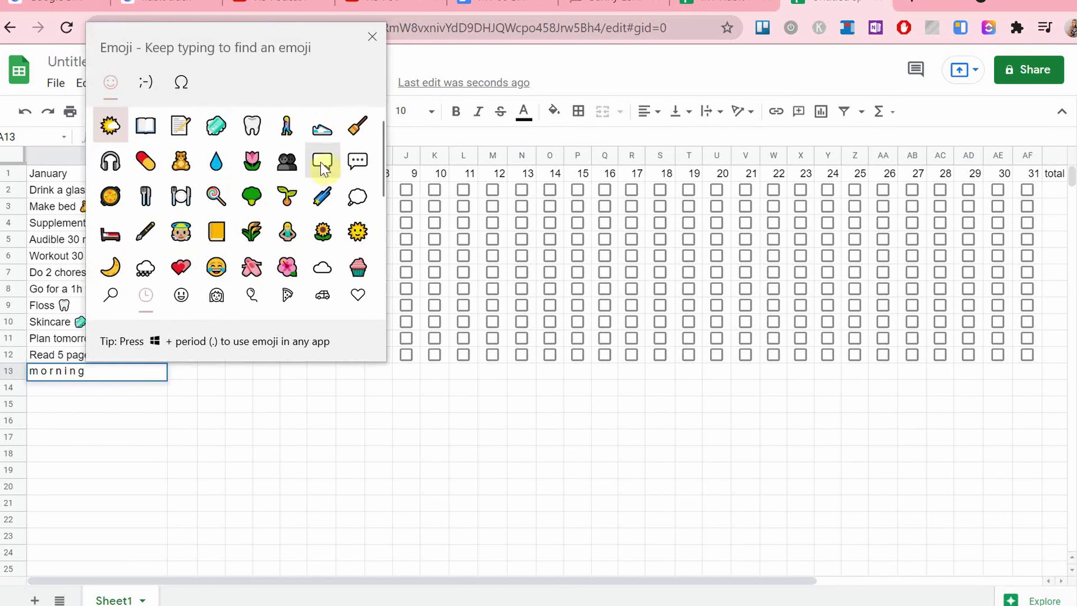
{"action": "left_click", "coordinate": [359, 235]}
{"action": "left_click", "coordinate": [35, 373]}
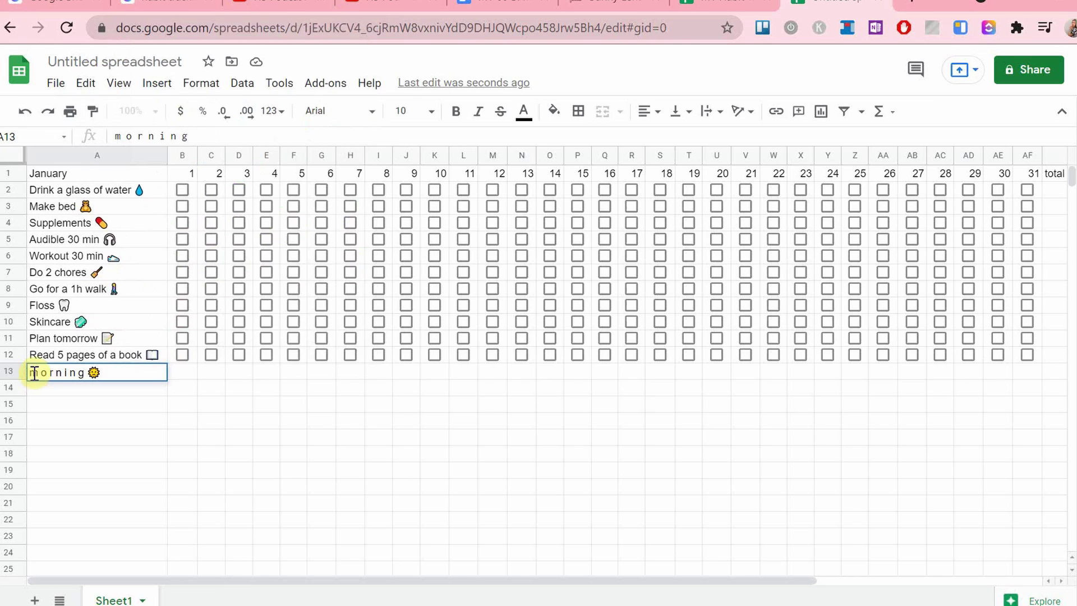
{"action": "left_click", "coordinate": [32, 373]}
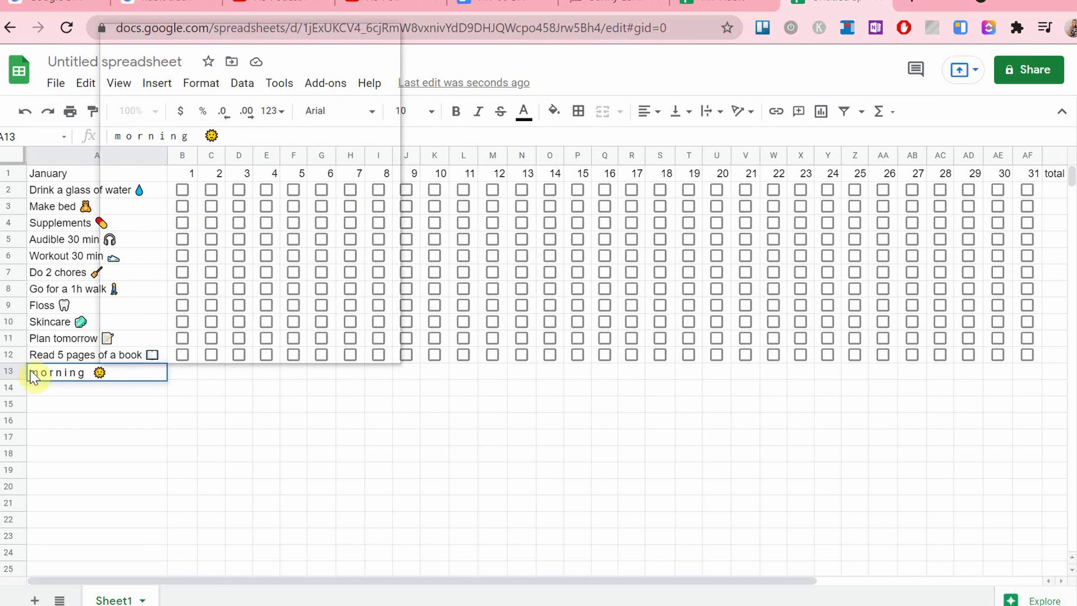
{"action": "key", "text": "super+period"}
{"action": "left_click", "coordinate": [109, 390]}
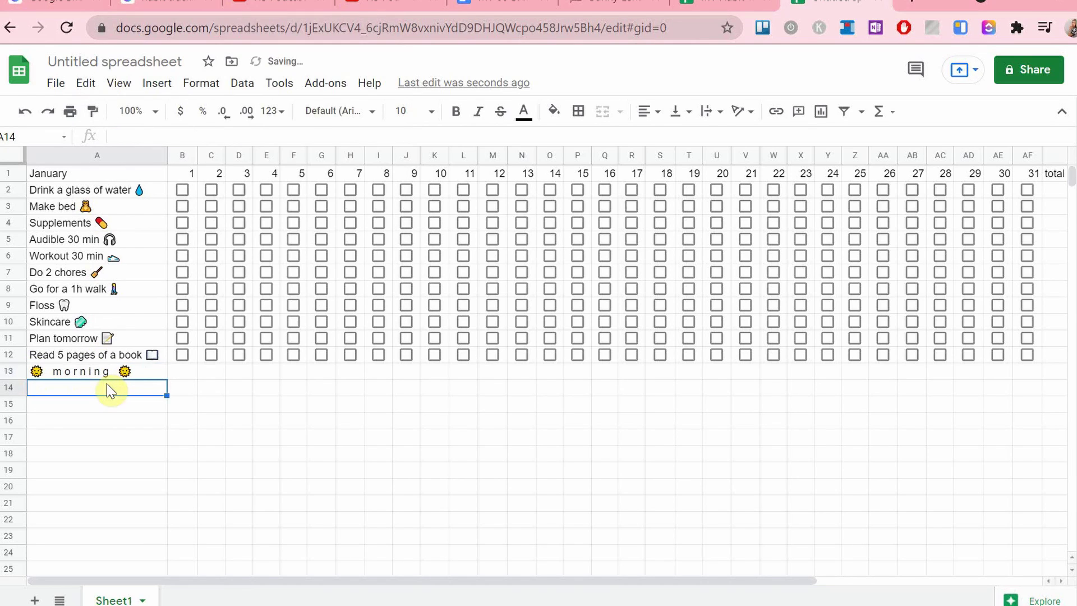
Enter 'daytime' in A14 framed by hibiscus emojis
{"action": "key", "text": "super+period"}
{"action": "left_click", "coordinate": [244, 268]}
{"action": "left_click", "coordinate": [245, 267]}
{"action": "left_click", "coordinate": [50, 388]}
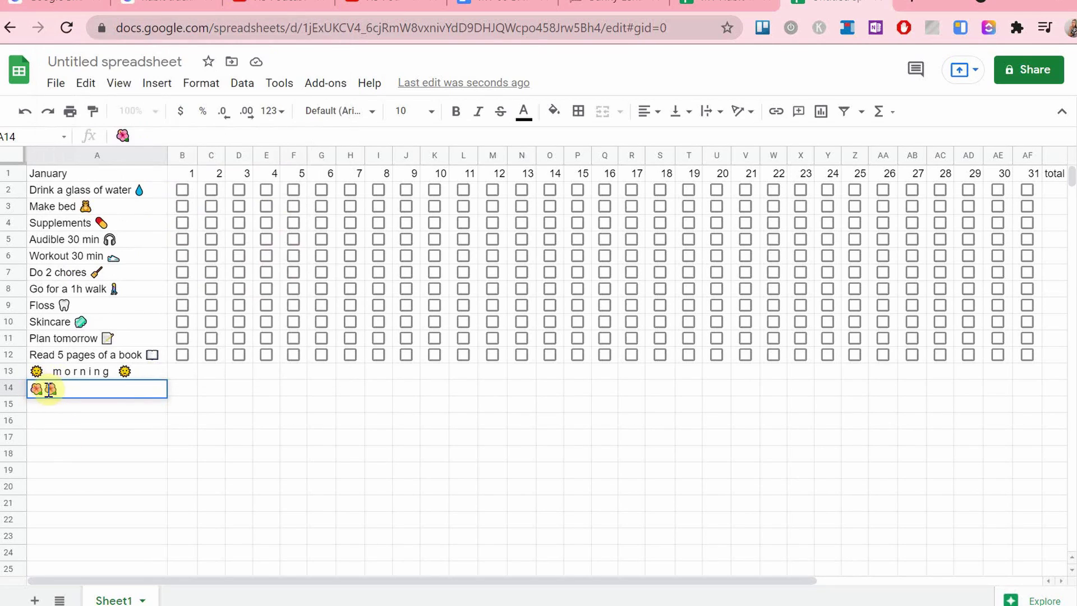
{"action": "type", "text": "d a y t i m e 🌸"}
{"action": "left_click", "coordinate": [66, 405]}
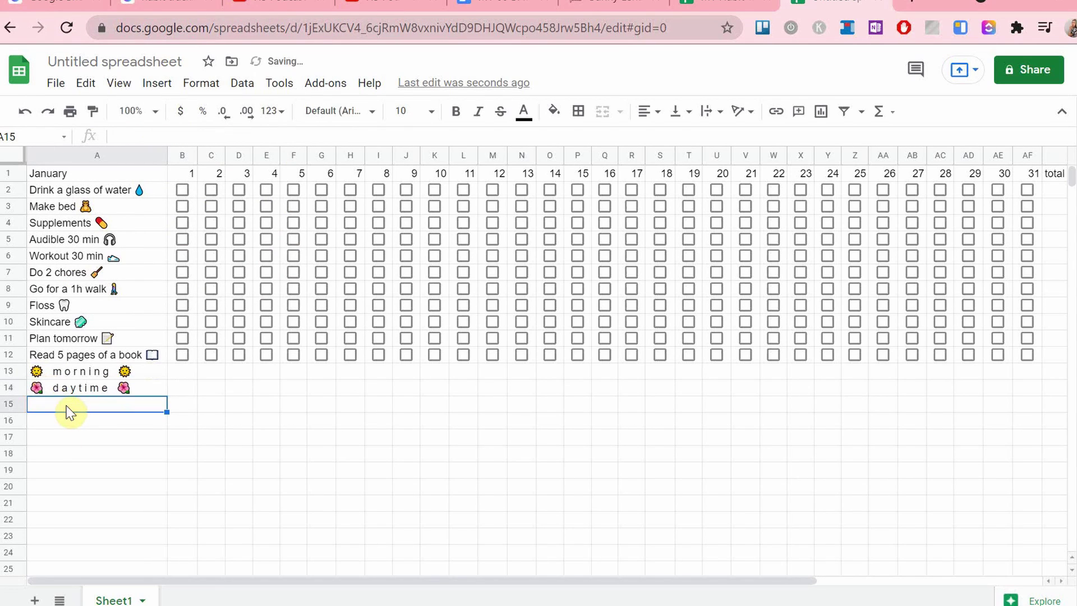
Enter 'evening' in A15 framed by crescent moon emojis
{"action": "key", "text": "super+period"}
{"action": "left_click", "coordinate": [244, 312]}
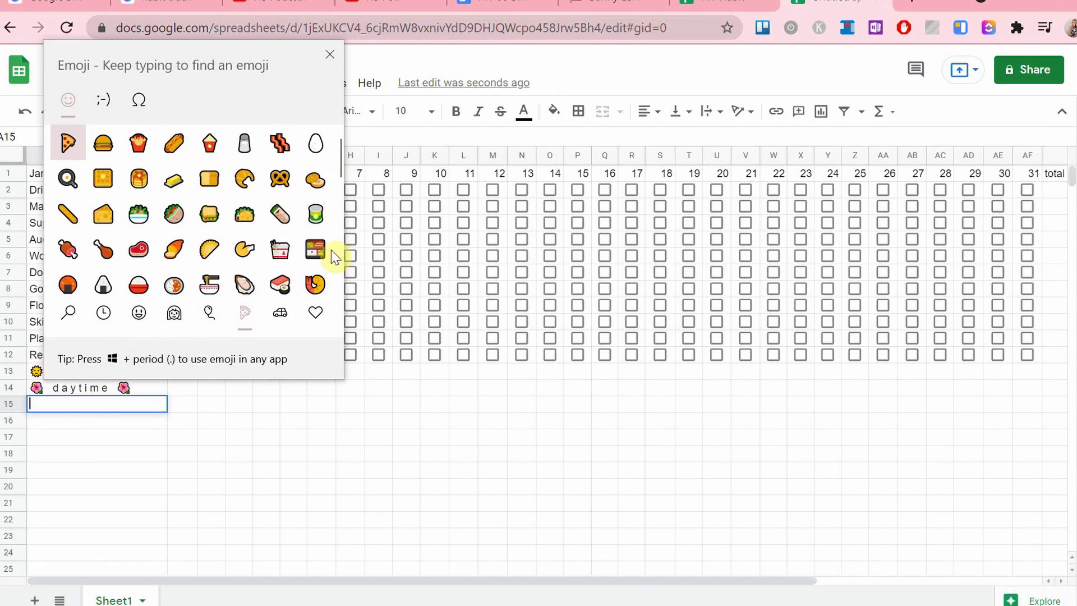
{"action": "scroll", "coordinate": [334, 247], "scroll_direction": "down", "scroll_amount": 5}
{"action": "left_click", "coordinate": [209, 313]}
{"action": "scroll", "coordinate": [337, 224], "scroll_direction": "down", "scroll_amount": 5}
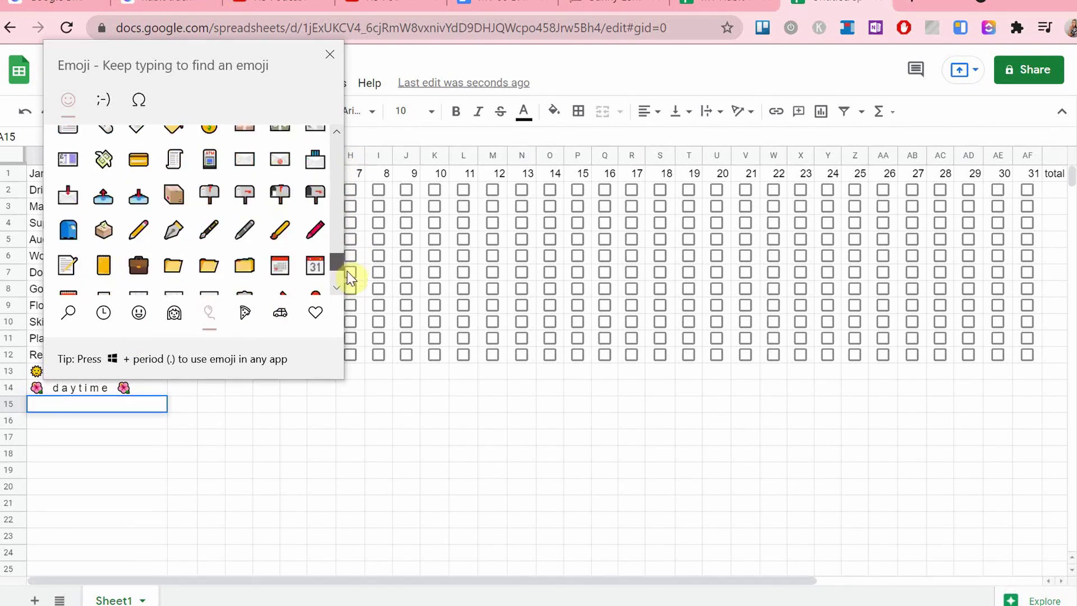
{"action": "left_click", "coordinate": [280, 313]}
{"action": "scroll", "coordinate": [341, 245], "scroll_direction": "down", "scroll_amount": 5}
{"action": "scroll", "coordinate": [341, 245], "scroll_direction": "down", "scroll_amount": 3}
{"action": "scroll", "coordinate": [342, 247], "scroll_direction": "up", "scroll_amount": 3}
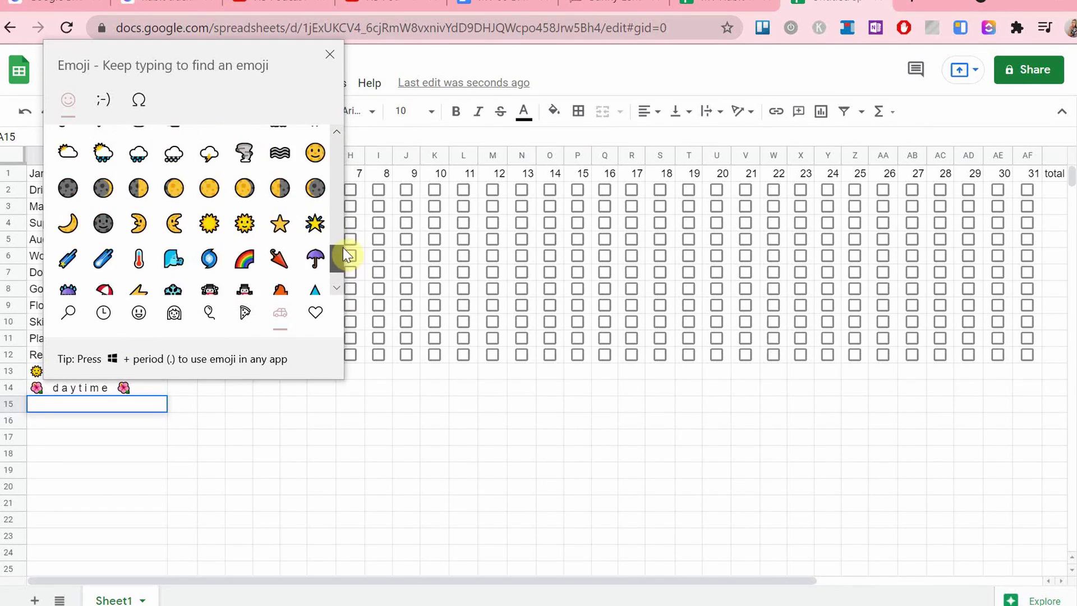
{"action": "left_click", "coordinate": [80, 248]}
{"action": "left_click", "coordinate": [68, 275]}
{"action": "left_click", "coordinate": [48, 400]}
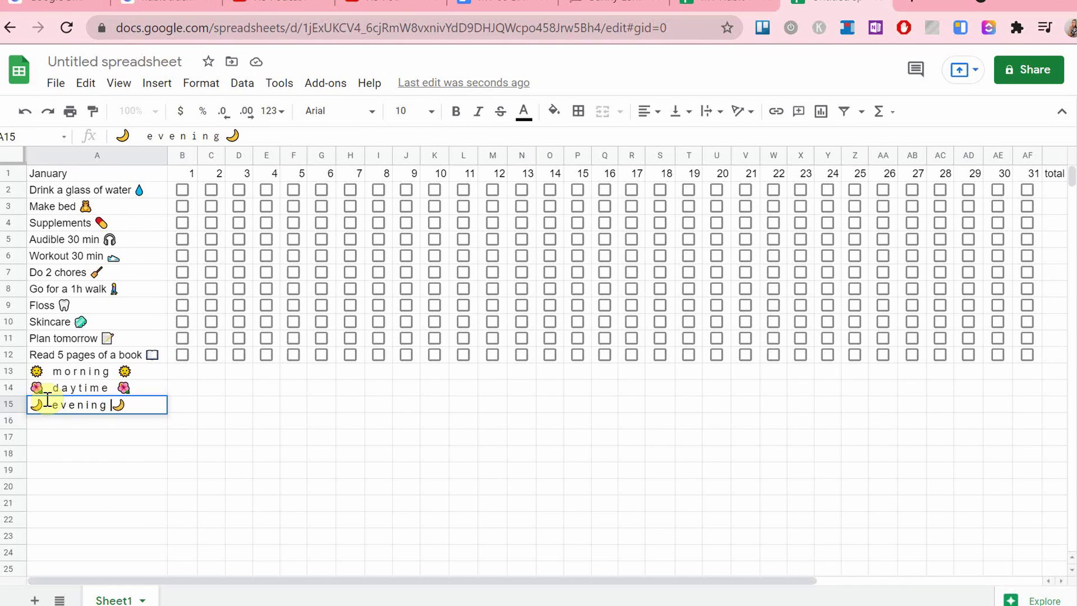
{"action": "left_click", "coordinate": [152, 440]}
Copy the three labels from A13:A15 to L13:L15 and delete the originals
{"action": "left_click", "coordinate": [149, 375]}
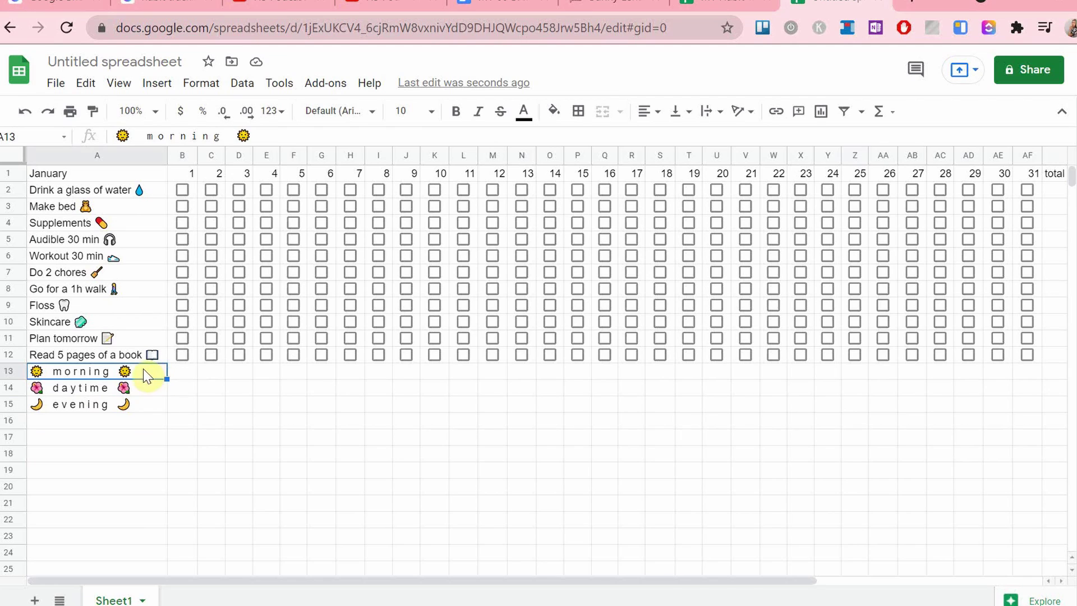
{"action": "left_click_drag", "start_coordinate": [133, 376], "coordinate": [66, 413]}
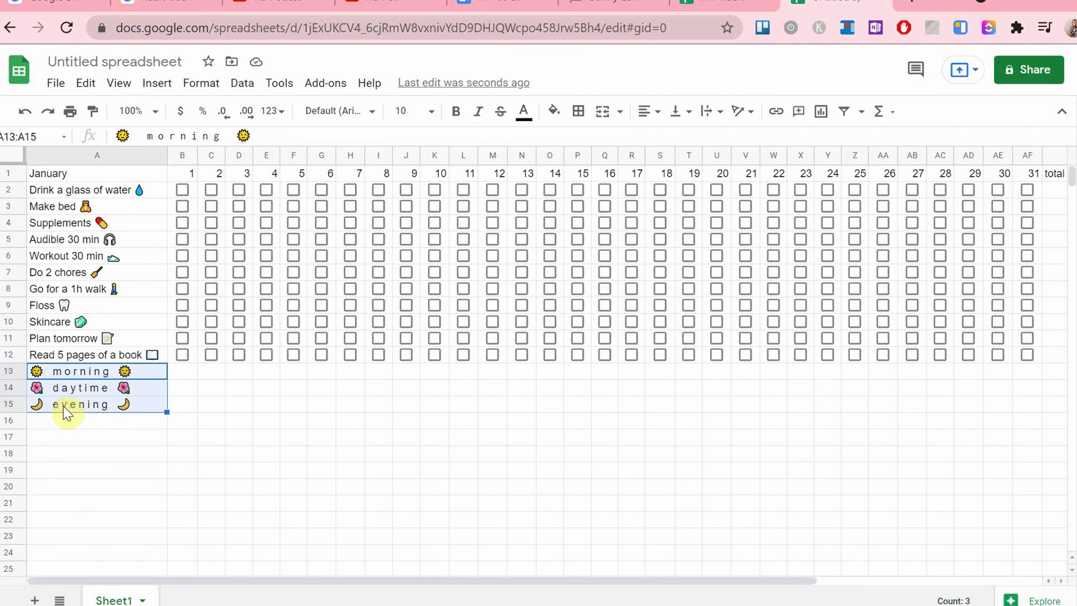
{"action": "key", "text": "ctrl+c"}
{"action": "left_click", "coordinate": [462, 371]}
{"action": "key", "text": "ctrl+v"}
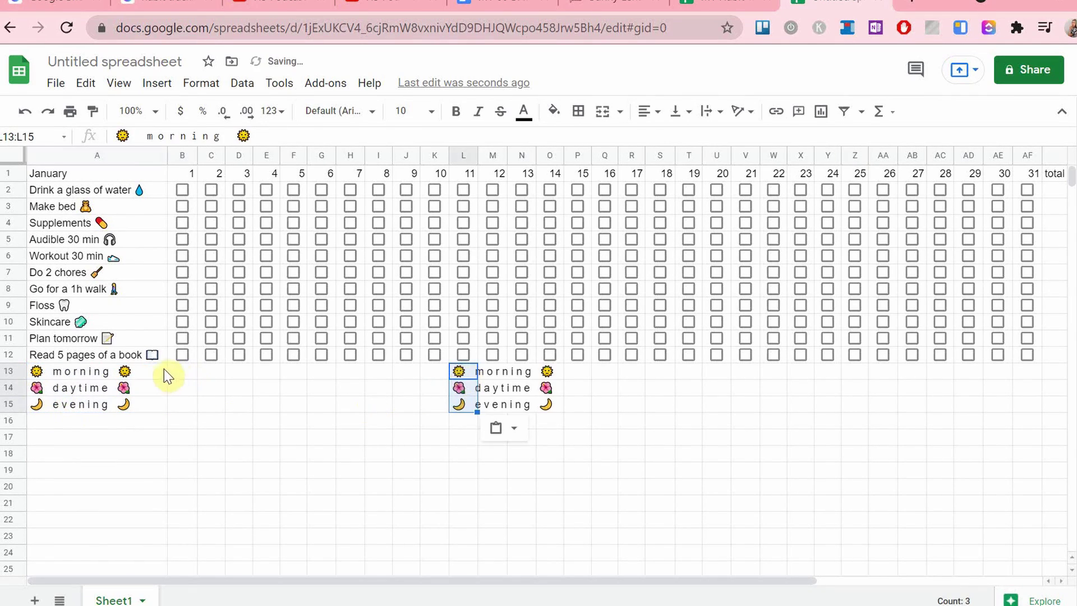
{"action": "left_click_drag", "start_coordinate": [150, 371], "coordinate": [60, 409]}
{"action": "key", "text": "Delete"}
{"action": "left_click", "coordinate": [237, 456]}
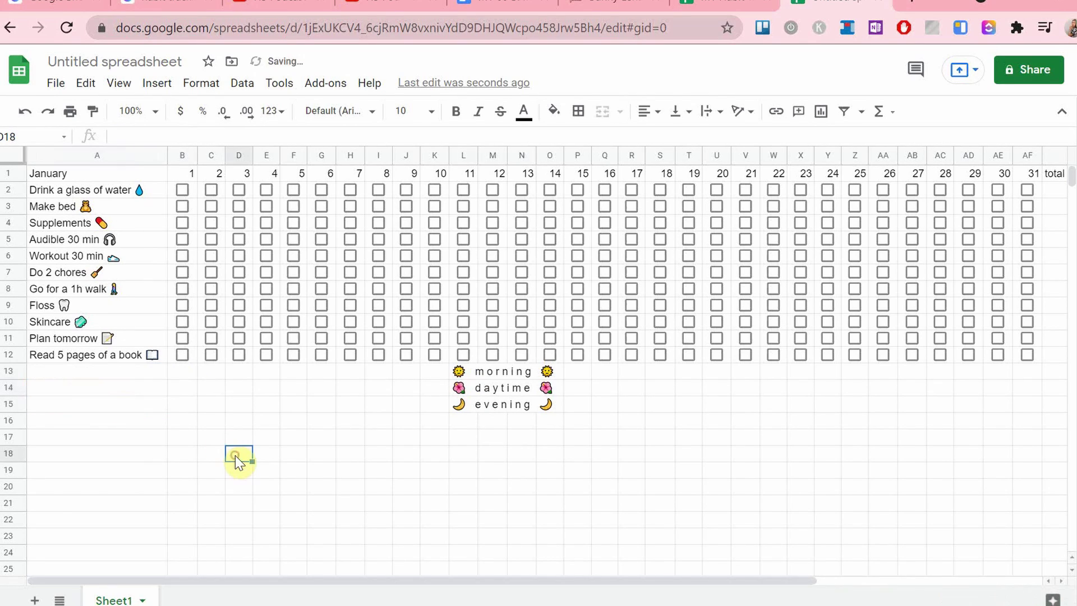
Merge rows 13, 14 and 15 each across columns B to AF
{"action": "left_click_drag", "start_coordinate": [182, 372], "coordinate": [718, 375]}
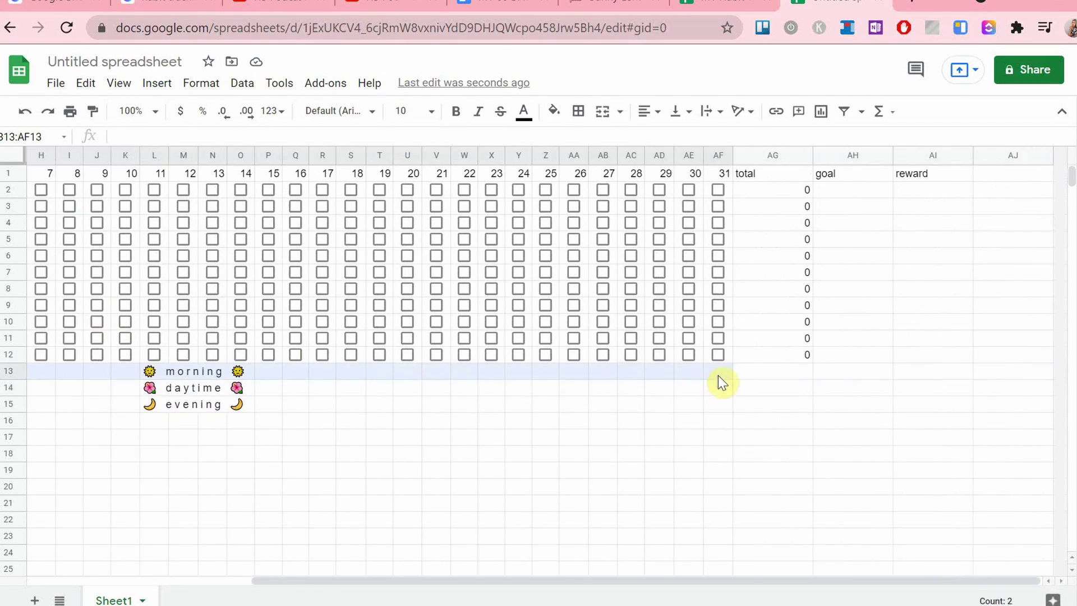
{"action": "left_click", "coordinate": [600, 117]}
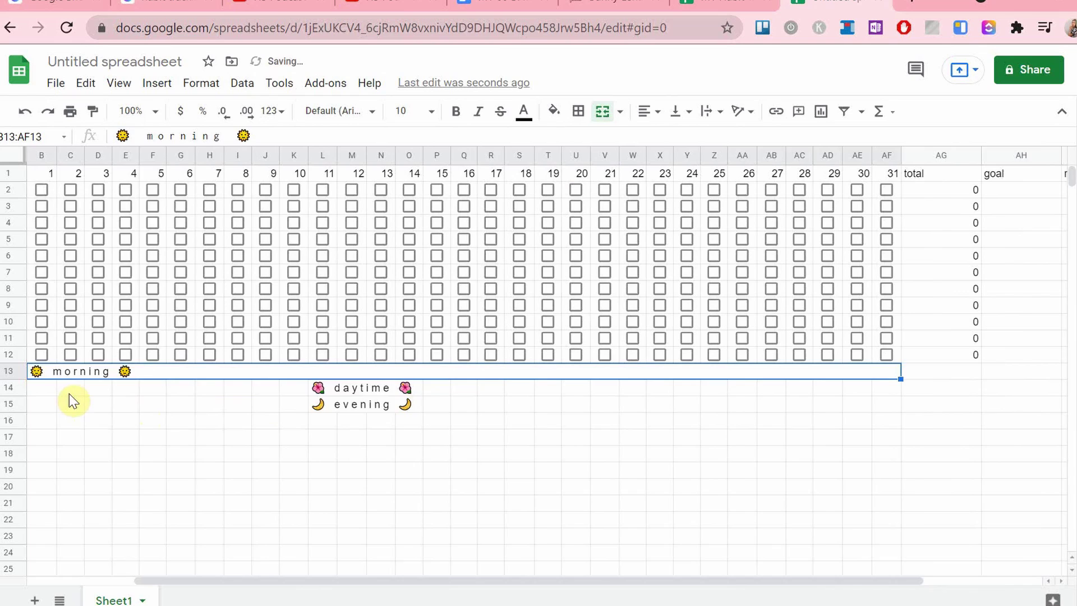
{"action": "scroll", "coordinate": [71, 400], "scroll_direction": "left", "scroll_amount": 3}
{"action": "left_click_drag", "start_coordinate": [177, 389], "coordinate": [1033, 393]}
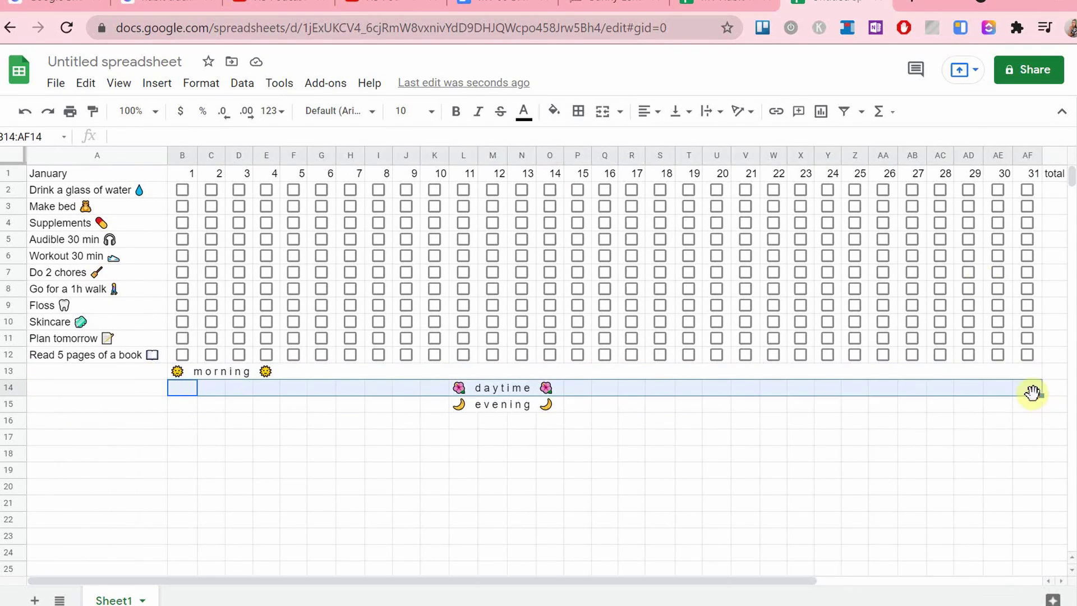
{"action": "left_click", "coordinate": [602, 115]}
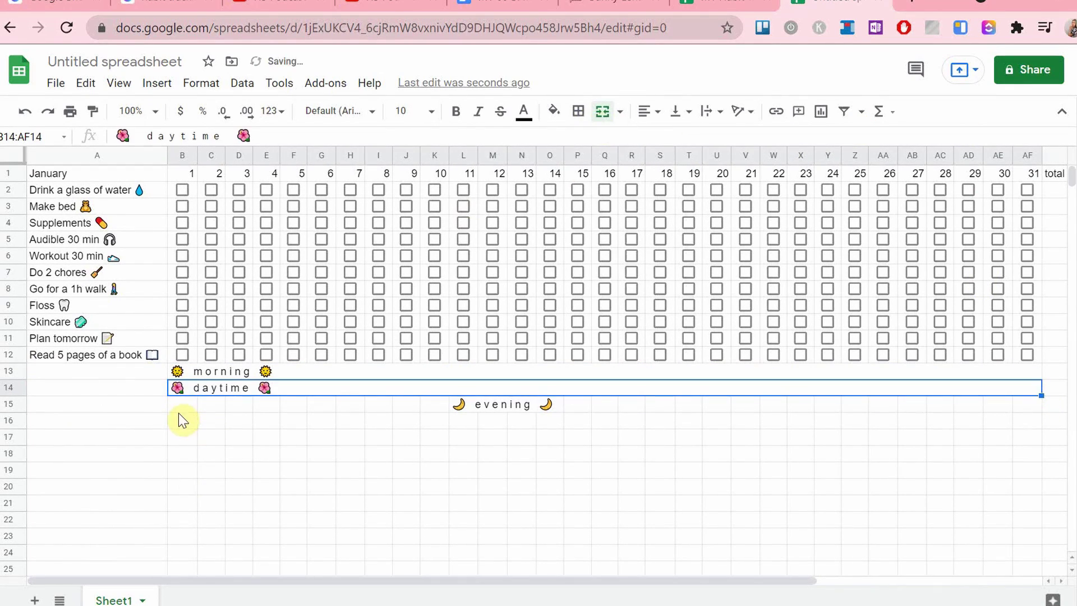
{"action": "left_click_drag", "start_coordinate": [178, 409], "coordinate": [860, 402]}
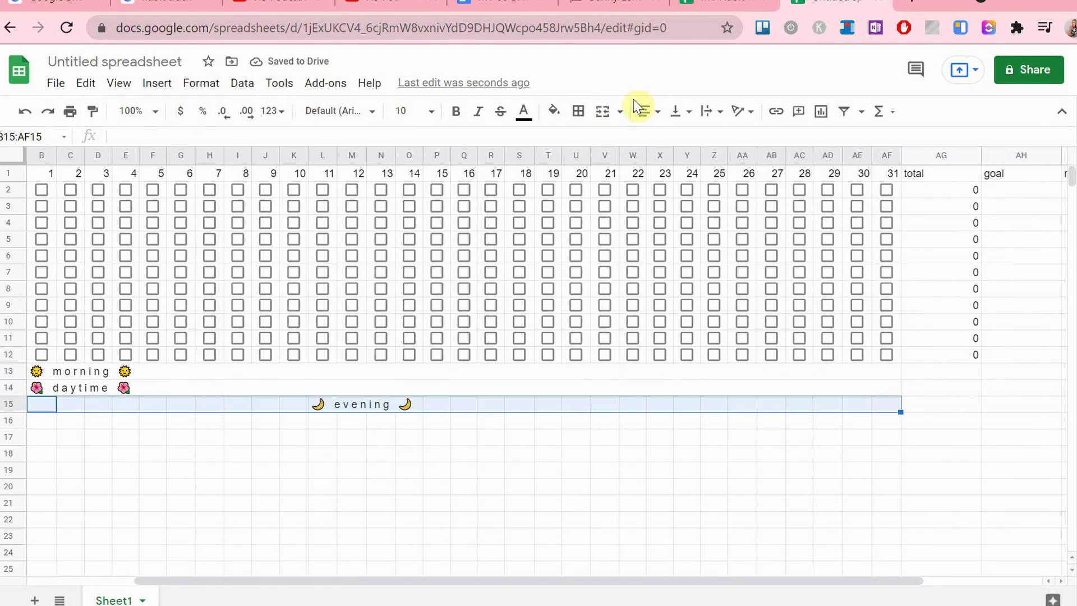
{"action": "left_click", "coordinate": [603, 111]}
Freeze column A with View > Freeze > Up to column A
{"action": "scroll", "coordinate": [248, 426], "scroll_direction": "left", "scroll_amount": 3}
{"action": "left_click", "coordinate": [97, 155]}
{"action": "left_click", "coordinate": [201, 83]}
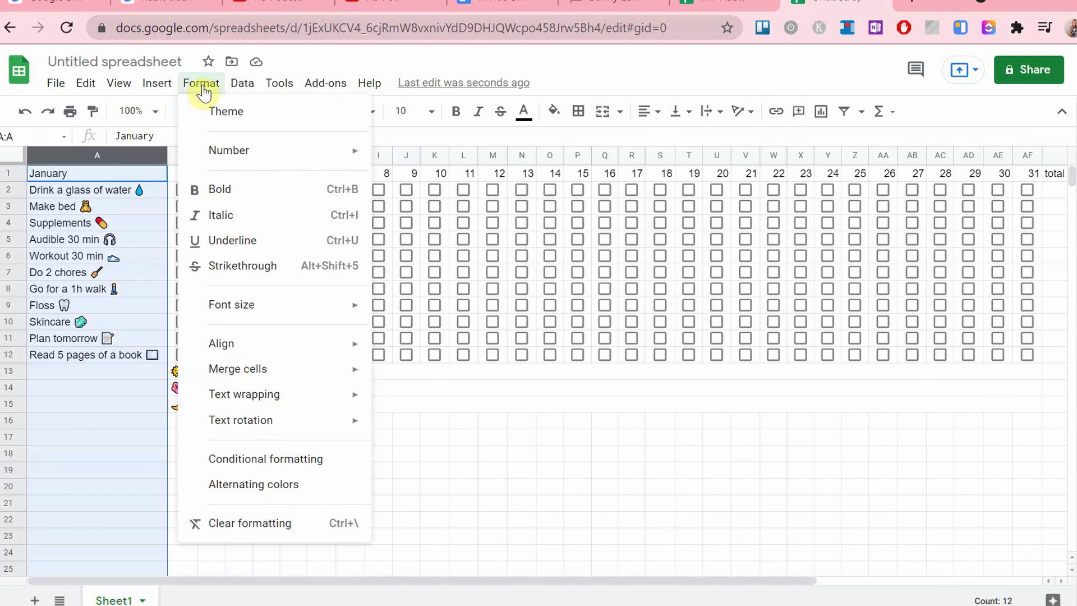
{"action": "mouse_move", "coordinate": [157, 90]}
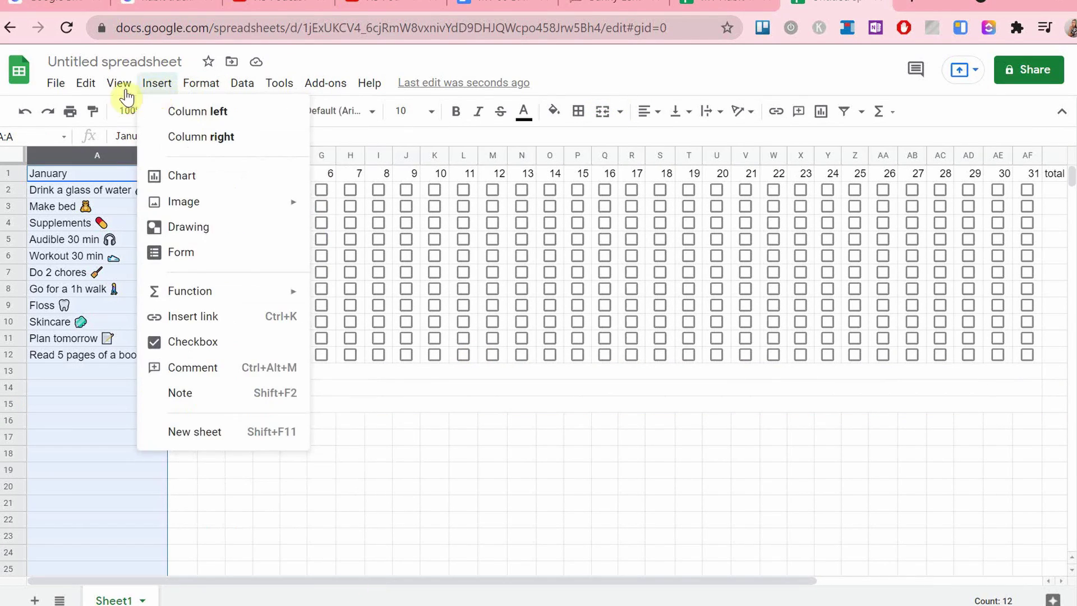
{"action": "mouse_move", "coordinate": [118, 91]}
{"action": "mouse_move", "coordinate": [139, 122]}
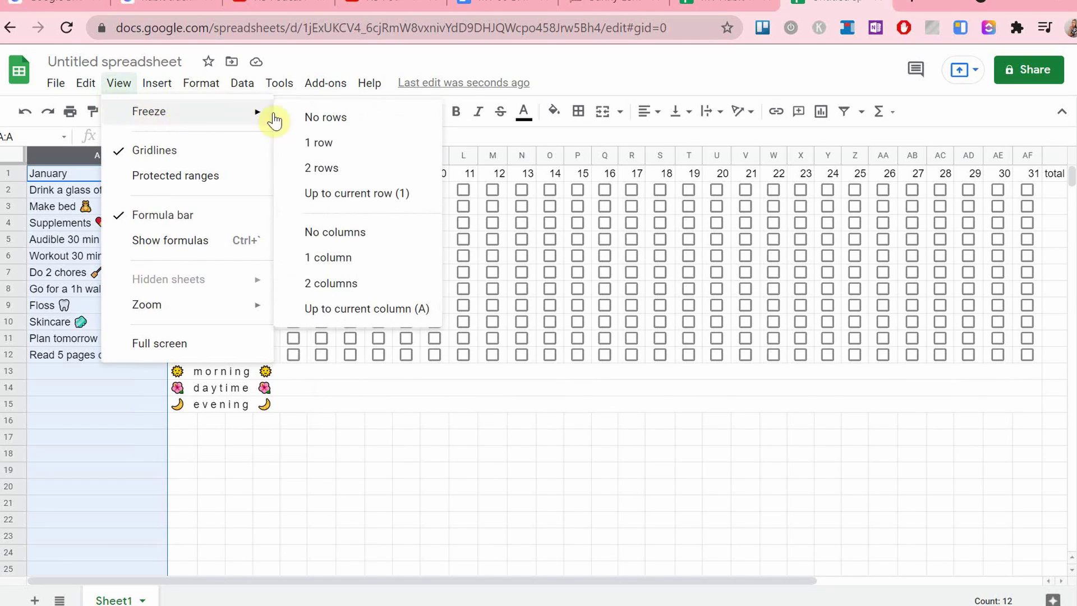
{"action": "left_click", "coordinate": [346, 312]}
Scroll the day columns sideways to confirm column A stays fixed
{"action": "left_click", "coordinate": [359, 408]}
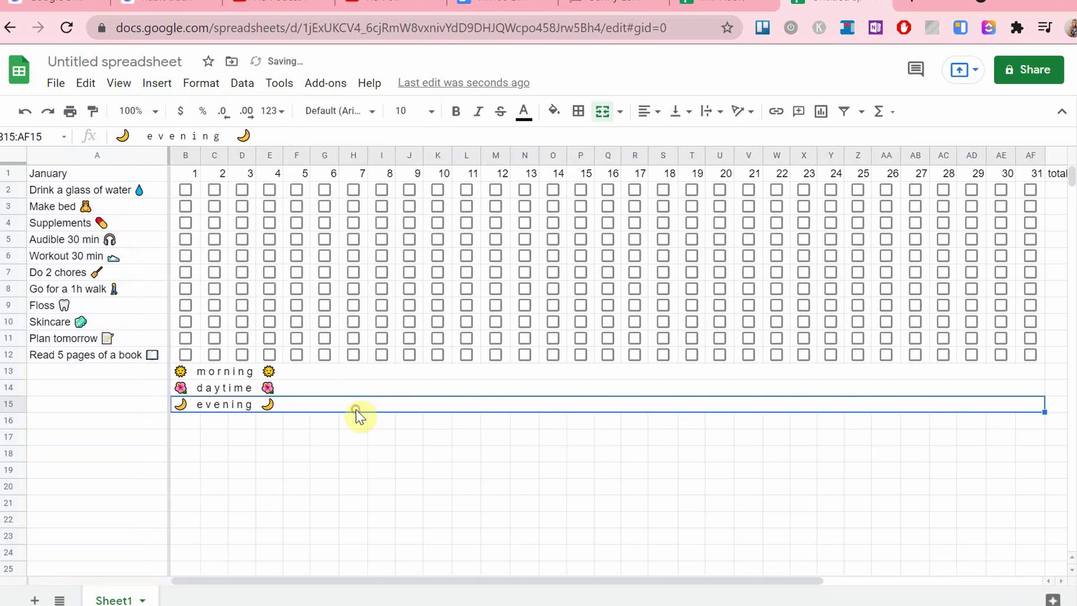
{"action": "scroll", "coordinate": [352, 351], "scroll_direction": "right", "scroll_amount": 3}
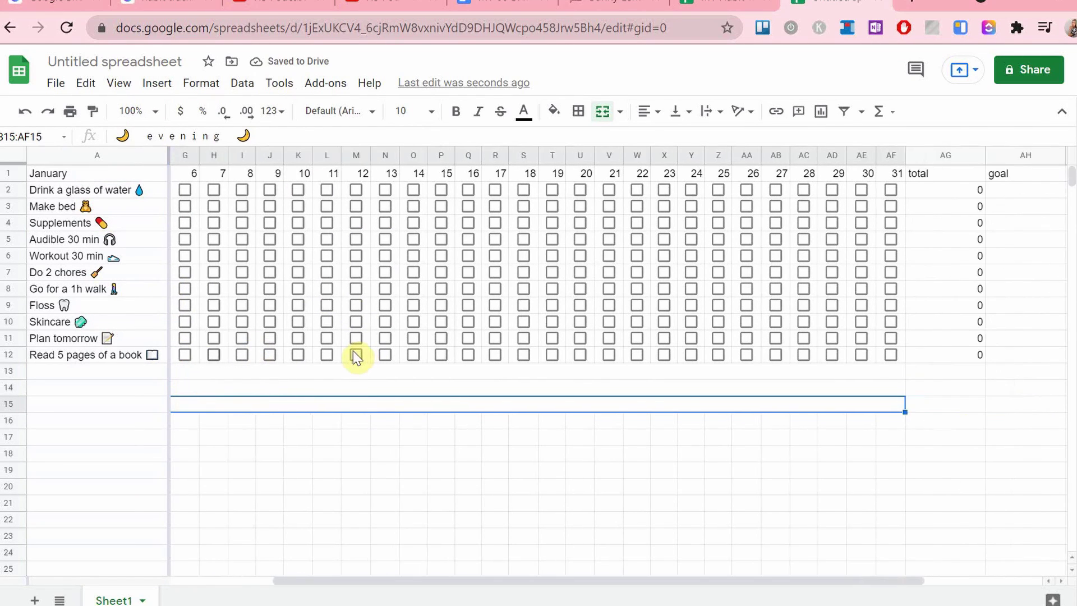
{"action": "scroll", "coordinate": [353, 352], "scroll_direction": "left", "scroll_amount": 3}
{"action": "scroll", "coordinate": [352, 351], "scroll_direction": "right", "scroll_amount": 5}
{"action": "scroll", "coordinate": [353, 352], "scroll_direction": "left", "scroll_amount": 5}
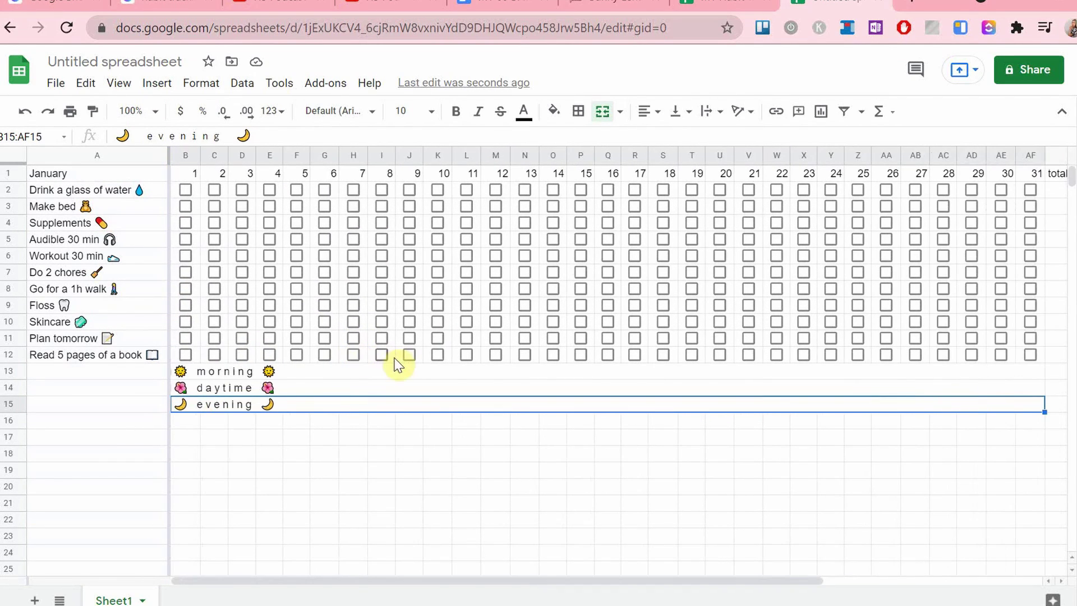
Centre the merged morning, daytime and evening labels
{"action": "left_click_drag", "start_coordinate": [350, 375], "coordinate": [367, 405]}
{"action": "left_click", "coordinate": [649, 119]}
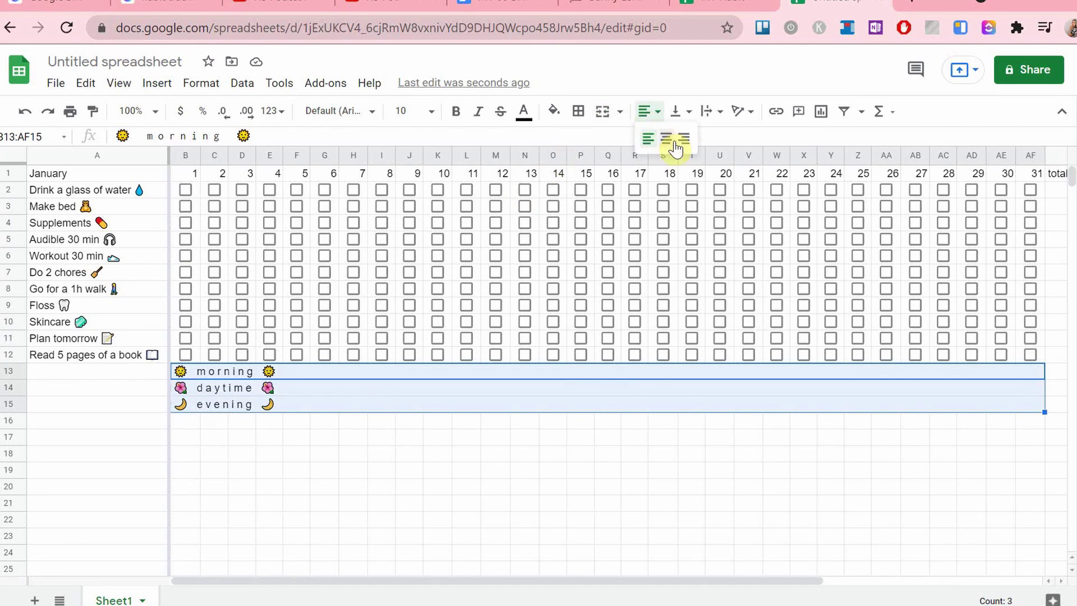
{"action": "left_click", "coordinate": [676, 140]}
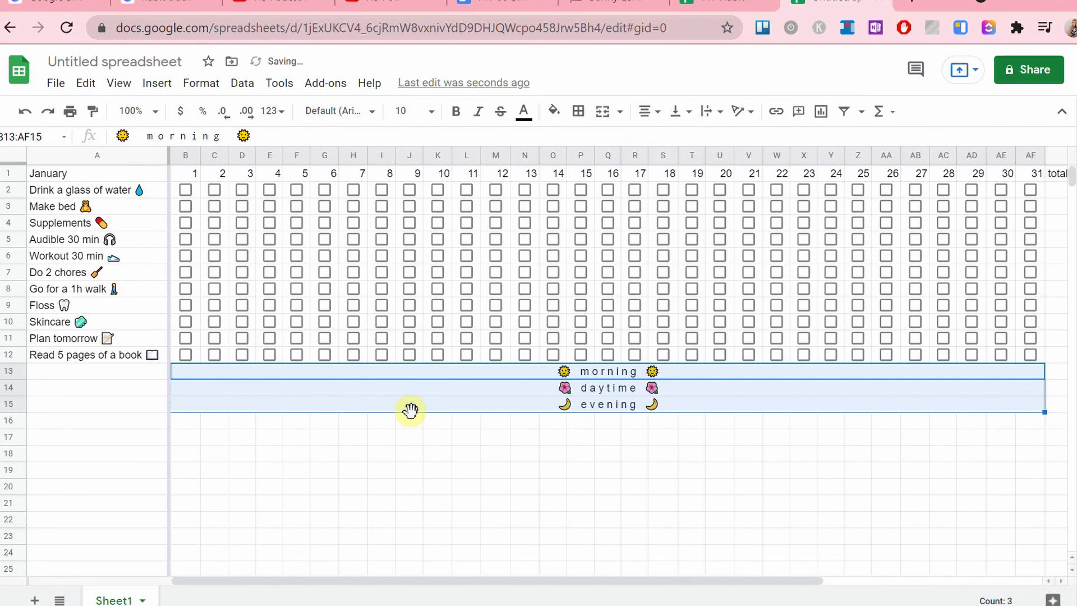
{"action": "left_click", "coordinate": [377, 425]}
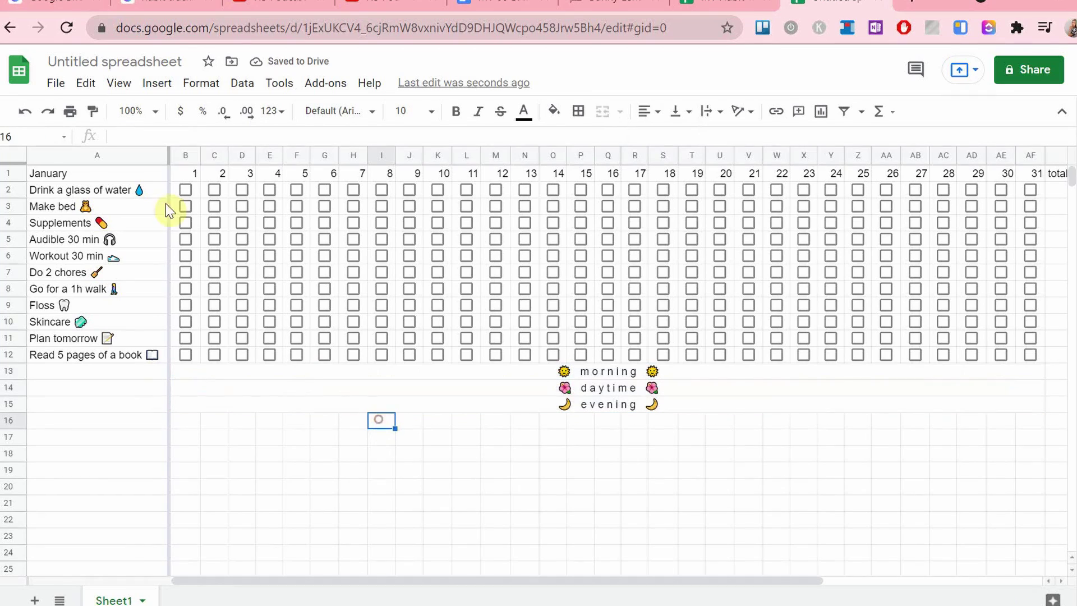
Centre header row 1 with January and the day numbers
{"action": "left_click", "coordinate": [137, 174]}
{"action": "left_click_drag", "start_coordinate": [137, 173], "coordinate": [247, 174]}
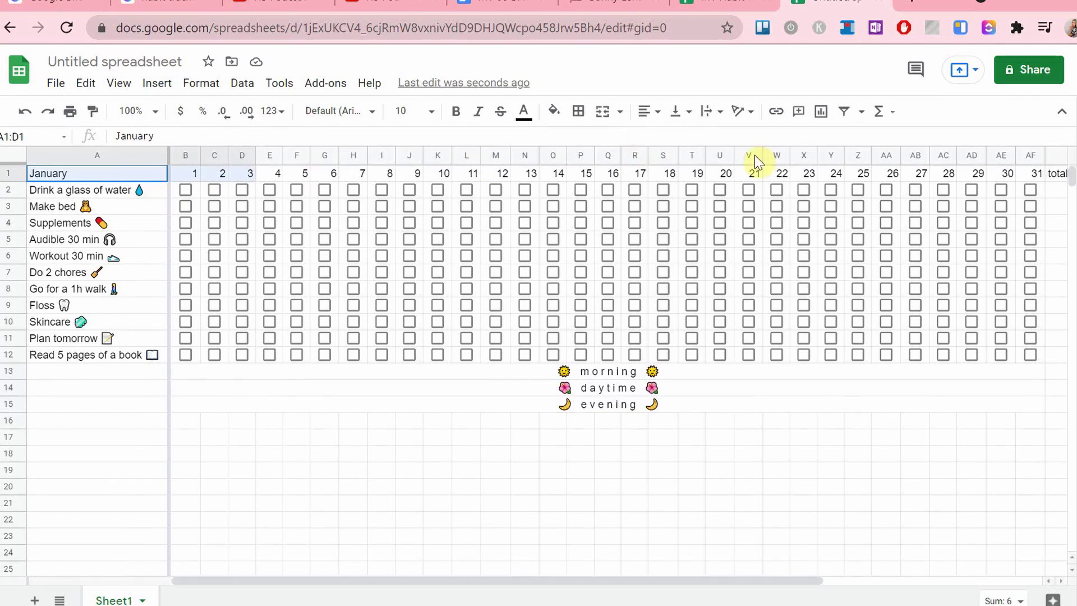
{"action": "left_click", "coordinate": [7, 173]}
{"action": "left_click", "coordinate": [650, 111]}
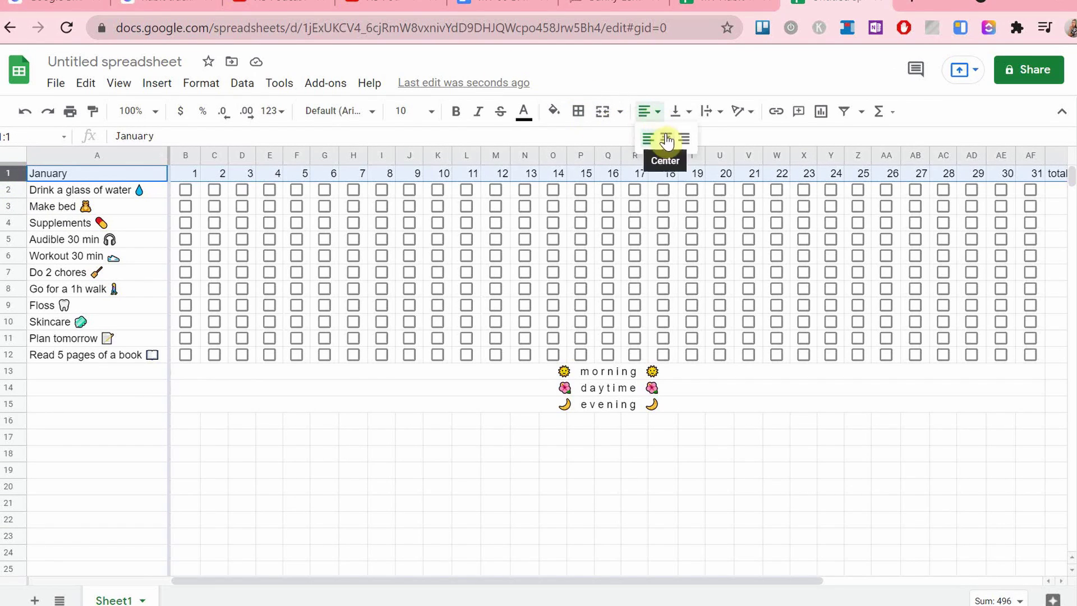
{"action": "left_click", "coordinate": [667, 139]}
Right-align the habit names in A2:A12
{"action": "left_click_drag", "start_coordinate": [61, 193], "coordinate": [150, 356]}
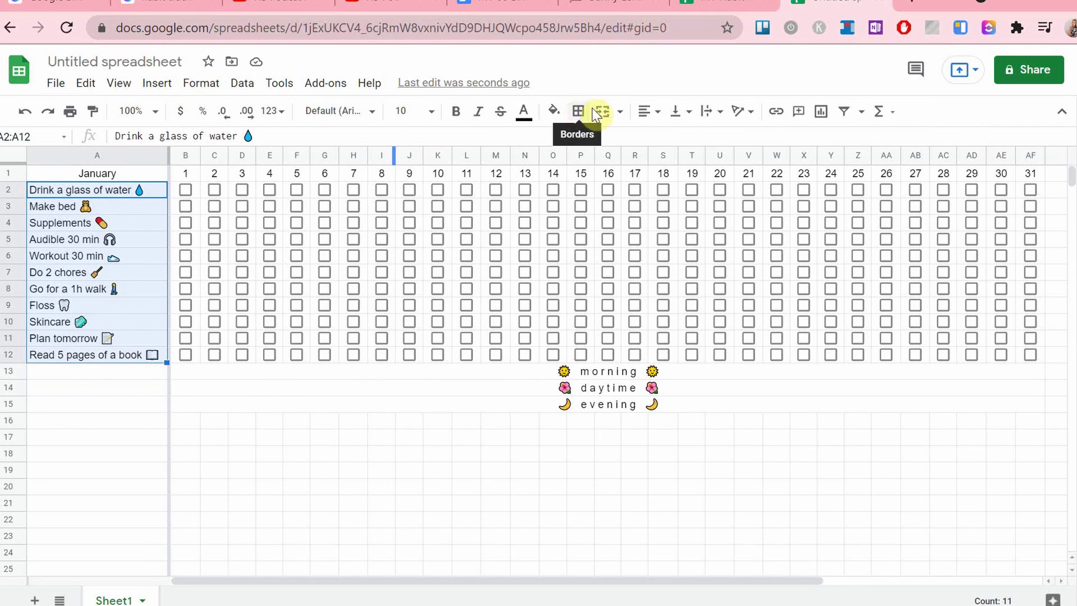
{"action": "left_click", "coordinate": [653, 118]}
{"action": "left_click", "coordinate": [685, 139]}
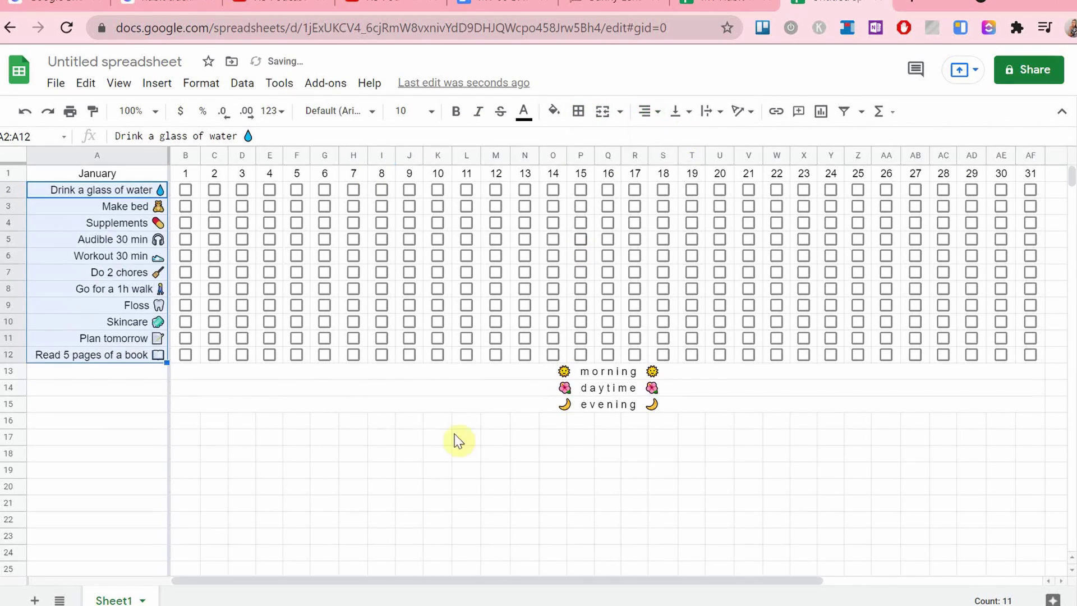
{"action": "left_click", "coordinate": [443, 505]}
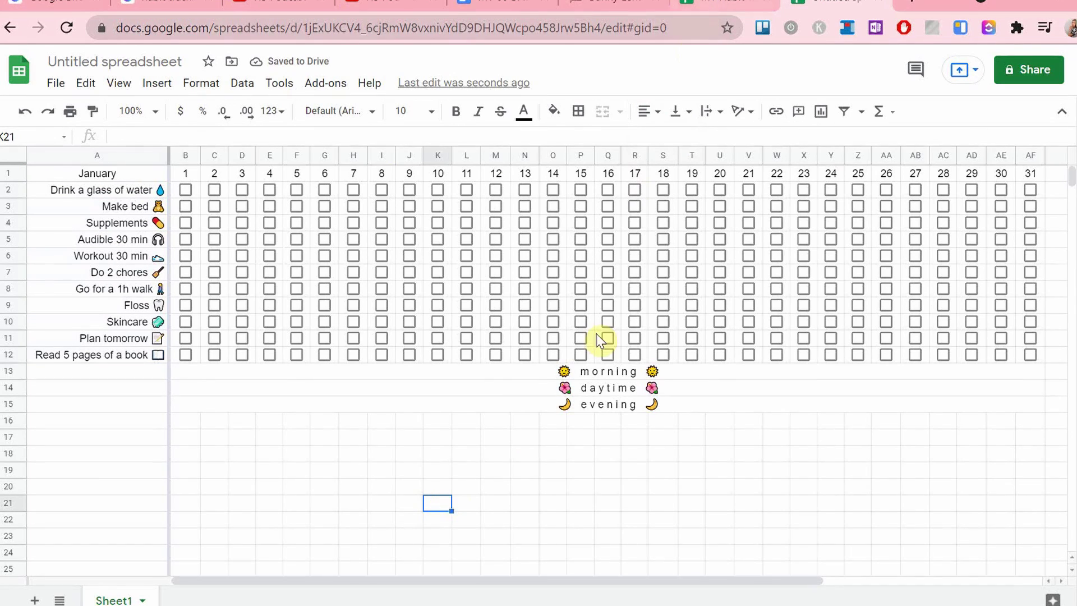
Centre the COUNTIF total values in their column
{"action": "scroll", "coordinate": [529, 436], "scroll_direction": "right", "scroll_amount": 6}
{"action": "left_click_drag", "start_coordinate": [775, 189], "coordinate": [924, 359]}
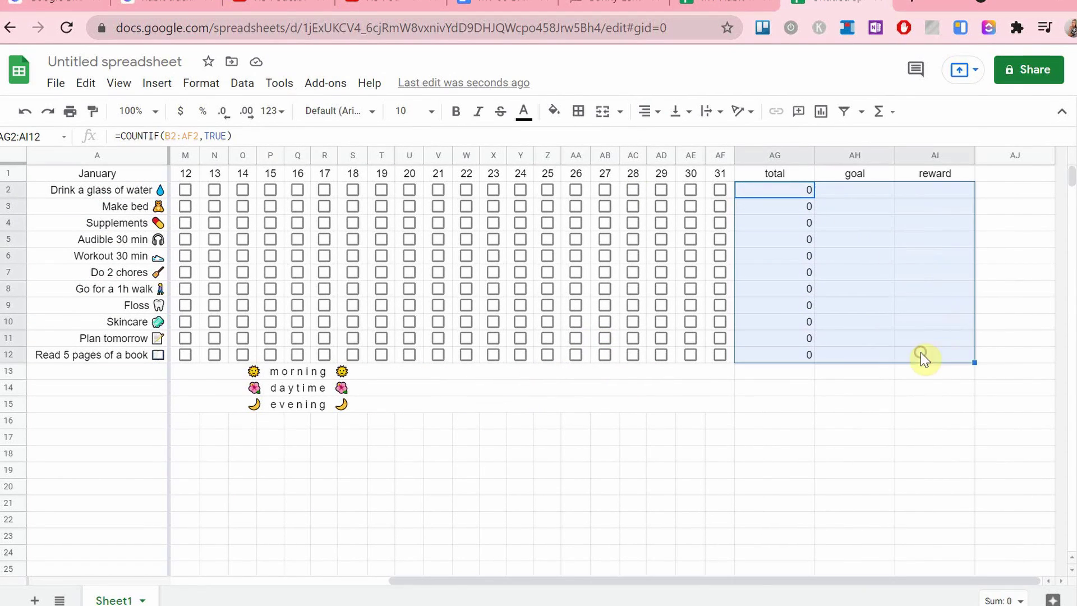
{"action": "left_click", "coordinate": [649, 111]}
{"action": "left_click", "coordinate": [665, 137]}
{"action": "left_click", "coordinate": [839, 359]}
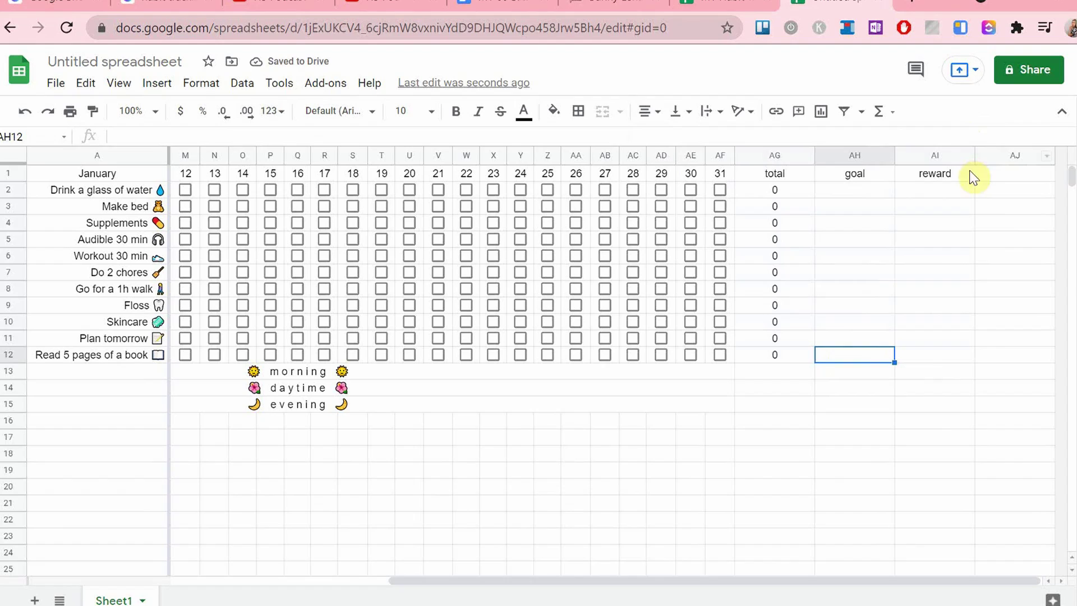
Narrow the total and goal columns and widen the reward column
{"action": "left_click_drag", "start_coordinate": [979, 154], "coordinate": [974, 151]}
{"action": "left_click", "coordinate": [775, 421]}
{"action": "left_click_drag", "start_coordinate": [815, 155], "coordinate": [791, 156]}
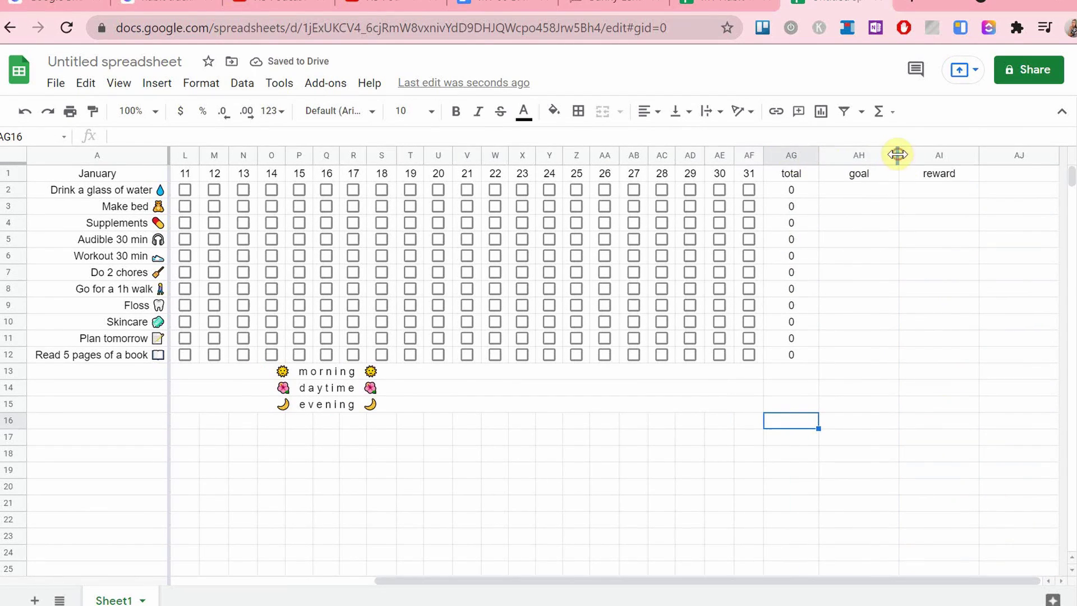
{"action": "left_click_drag", "start_coordinate": [895, 154], "coordinate": [873, 158]}
{"action": "left_click_drag", "start_coordinate": [979, 155], "coordinate": [1017, 155]}
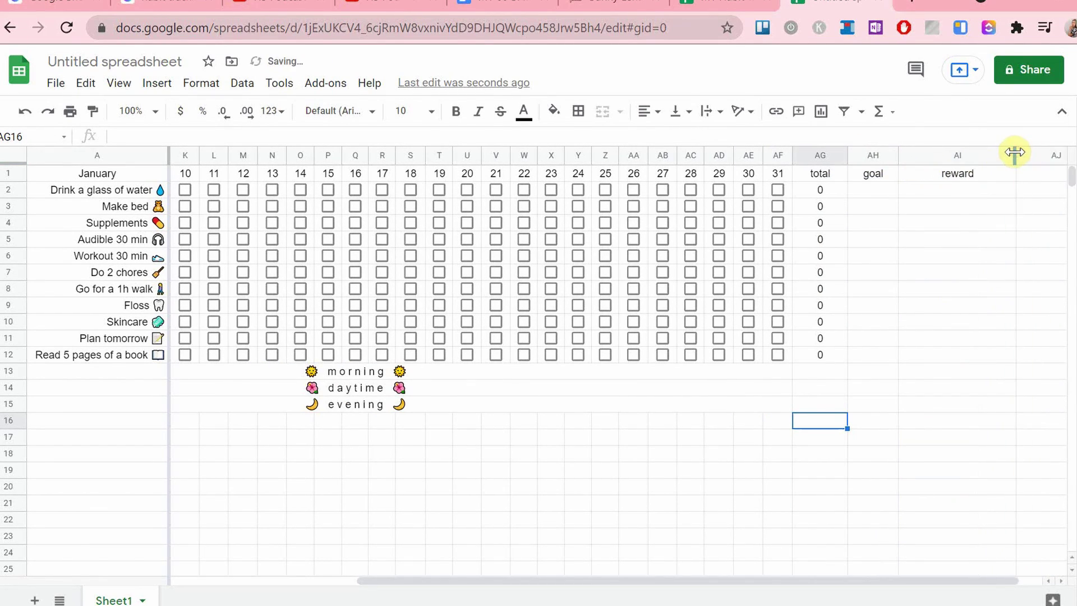
{"action": "left_click", "coordinate": [604, 413]}
{"action": "scroll", "coordinate": [604, 412], "scroll_direction": "left", "scroll_amount": 5}
Set the January title to Parisienne, size 18
{"action": "left_click", "coordinate": [97, 173]}
{"action": "left_click", "coordinate": [338, 111]}
{"action": "left_click", "coordinate": [354, 315]}
{"action": "left_click", "coordinate": [415, 111]}
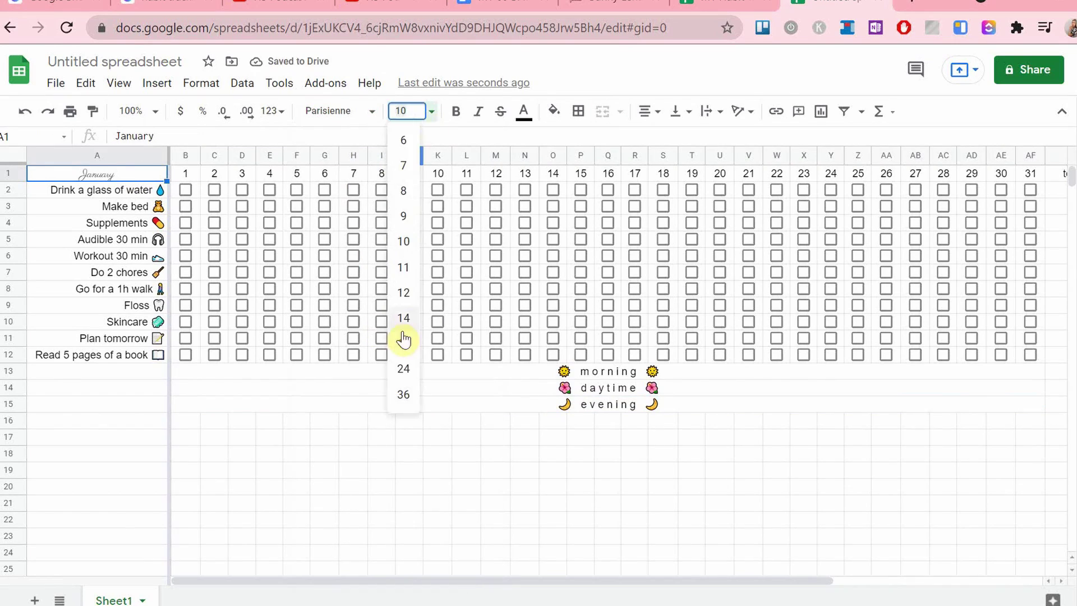
{"action": "left_click", "coordinate": [404, 341]}
{"action": "left_click", "coordinate": [496, 463]}
Make the total, goal and reward headers bold Parisienne, and bold the day numbers
{"action": "scroll", "coordinate": [656, 289], "scroll_direction": "right", "scroll_amount": 10}
{"action": "left_click_drag", "start_coordinate": [762, 180], "coordinate": [900, 179]}
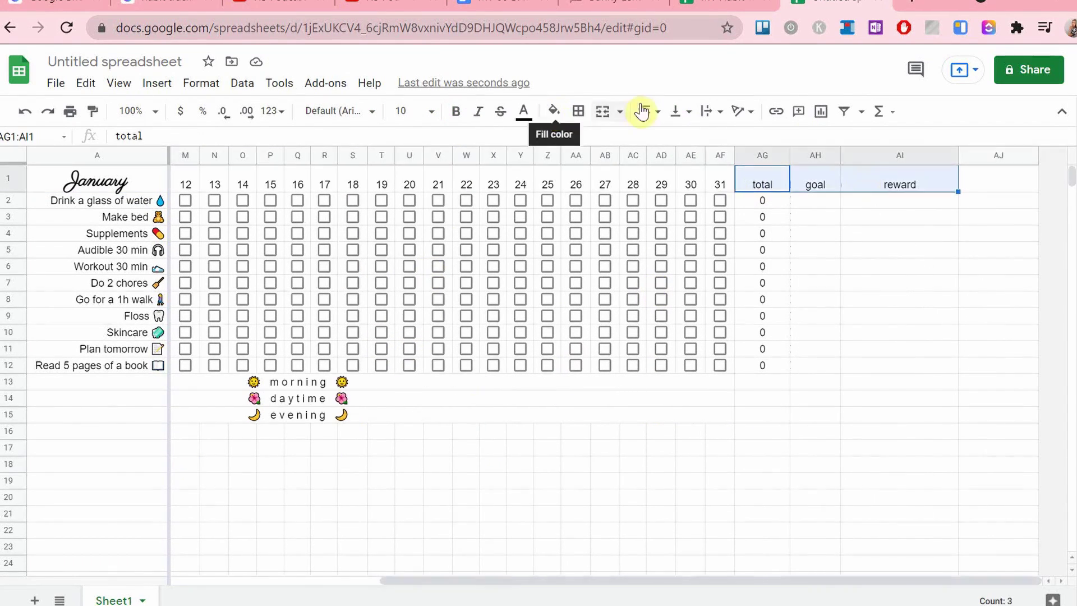
{"action": "left_click", "coordinate": [339, 111]}
{"action": "left_click", "coordinate": [354, 314]}
{"action": "left_click", "coordinate": [455, 111]}
{"action": "scroll", "coordinate": [829, 313], "scroll_direction": "left", "scroll_amount": 5}
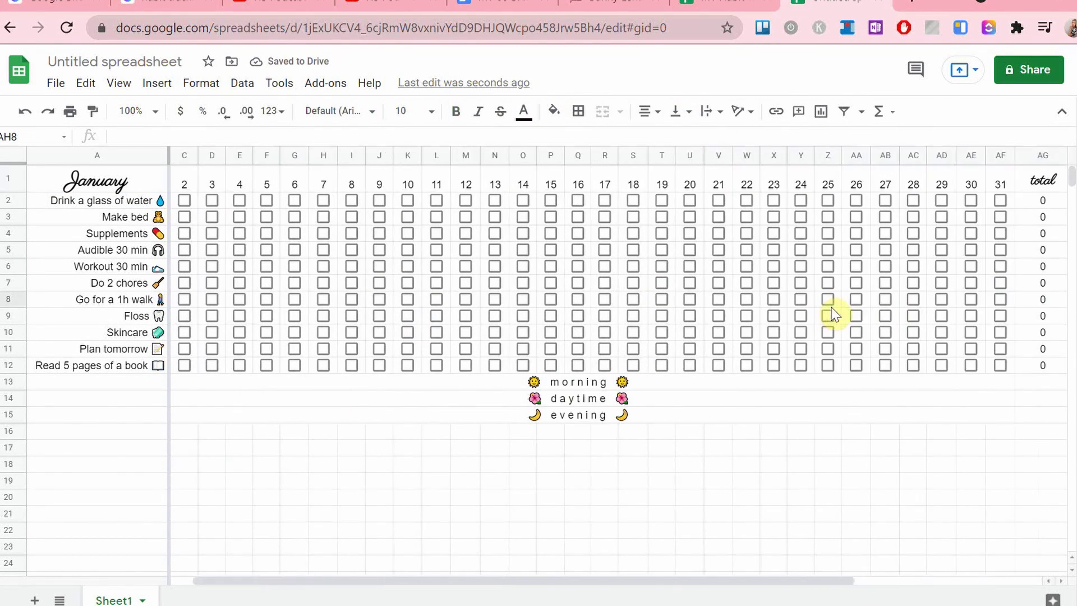
{"action": "left_click_drag", "start_coordinate": [184, 180], "coordinate": [1009, 190]}
{"action": "left_click", "coordinate": [451, 112]}
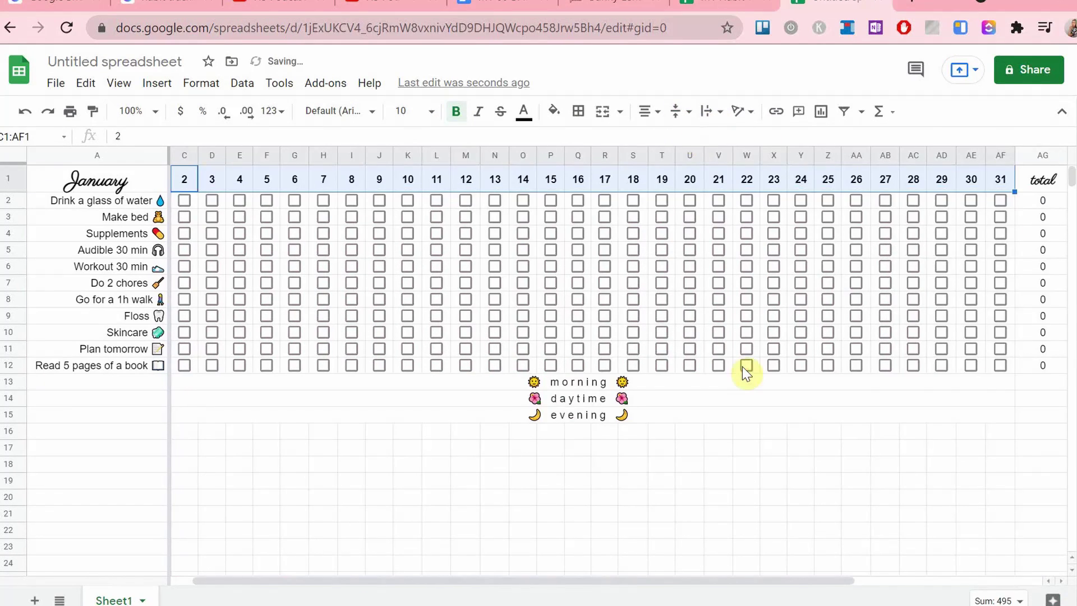
Tick the reading habit checkbox for day 22
{"action": "left_click", "coordinate": [747, 365]}
{"action": "scroll", "coordinate": [747, 372], "scroll_direction": "right", "scroll_amount": 4}
{"action": "left_click", "coordinate": [892, 418]}
{"action": "scroll", "coordinate": [892, 418], "scroll_direction": "left", "scroll_amount": 4}
Select the merged label rows, then the habit grid for formatting
{"action": "left_click", "coordinate": [209, 387]}
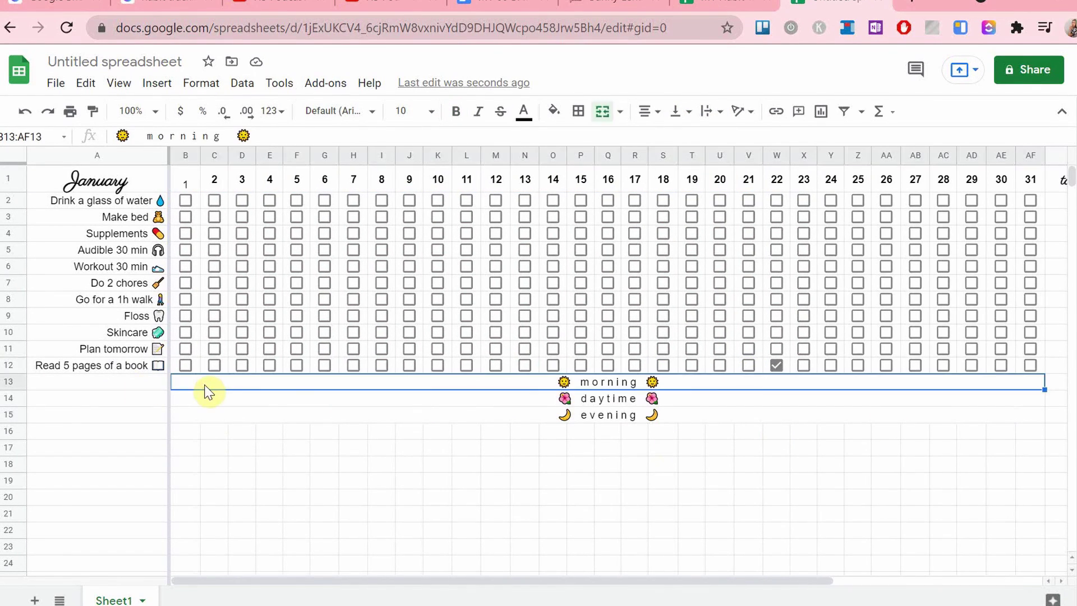
{"action": "left_click", "coordinate": [269, 465]}
{"action": "left_click_drag", "start_coordinate": [185, 185], "coordinate": [447, 192]}
{"action": "scroll", "coordinate": [447, 281], "scroll_direction": "right", "scroll_amount": 4}
{"action": "left_click", "coordinate": [464, 404]}
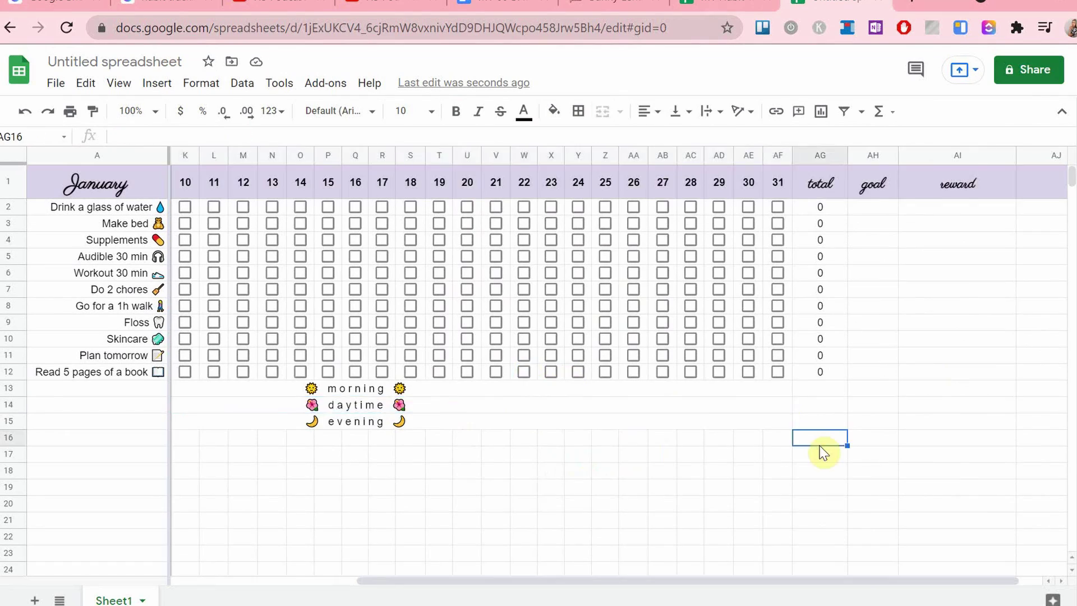
{"action": "scroll", "coordinate": [819, 446], "scroll_direction": "right", "scroll_amount": 1}
{"action": "scroll", "coordinate": [819, 446], "scroll_direction": "left", "scroll_amount": 3}
{"action": "left_click_drag", "start_coordinate": [599, 388], "coordinate": [598, 405]}
{"action": "left_click", "coordinate": [577, 421]}
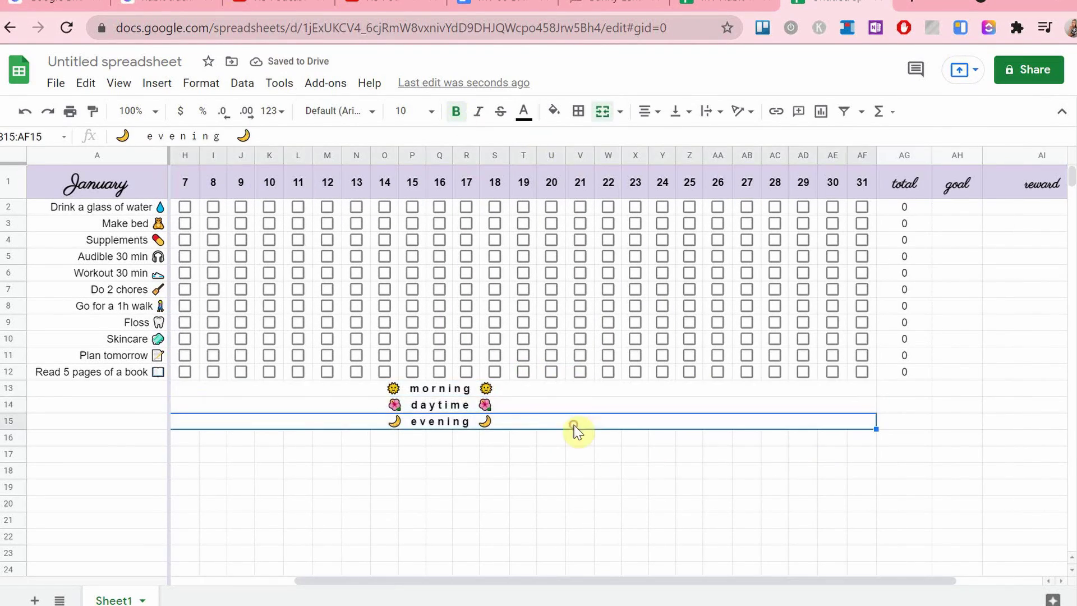
{"action": "scroll", "coordinate": [577, 428], "scroll_direction": "left", "scroll_amount": 4}
{"action": "left_click_drag", "start_coordinate": [53, 212], "coordinate": [822, 373]}
Fill the habit grid light pink and colour its checkboxes dark pink
{"action": "left_click", "coordinate": [554, 111]}
{"action": "left_click", "coordinate": [662, 280]}
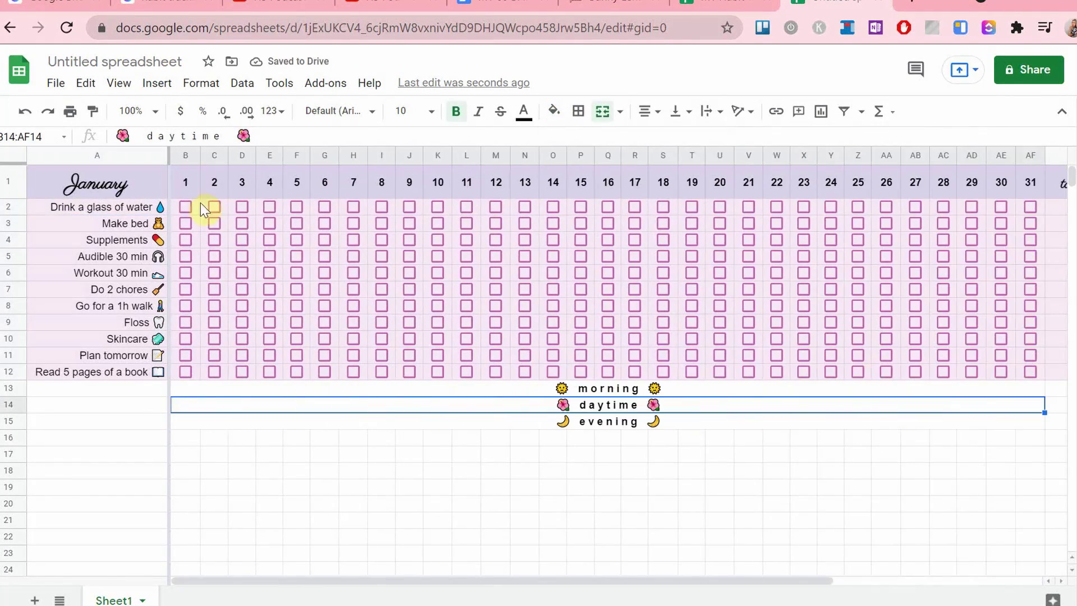
{"action": "left_click_drag", "start_coordinate": [194, 205], "coordinate": [1030, 372]}
{"action": "key", "text": "space"}
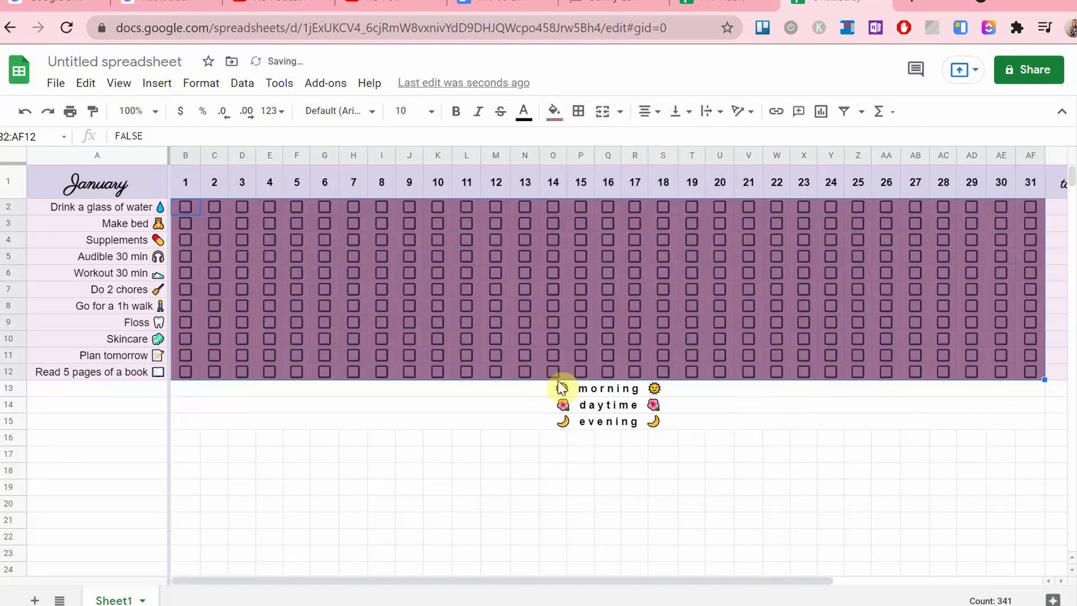
{"action": "key", "text": "space"}
{"action": "left_click", "coordinate": [501, 407]}
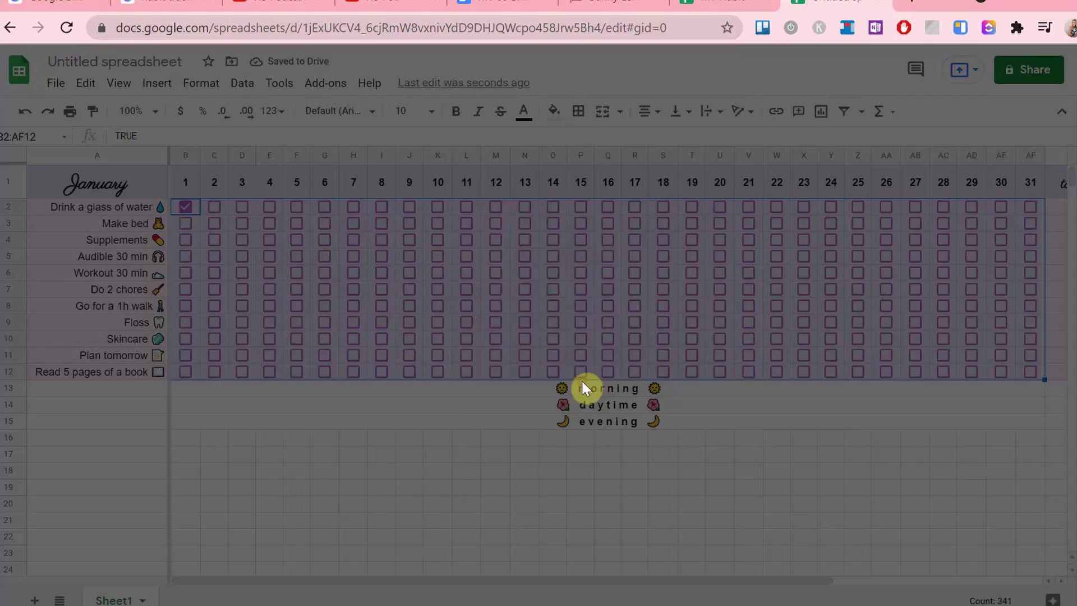
{"action": "left_click", "coordinate": [624, 447]}
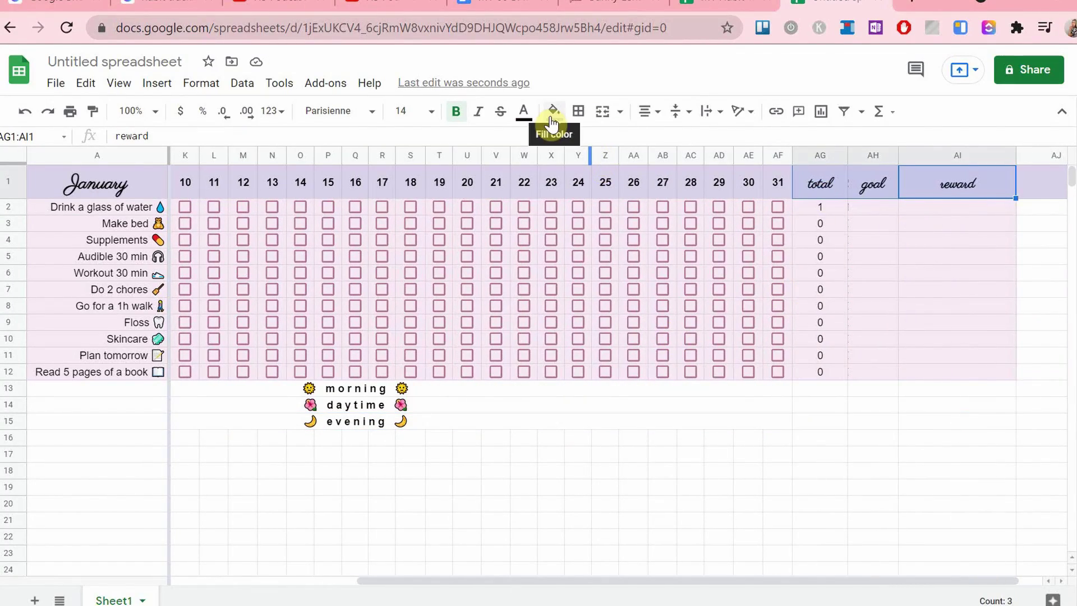
Make the habit names in A2:A12 bold
{"action": "left_click", "coordinate": [553, 115]}
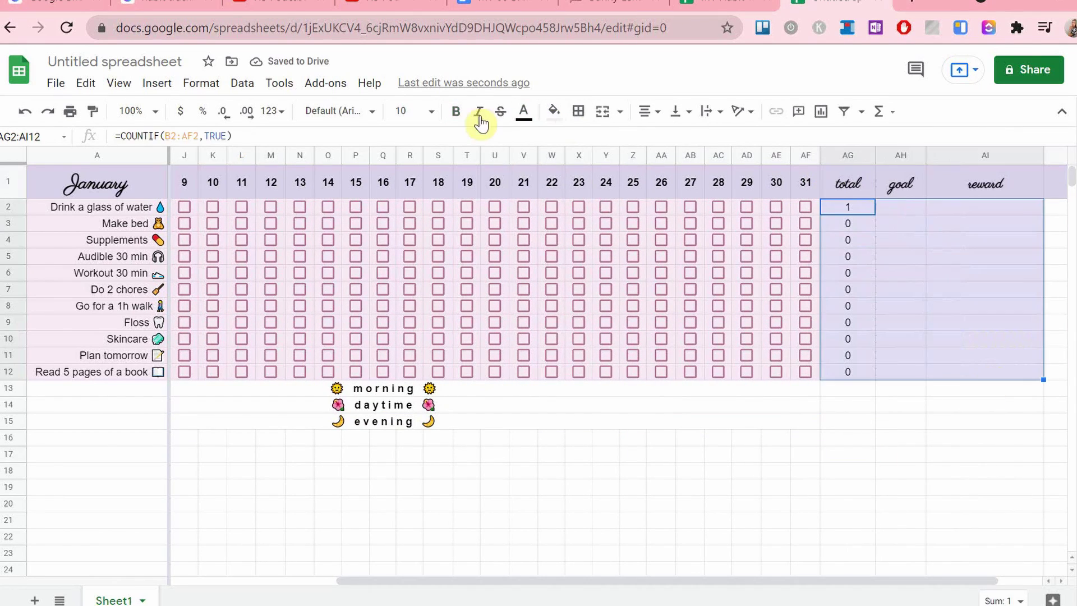
{"action": "left_click", "coordinate": [523, 111]}
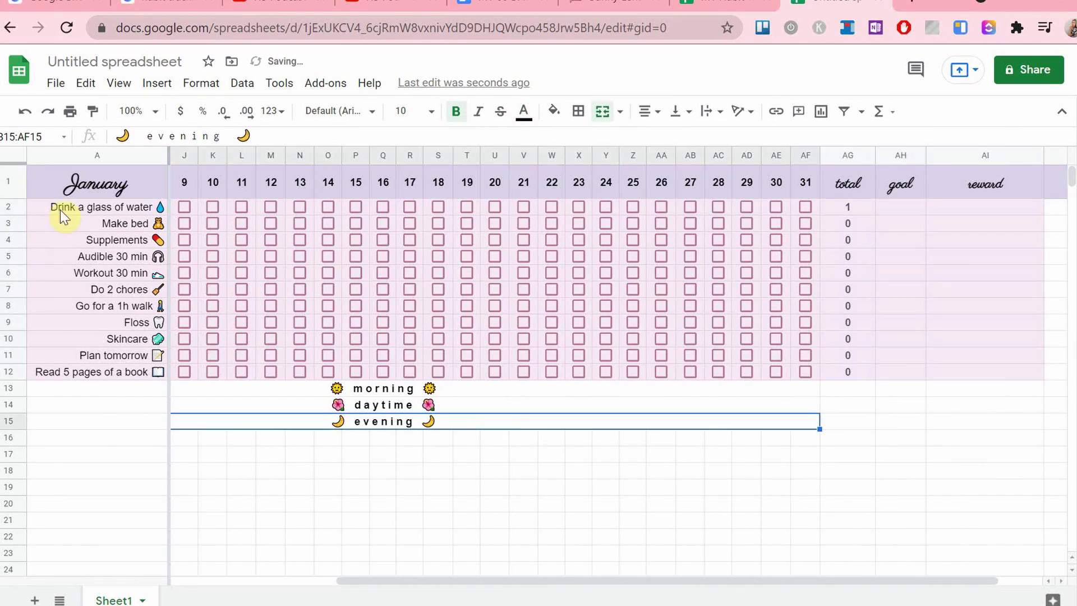
{"action": "left_click_drag", "start_coordinate": [60, 207], "coordinate": [84, 372]}
{"action": "left_click", "coordinate": [457, 113]}
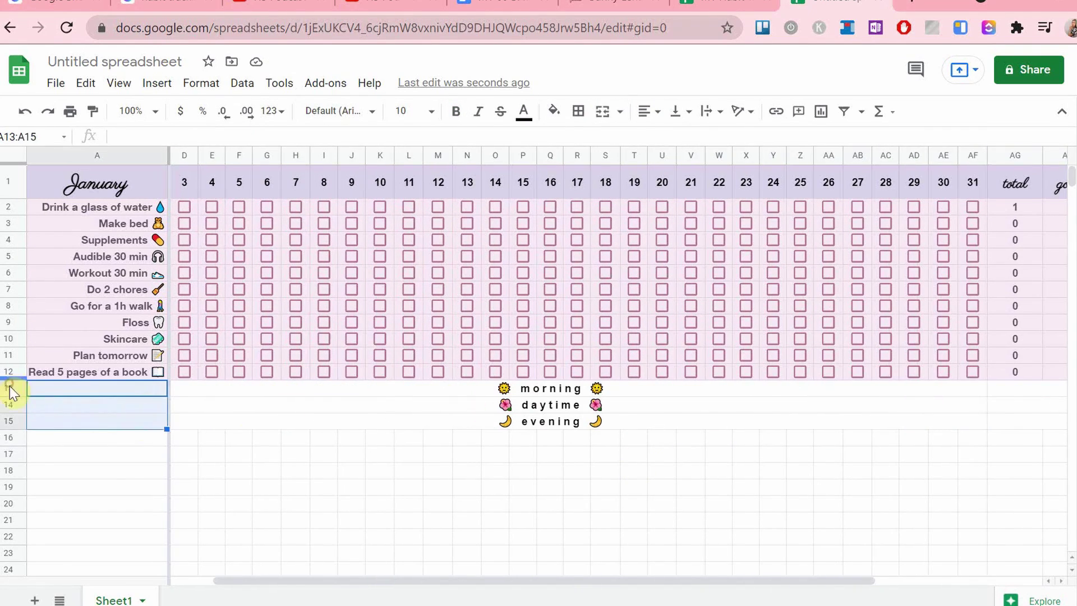
Fill the morning, daytime and evening rows pink and move them to rows 2, 7 and 11
{"action": "left_click_drag", "start_coordinate": [11, 391], "coordinate": [9, 207]}
{"action": "left_click", "coordinate": [553, 110]}
{"action": "left_click", "coordinate": [711, 203]}
{"action": "left_click_drag", "start_coordinate": [9, 405], "coordinate": [9, 355]}
{"action": "left_click", "coordinate": [10, 421]}
Bring up the context menu for column AJ
{"action": "left_click", "coordinate": [213, 554]}
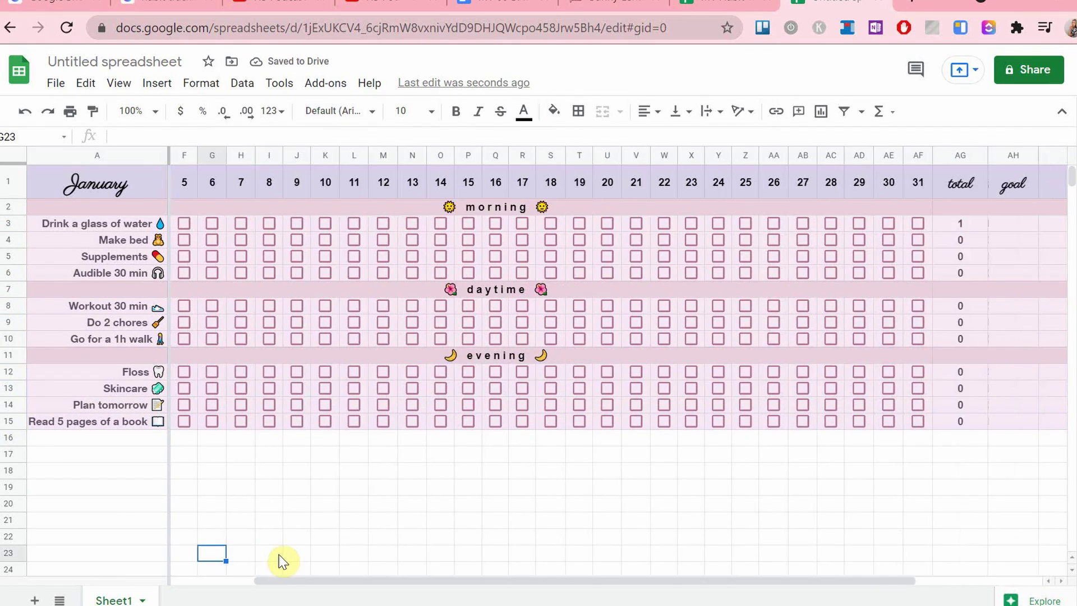
{"action": "scroll", "coordinate": [608, 368], "scroll_direction": "right", "scroll_amount": 5}
{"action": "right_click", "coordinate": [976, 156]}
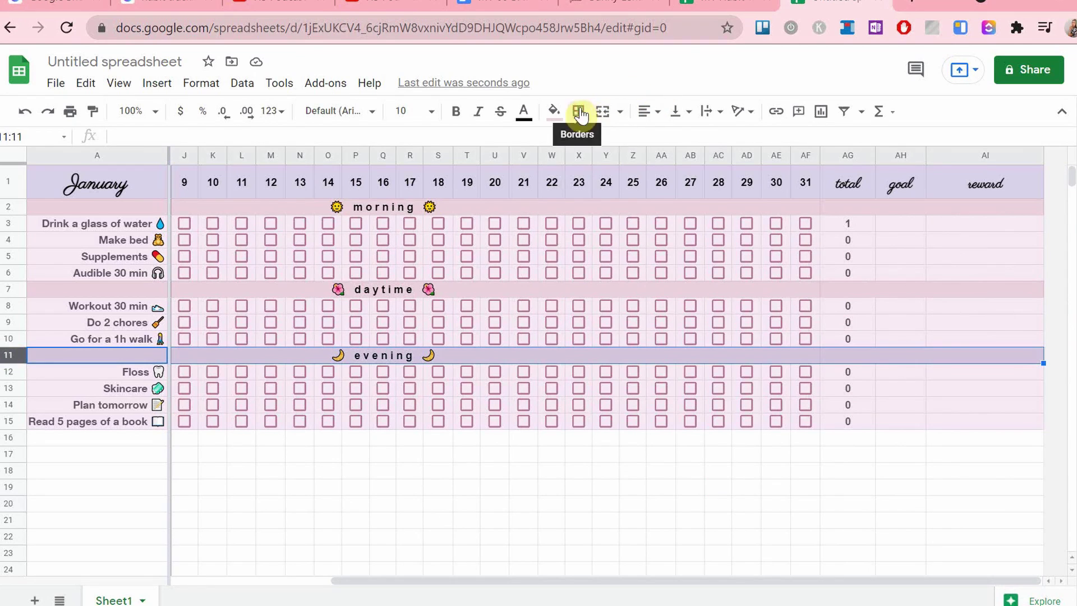
Outline the evening, daytime and morning divider rows with borders
{"action": "left_click", "coordinate": [577, 111]}
{"action": "left_click", "coordinate": [664, 142]}
{"action": "left_click", "coordinate": [579, 110]}
{"action": "left_click", "coordinate": [664, 142]}
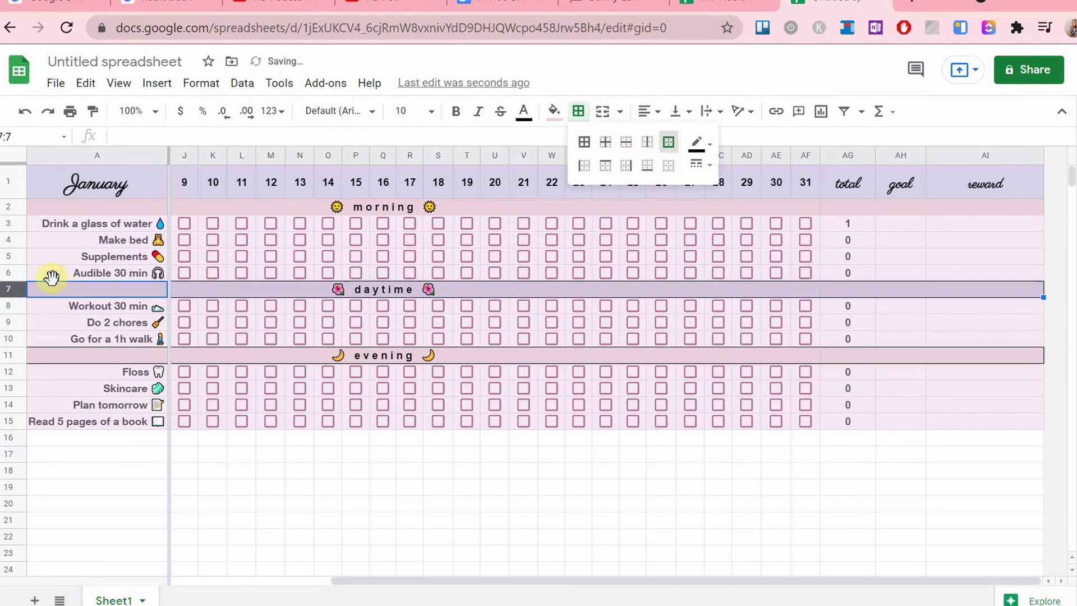
{"action": "left_click", "coordinate": [8, 206]}
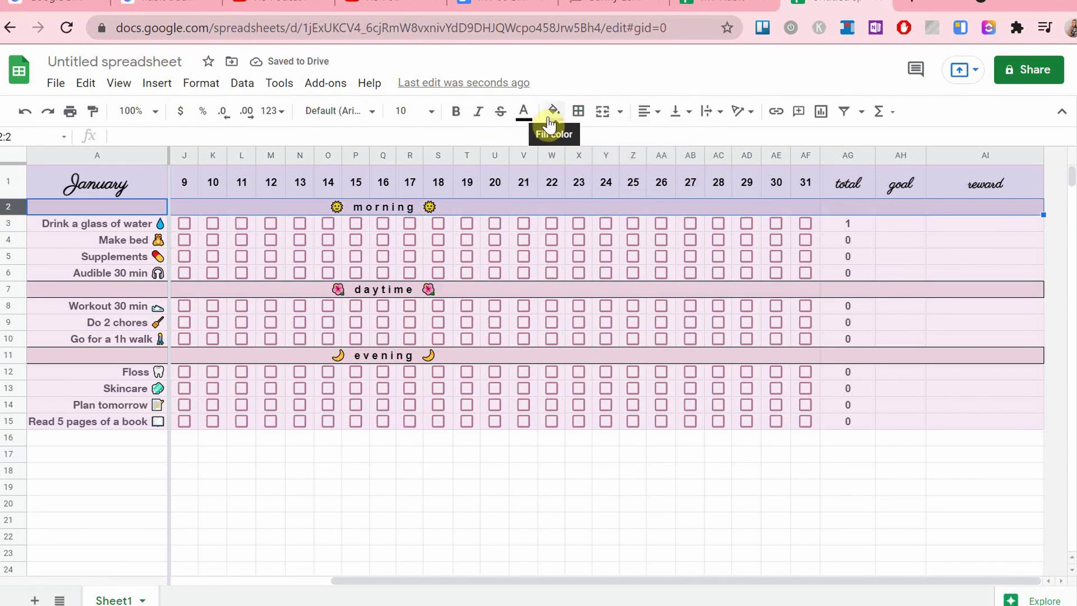
{"action": "left_click", "coordinate": [578, 111]}
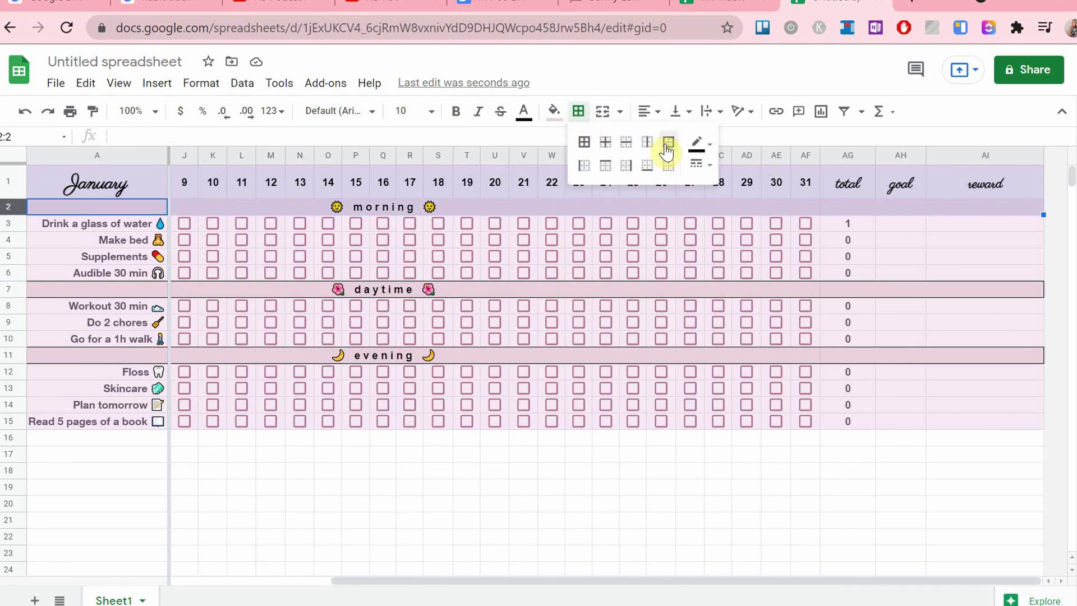
{"action": "left_click", "coordinate": [665, 144]}
{"action": "left_click", "coordinate": [327, 504]}
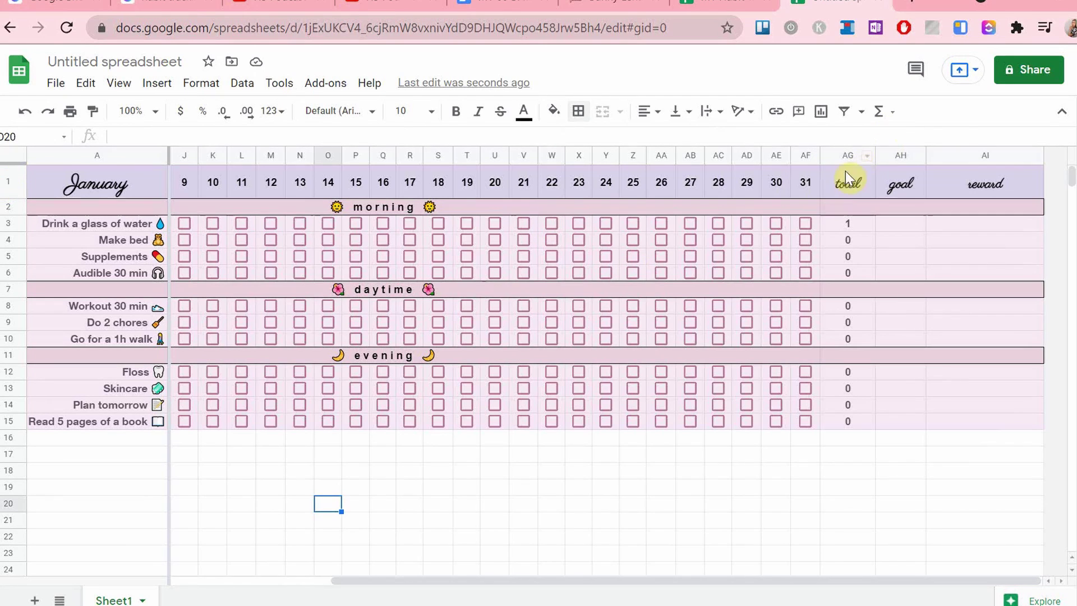
Frame the whole tracker A1:AI15 with an outer border and a bottom border under row 15
{"action": "left_click_drag", "start_coordinate": [836, 183], "coordinate": [982, 372]}
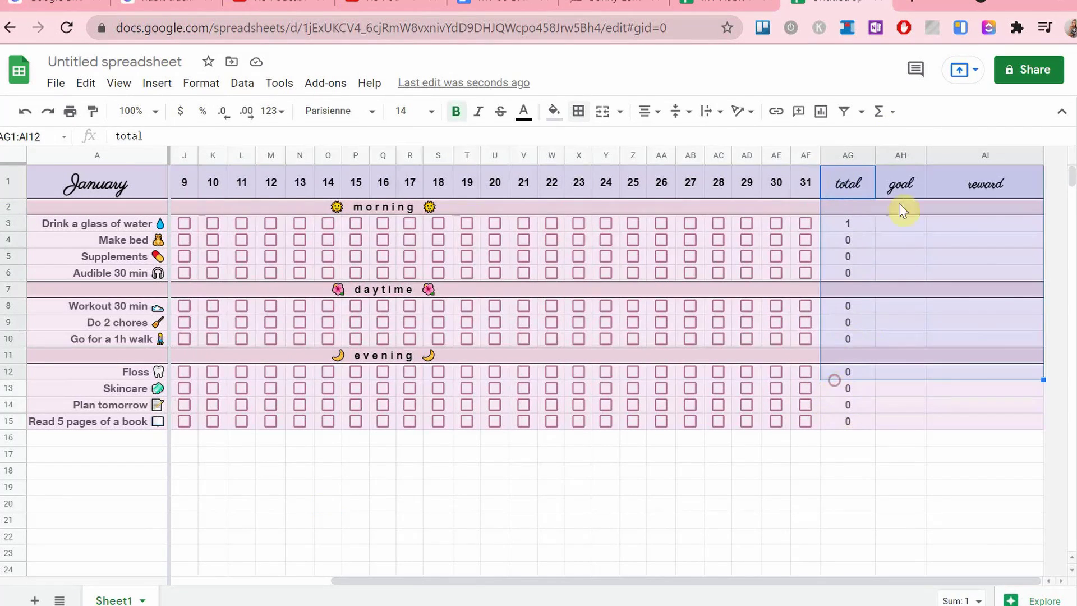
{"action": "left_click", "coordinate": [930, 415]}
{"action": "left_click_drag", "start_coordinate": [824, 186], "coordinate": [839, 338]}
{"action": "left_click", "coordinate": [887, 422]}
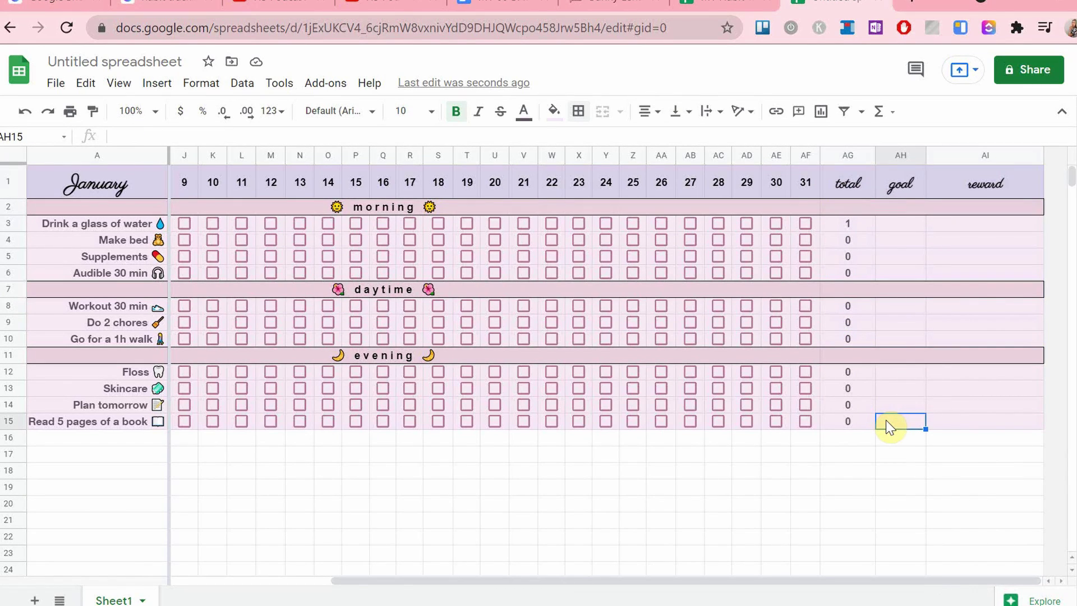
{"action": "left_click_drag", "start_coordinate": [1015, 419], "coordinate": [1010, 405]}
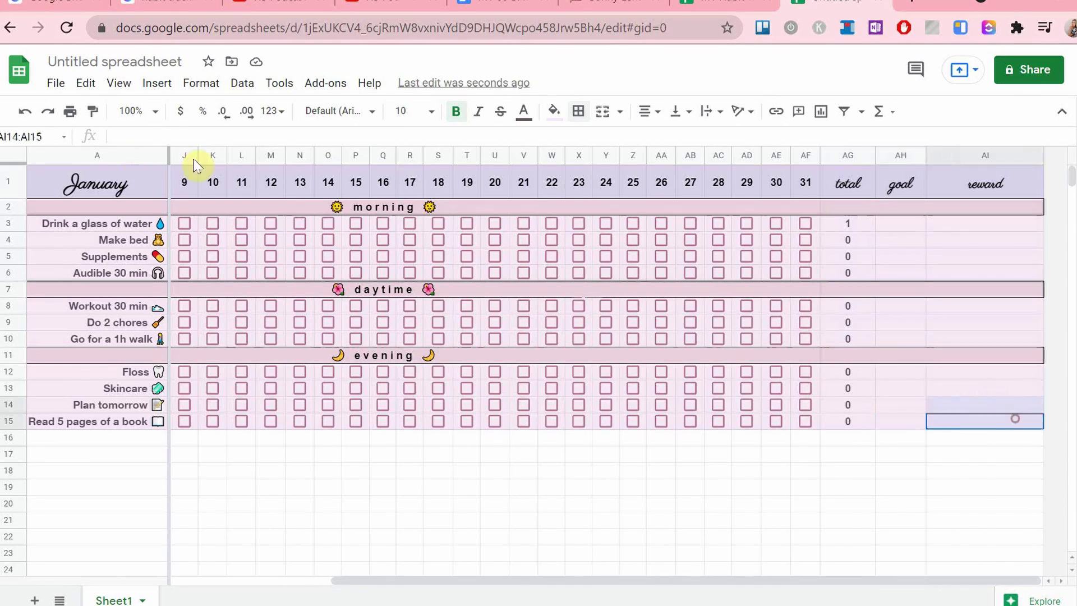
{"action": "left_click", "coordinate": [53, 189], "text": "shift"}
{"action": "left_click", "coordinate": [573, 128]}
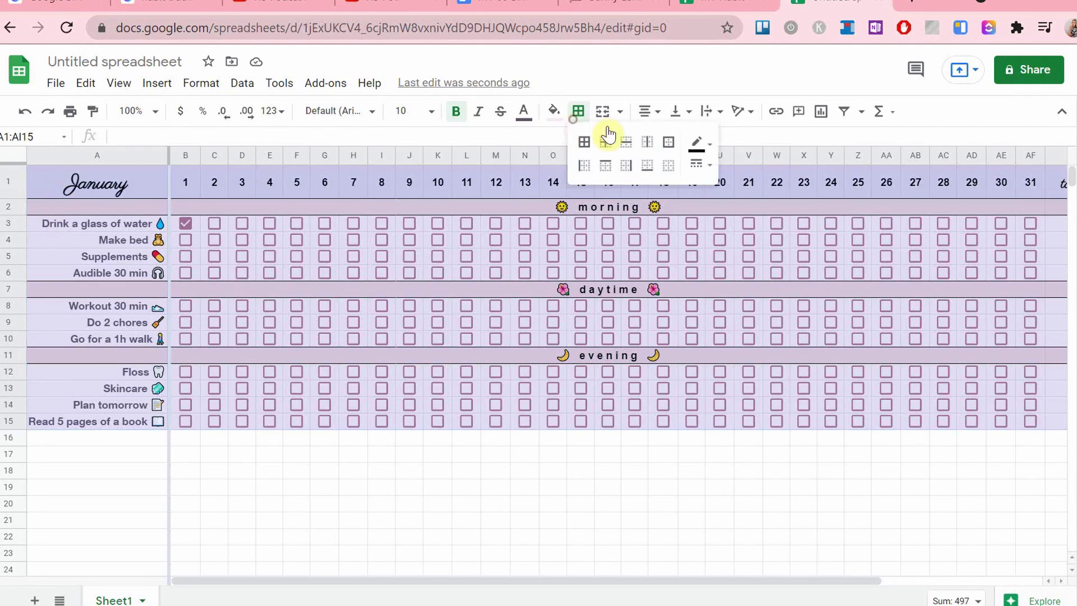
{"action": "left_click", "coordinate": [666, 145]}
{"action": "left_click", "coordinate": [666, 456]}
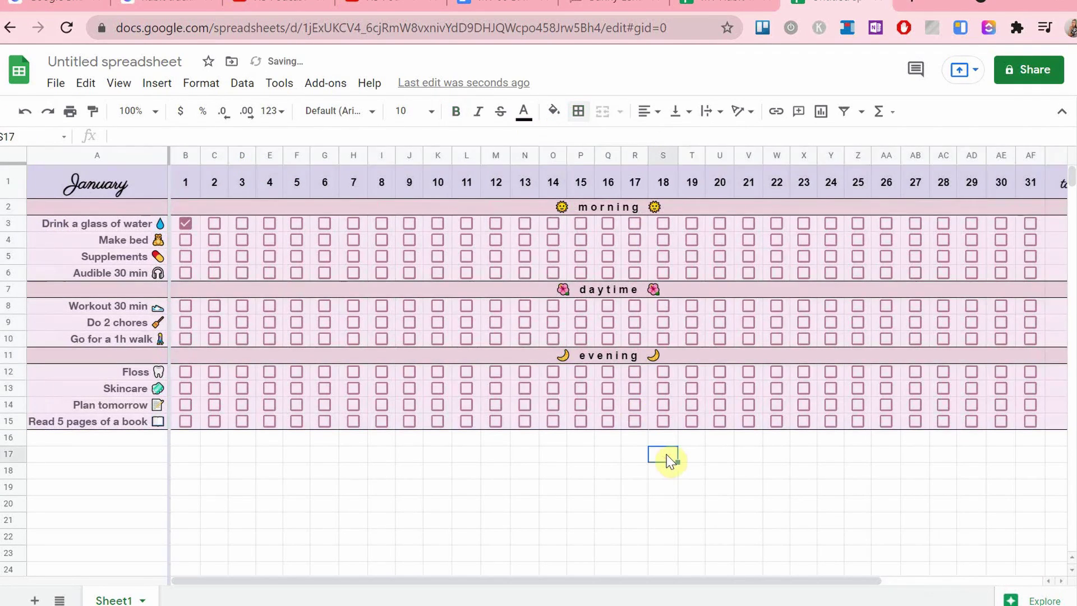
{"action": "scroll", "coordinate": [671, 461], "scroll_direction": "right", "scroll_amount": 5}
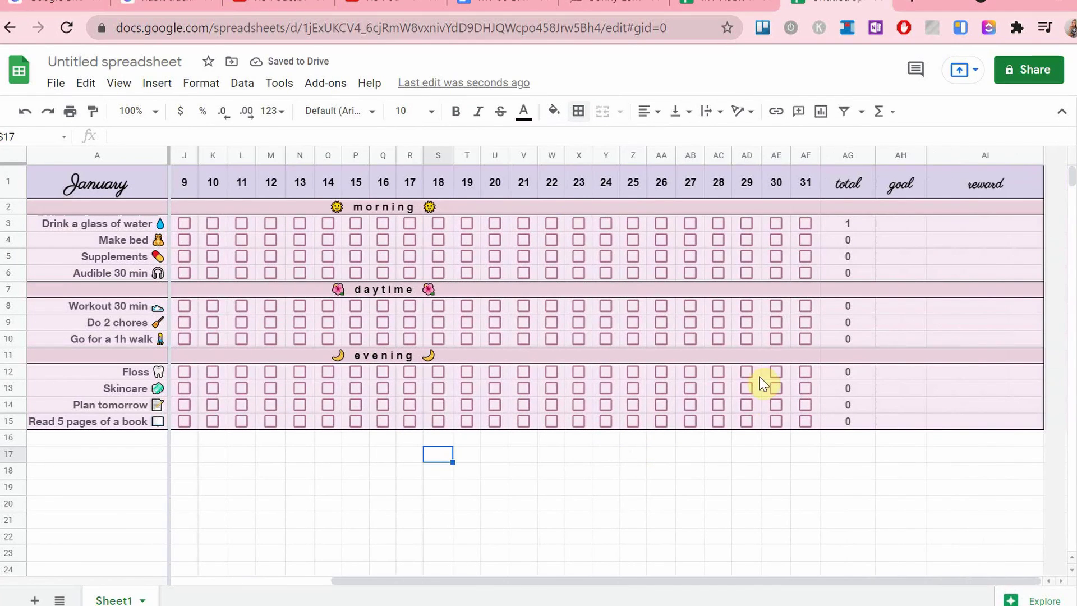
{"action": "scroll", "coordinate": [764, 384], "scroll_direction": "left", "scroll_amount": 5}
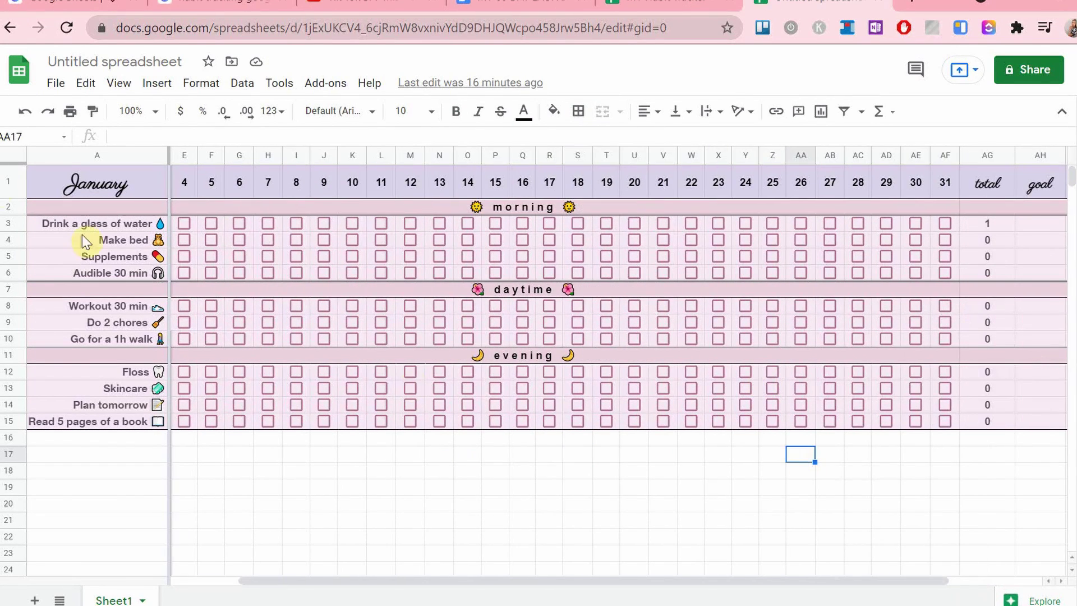
Copy January's rows 1–15 and paste them at A16 as the February block
{"action": "left_click_drag", "start_coordinate": [11, 182], "coordinate": [19, 421]}
{"action": "key", "text": "ctrl+c"}
{"action": "left_click", "coordinate": [48, 444]}
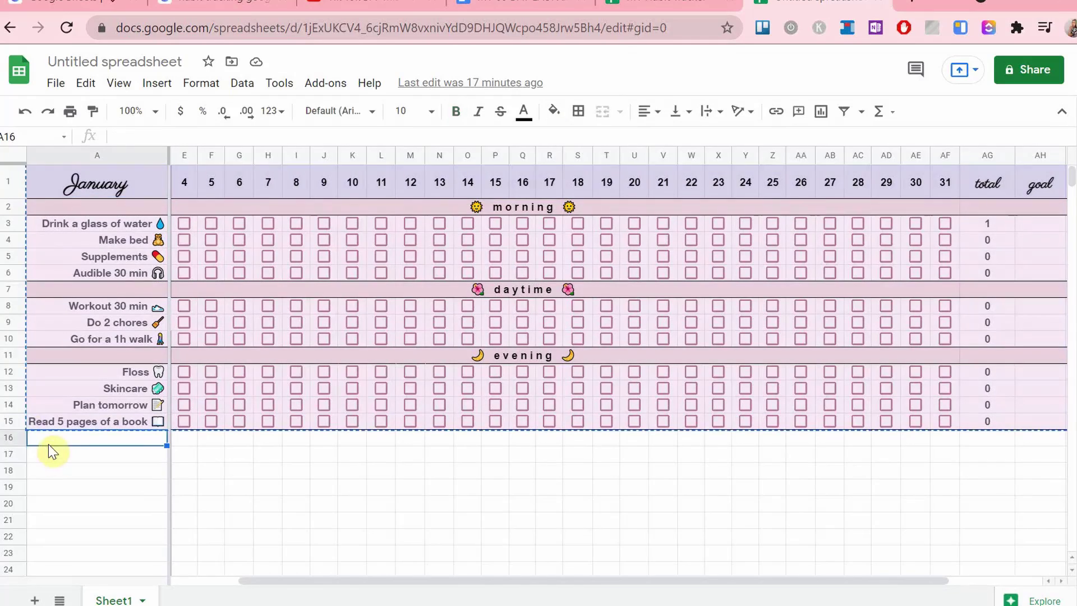
{"action": "key", "text": "ctrl+v"}
{"action": "type", "text": "Fe"}
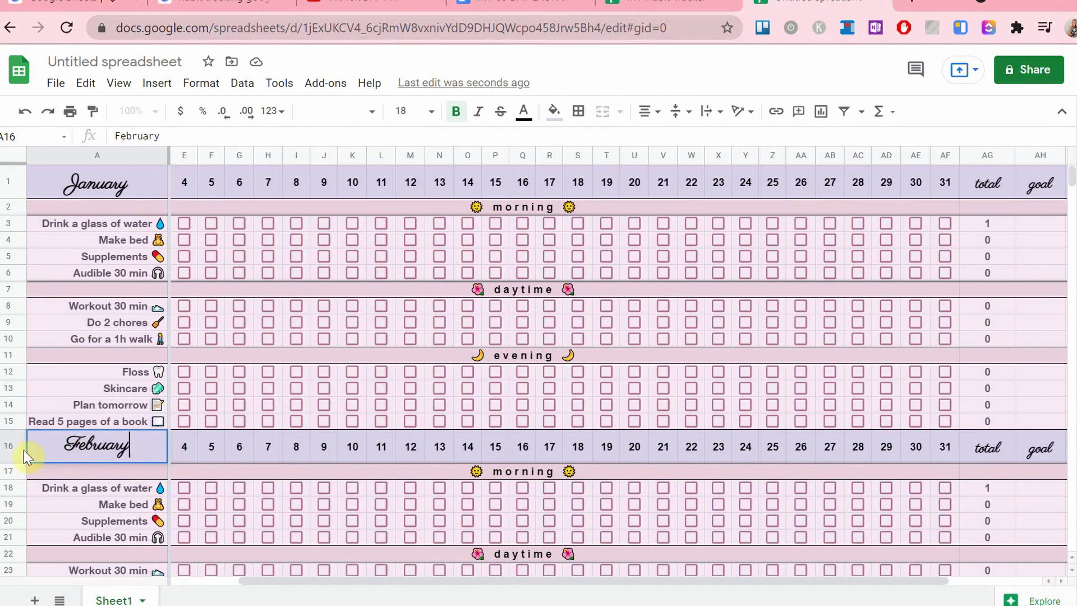
{"action": "left_click", "coordinate": [1041, 527]}
{"action": "scroll", "coordinate": [1043, 522], "scroll_direction": "down", "scroll_amount": 4}
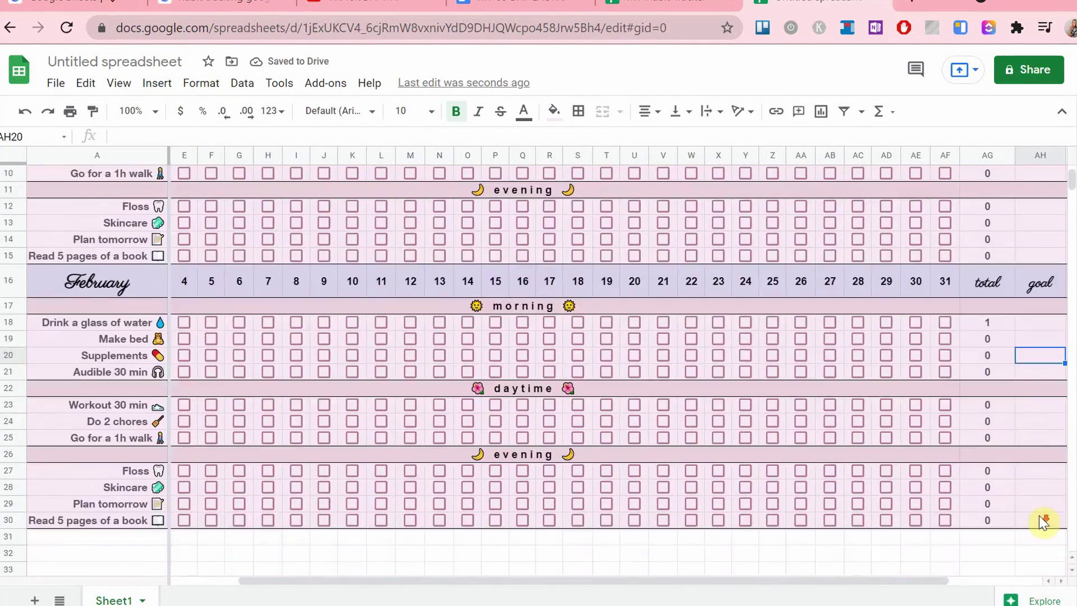
Paste another copy of the block at A31 and label it March
{"action": "left_click", "coordinate": [132, 471]}
{"action": "key", "text": "ctrl+v"}
{"action": "type", "text": "M"}
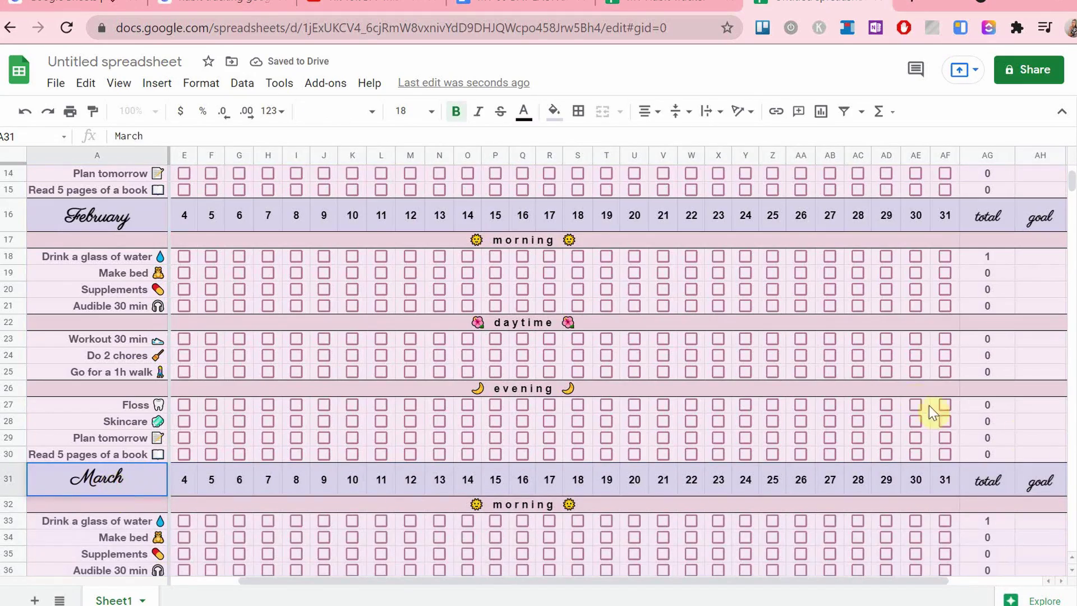
{"action": "type", "text": "arch"}
{"action": "scroll", "coordinate": [965, 270], "scroll_direction": "up", "scroll_amount": 1}
{"action": "scroll", "coordinate": [998, 392], "scroll_direction": "down", "scroll_amount": 3}
{"action": "scroll", "coordinate": [987, 227], "scroll_direction": "up", "scroll_amount": 2}
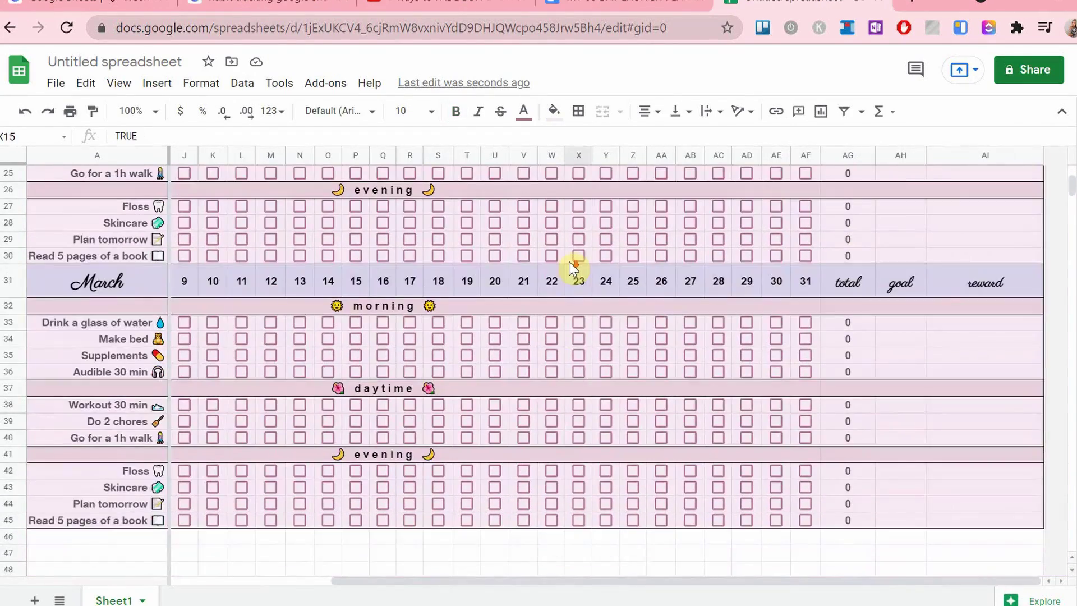
{"action": "scroll", "coordinate": [569, 262], "scroll_direction": "up", "scroll_amount": 6}
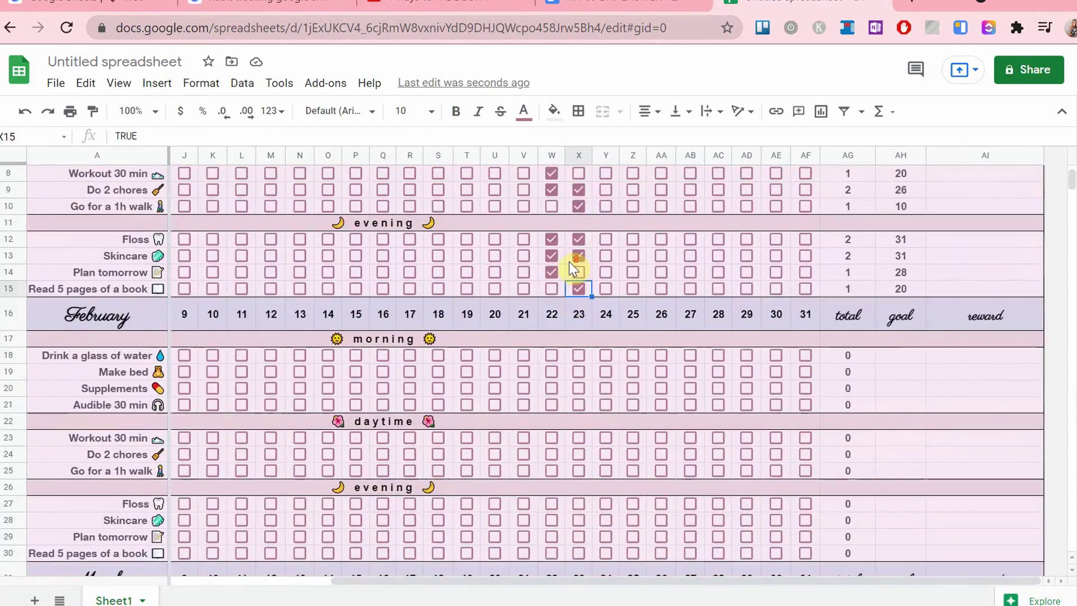
{"action": "scroll", "coordinate": [569, 261], "scroll_direction": "up", "scroll_amount": 3}
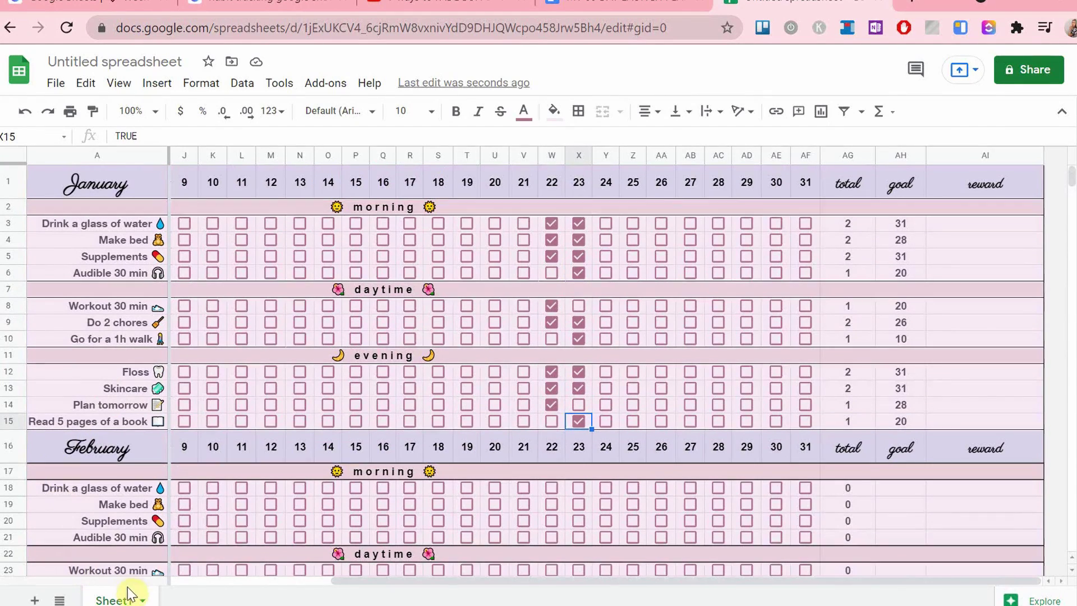
Rename Sheet1 to Q1
{"action": "left_click", "coordinate": [143, 599]}
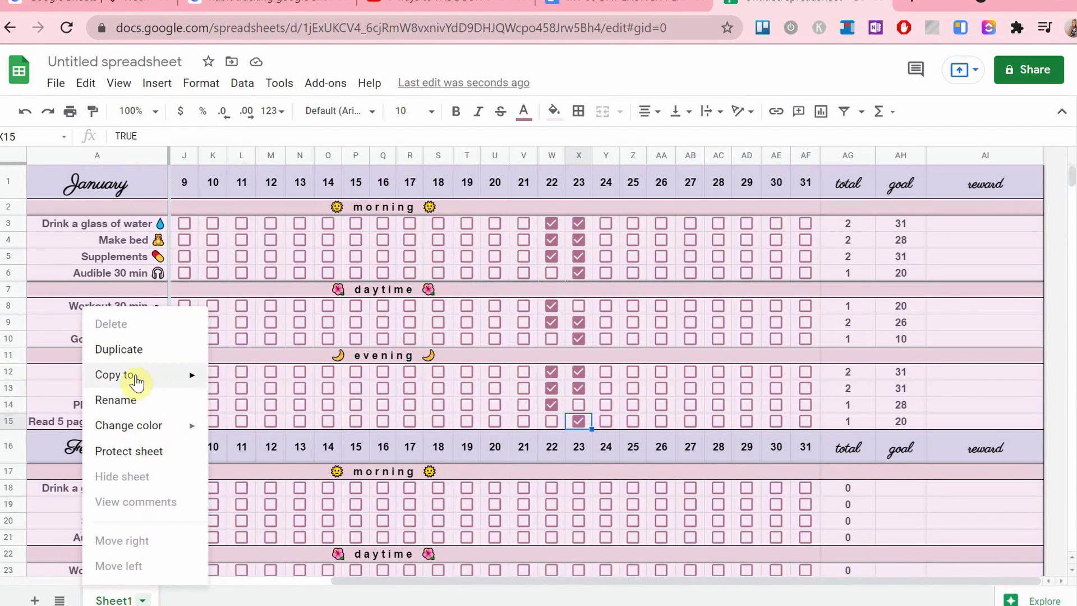
{"action": "mouse_move", "coordinate": [136, 380]}
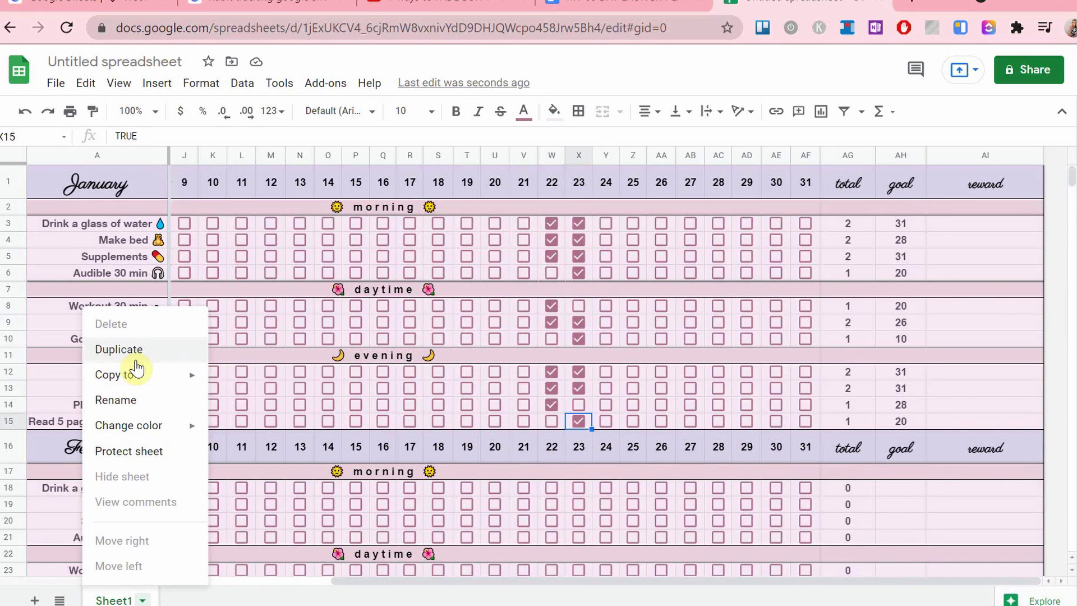
{"action": "left_click", "coordinate": [1019, 397]}
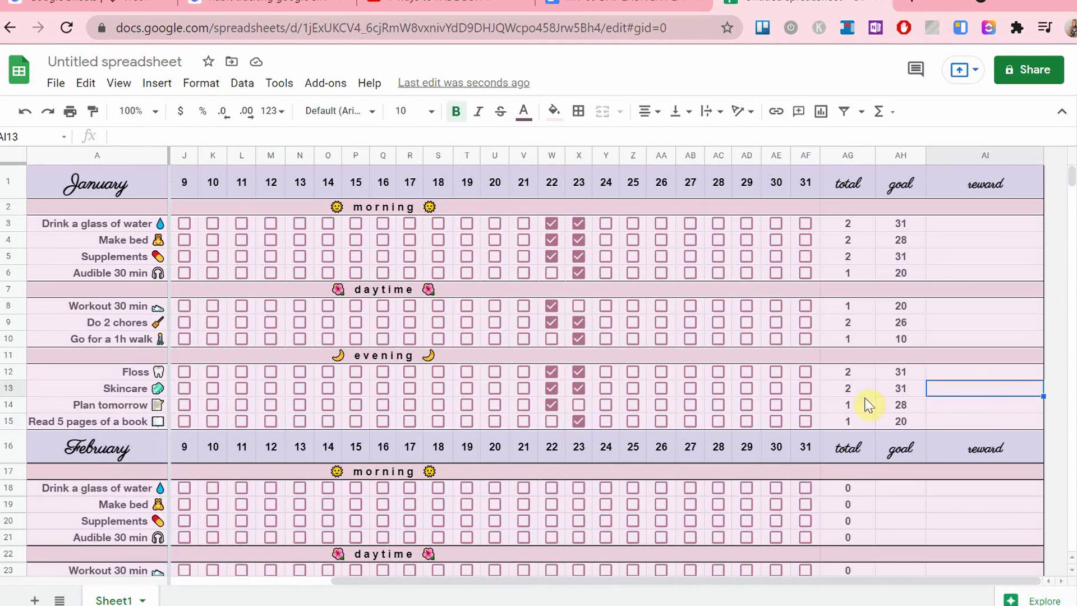
{"action": "right_click", "coordinate": [137, 598]}
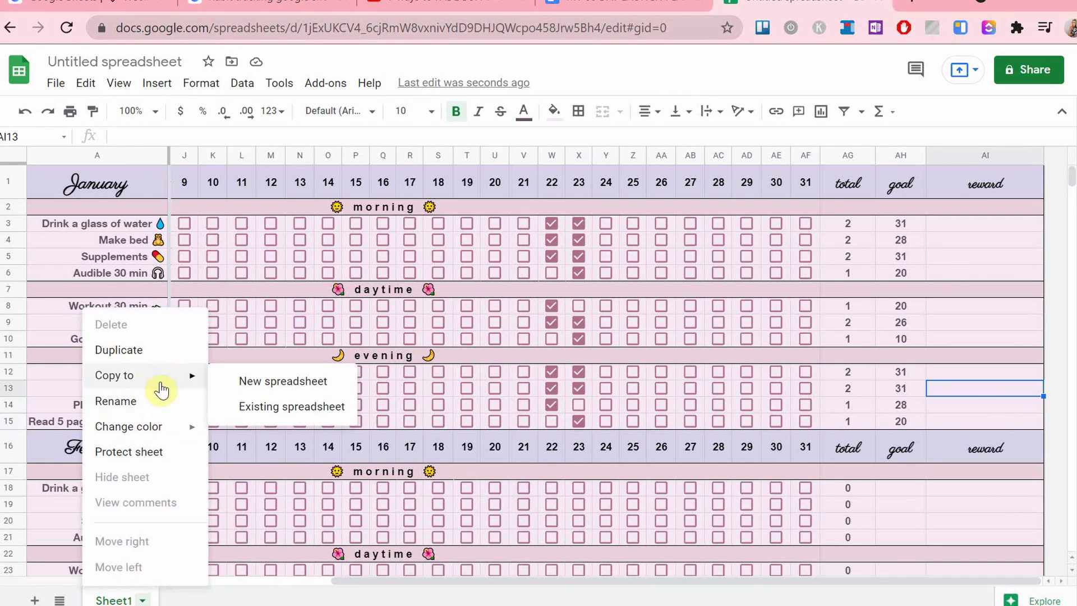
{"action": "left_click", "coordinate": [166, 402]}
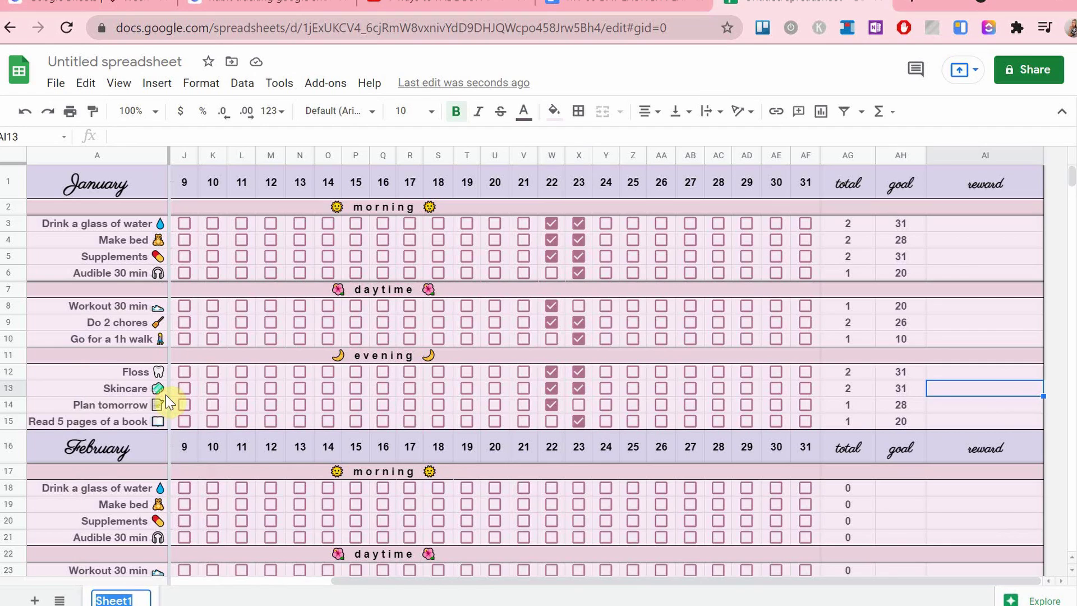
{"action": "type", "text": "Q"}
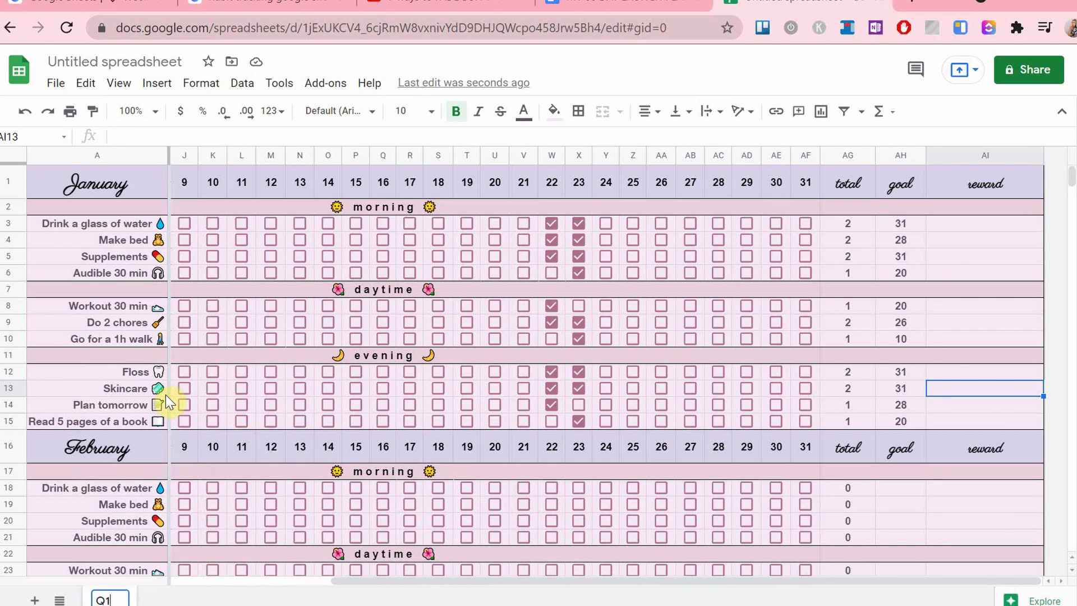
{"action": "type", "text": "1"}
{"action": "key", "text": "Return"}
Add a second sheet, Q2, beside Q1 and return to Q1
{"action": "scroll", "coordinate": [267, 394], "scroll_direction": "down", "scroll_amount": 2}
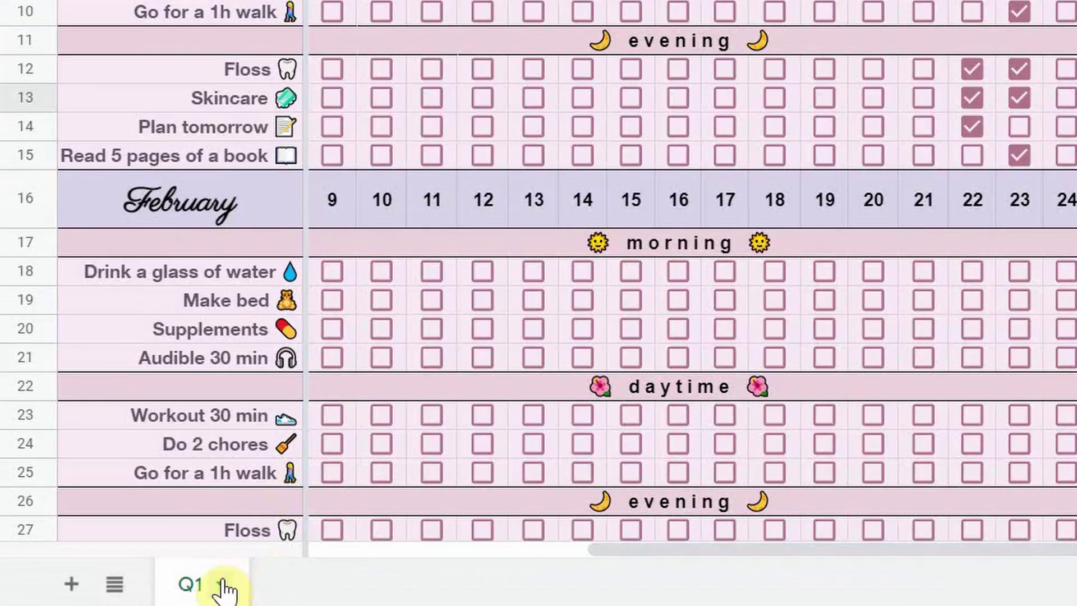
{"action": "left_click", "coordinate": [120, 599]}
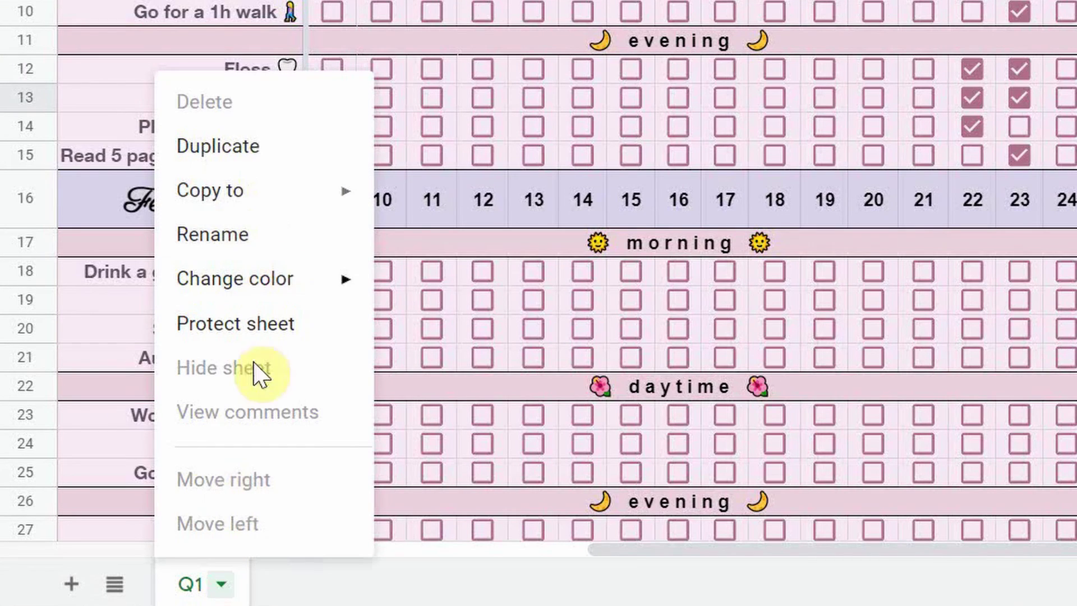
{"action": "left_click", "coordinate": [79, 584]}
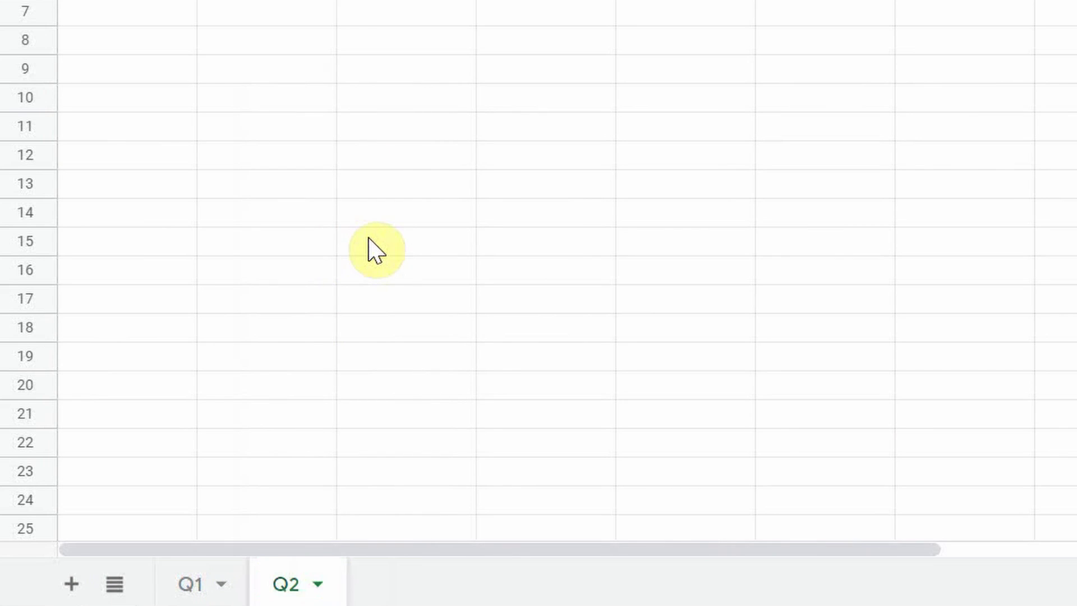
{"action": "left_click", "coordinate": [212, 588]}
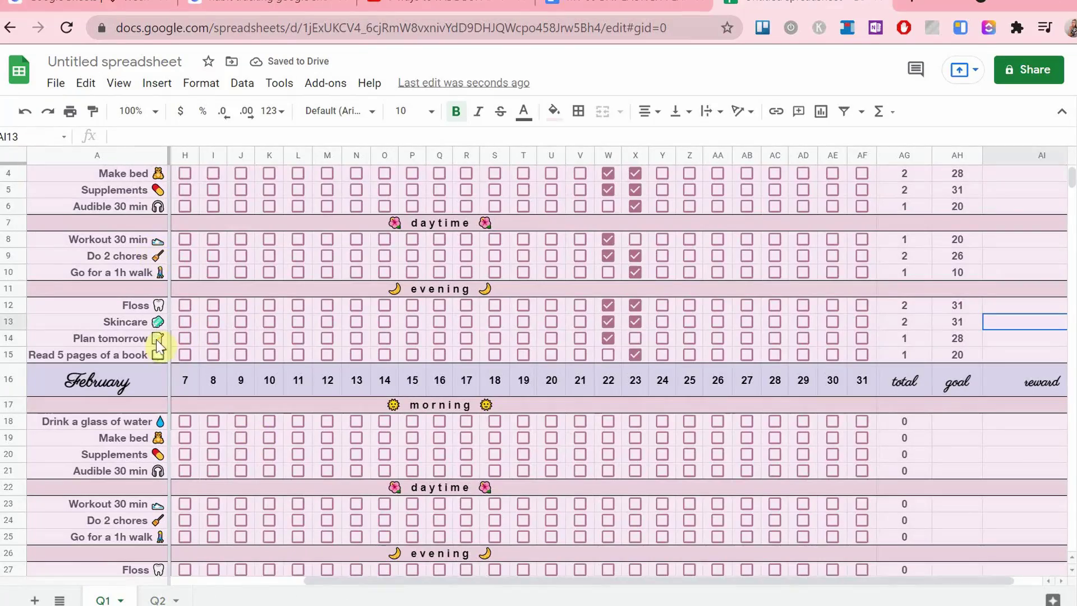
Paste the COUNTIF total formula into February's AG18 and select totals AG18:AG21
{"action": "scroll", "coordinate": [174, 413], "scroll_direction": "down", "scroll_amount": 6}
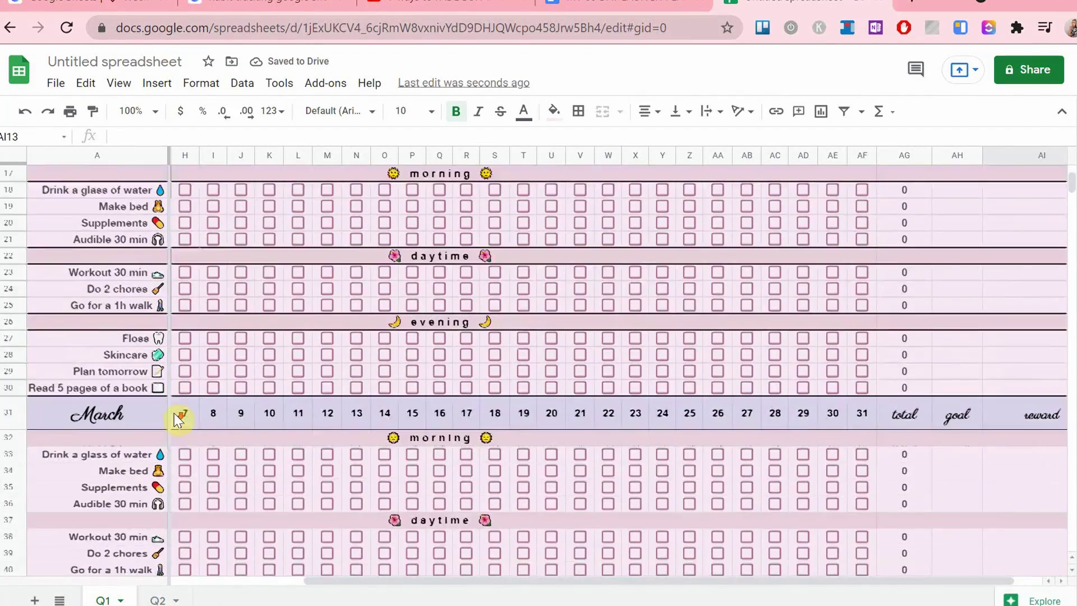
{"action": "scroll", "coordinate": [174, 413], "scroll_direction": "down", "scroll_amount": 3}
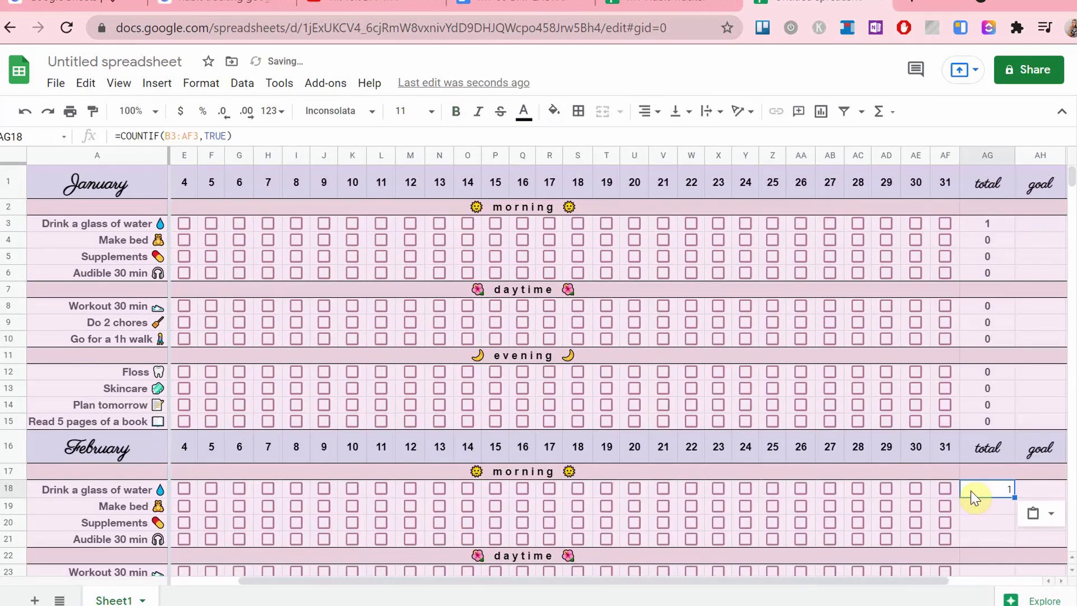
{"action": "left_click", "coordinate": [240, 137]}
{"action": "type", "text": "=COUNTIF(B3:AF3,TRUE)"}
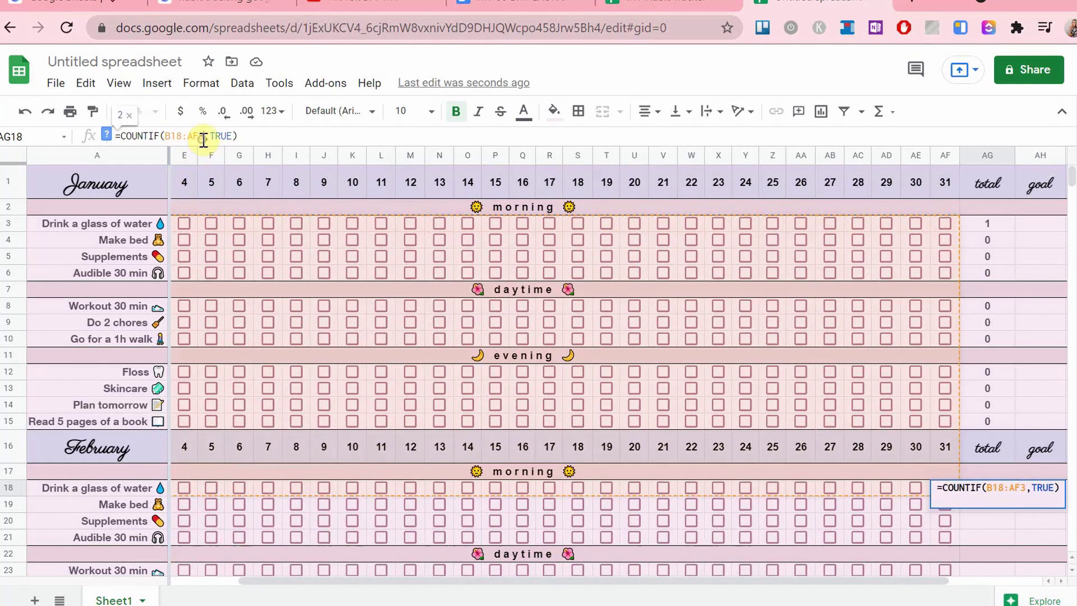
{"action": "key", "text": "Return"}
{"action": "left_click", "coordinate": [945, 490]}
{"action": "mouse_move", "coordinate": [996, 491]}
{"action": "left_mouse_down"}
{"action": "mouse_move", "coordinate": [1012, 544]}
{"action": "mouse_move", "coordinate": [998, 493]}
{"action": "left_mouse_up"}
Tick a January water checkbox to test that row's COUNTIF total
{"action": "scroll", "coordinate": [858, 366], "scroll_direction": "down", "scroll_amount": 3}
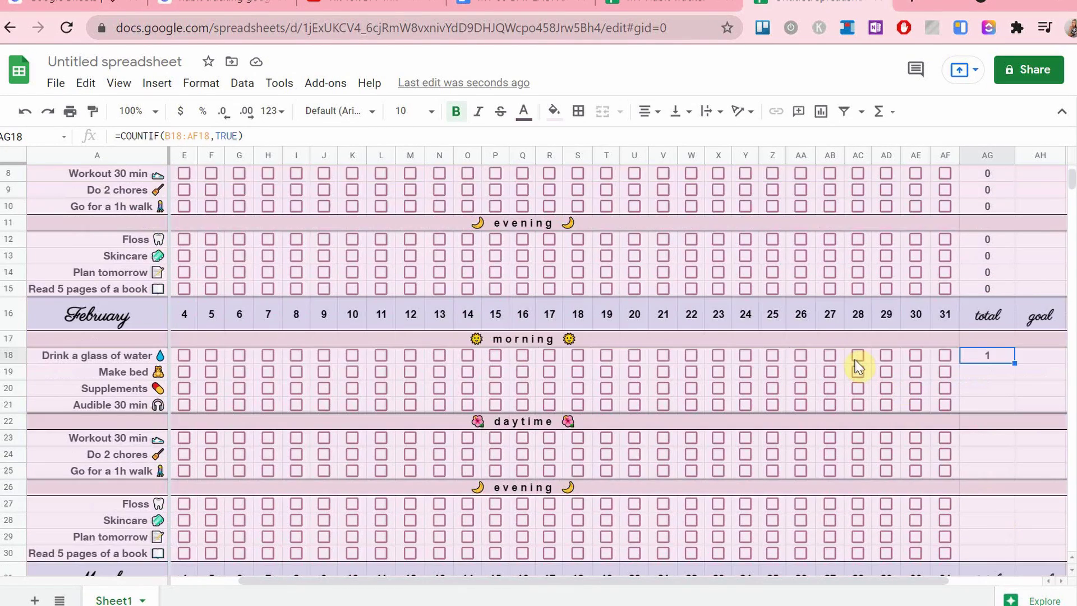
{"action": "left_click", "coordinate": [858, 365]}
{"action": "scroll", "coordinate": [858, 368], "scroll_direction": "up", "scroll_amount": 3}
{"action": "left_click", "coordinate": [945, 223]}
{"action": "left_click", "coordinate": [983, 223]}
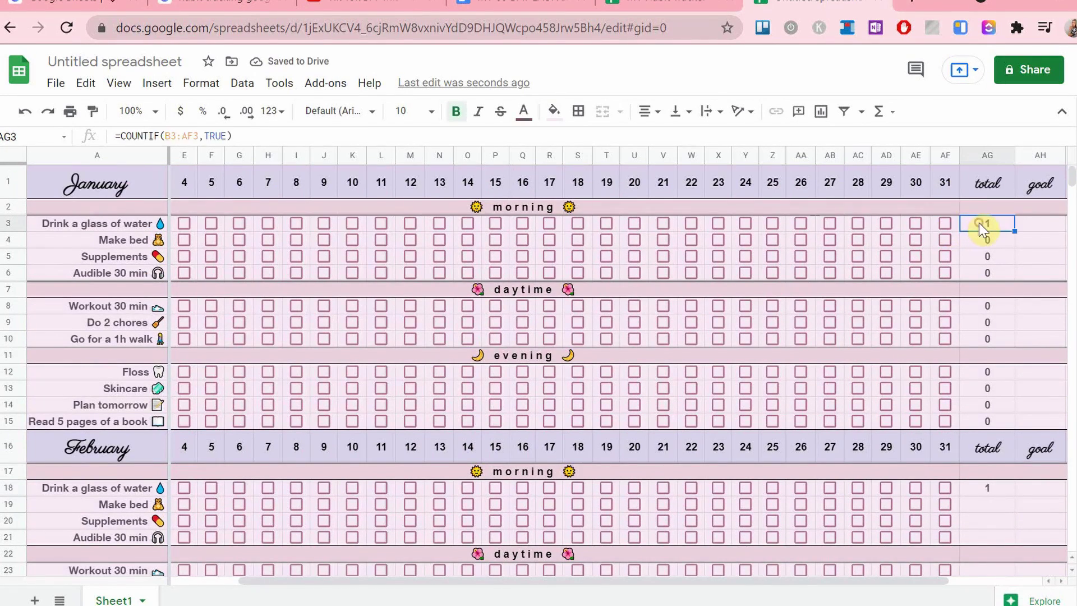
{"action": "scroll", "coordinate": [731, 365], "scroll_direction": "left", "scroll_amount": 3}
{"action": "left_click", "coordinate": [184, 223]}
{"action": "left_click", "coordinate": [187, 488]}
{"action": "scroll", "coordinate": [186, 494], "scroll_direction": "down", "scroll_amount": 5}
{"action": "scroll", "coordinate": [186, 355], "scroll_direction": "down", "scroll_amount": 5}
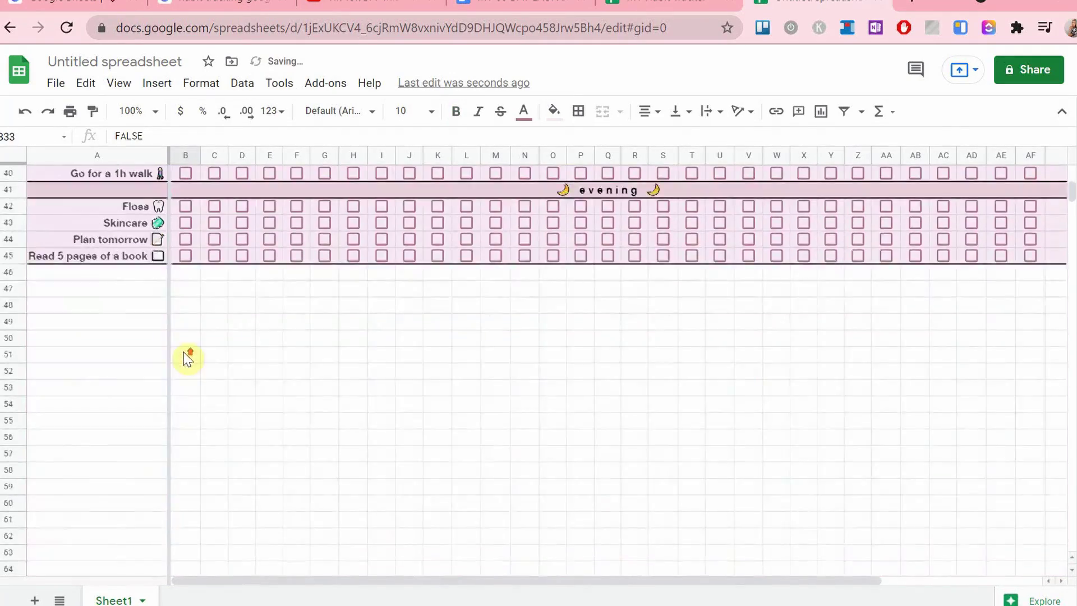
{"action": "scroll", "coordinate": [185, 354], "scroll_direction": "up", "scroll_amount": 10}
{"action": "scroll", "coordinate": [186, 352], "scroll_direction": "right", "scroll_amount": 3}
Fill the COUNTIF totals down AG18:AG21 and into the daytime totals AG23:AG25
{"action": "left_click", "coordinate": [861, 360]}
{"action": "scroll", "coordinate": [869, 393], "scroll_direction": "up", "scroll_amount": 2}
{"action": "left_click_drag", "start_coordinate": [874, 428], "coordinate": [877, 476]}
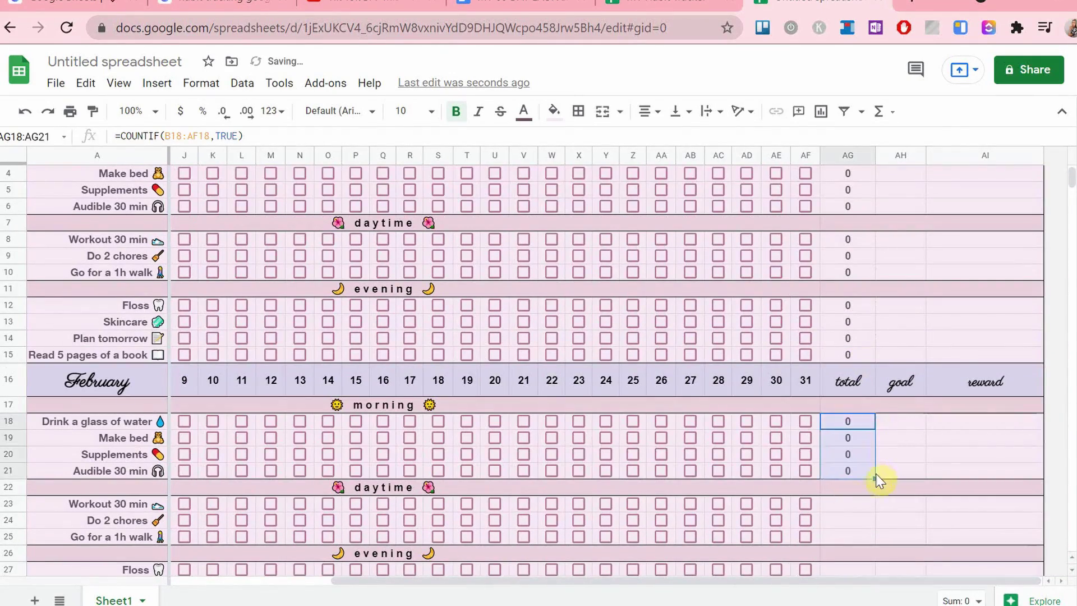
{"action": "left_click", "coordinate": [848, 504]}
{"action": "left_click", "coordinate": [191, 136]}
{"action": "type", "text": "=COUNTIF(B23:AF3,TRUE)"}
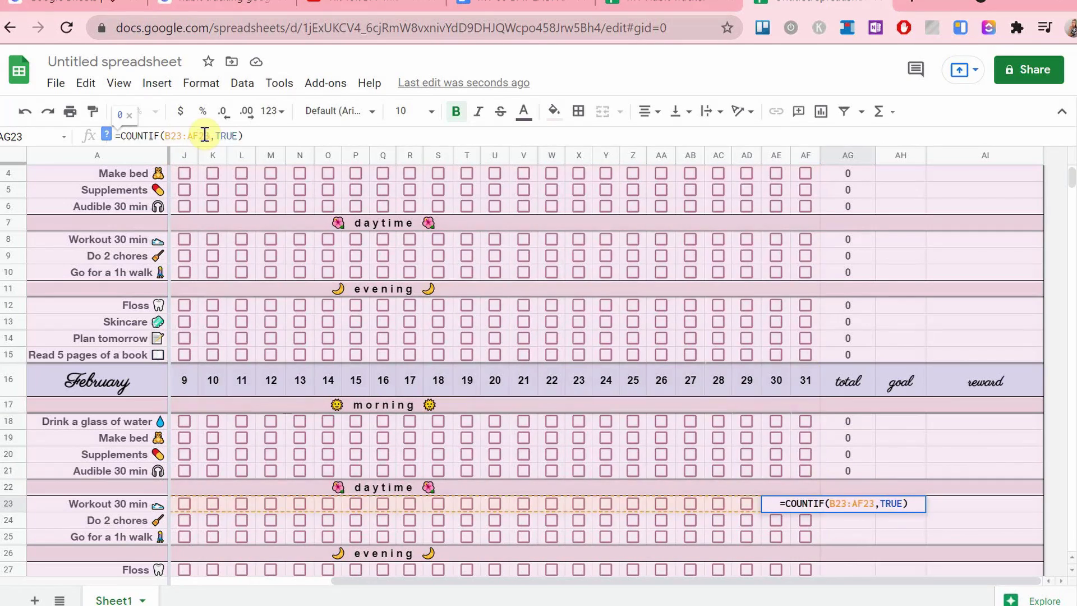
{"action": "key", "text": "Return"}
{"action": "left_click", "coordinate": [861, 507]}
{"action": "left_click_drag", "start_coordinate": [875, 511], "coordinate": [876, 537]}
Paste the COUNTIF formula into the Floss total AG27 with range B27:AF27
{"action": "scroll", "coordinate": [908, 534], "scroll_direction": "down", "scroll_amount": 3}
{"action": "left_click", "coordinate": [847, 437]}
{"action": "left_click", "coordinate": [205, 136]}
{"action": "type", "text": "=COUNTIF(B3:AF3,TRUE)"}
{"action": "left_click_drag", "start_coordinate": [164, 136], "coordinate": [197, 136]}
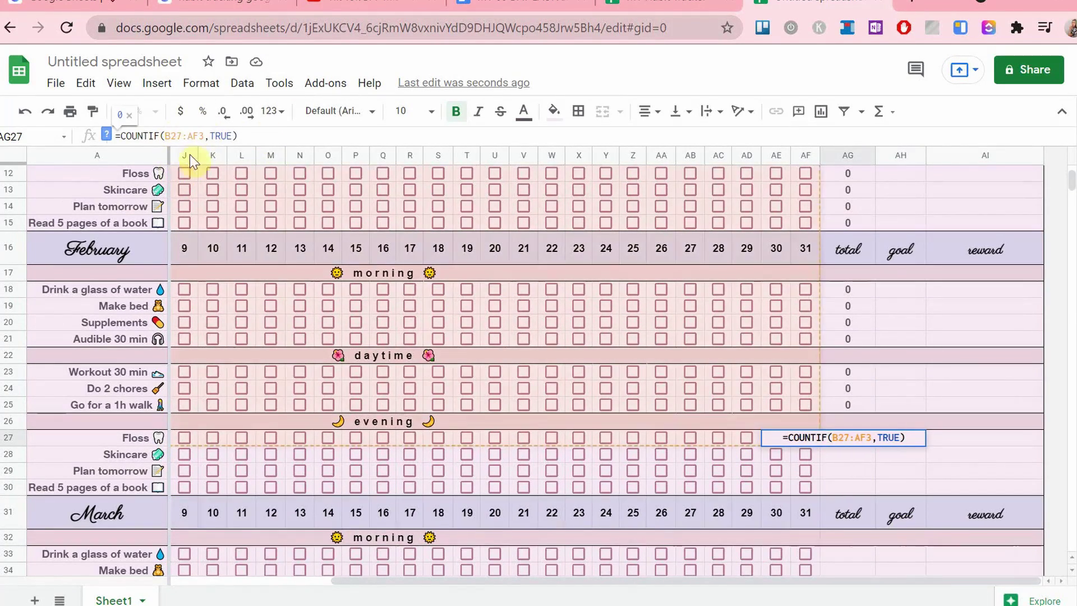
{"action": "type", "text": "B27:AF27"}
{"action": "key", "text": "Return"}
Enter morning goals 31, 28, 31 and 20 in AH3:AH6
{"action": "scroll", "coordinate": [898, 393], "scroll_direction": "up", "scroll_amount": 4}
{"action": "left_click_drag", "start_coordinate": [987, 308], "coordinate": [995, 337]}
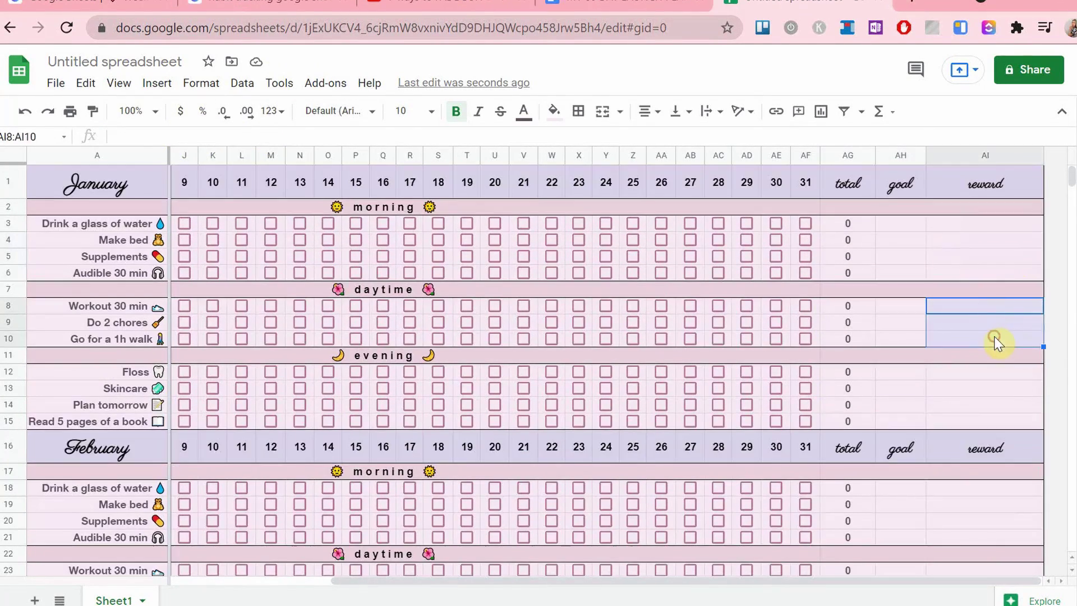
{"action": "left_click", "coordinate": [965, 262]}
{"action": "left_click_drag", "start_coordinate": [900, 223], "coordinate": [915, 277]}
{"action": "left_click", "coordinate": [895, 226]}
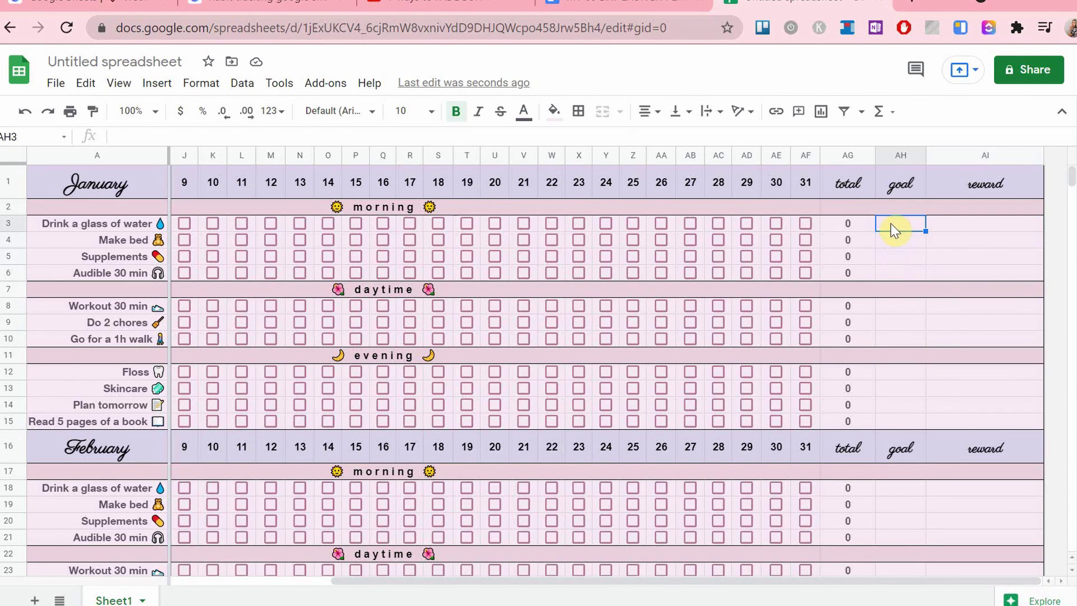
{"action": "type", "text": "31"}
{"action": "key", "text": "Return"}
{"action": "type", "text": "28"}
{"action": "key", "text": "Return"}
{"action": "type", "text": "31"}
{"action": "key", "text": "Return"}
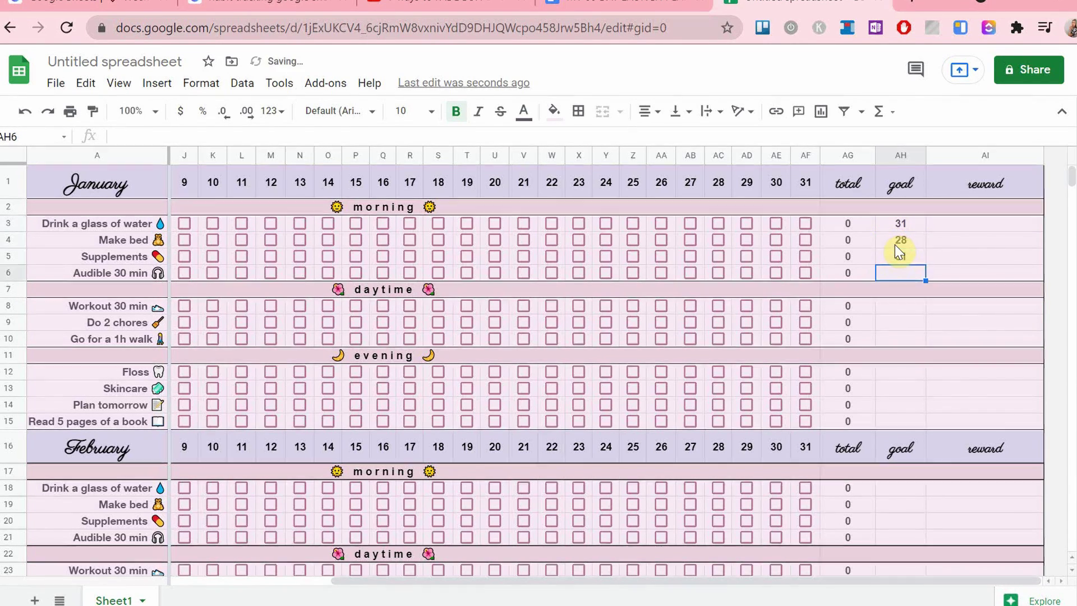
{"action": "type", "text": "20"}
Enter goals 20 for Workout, 26 for chores and 15 for the walk
{"action": "left_click", "coordinate": [921, 307]}
{"action": "type", "text": "20"}
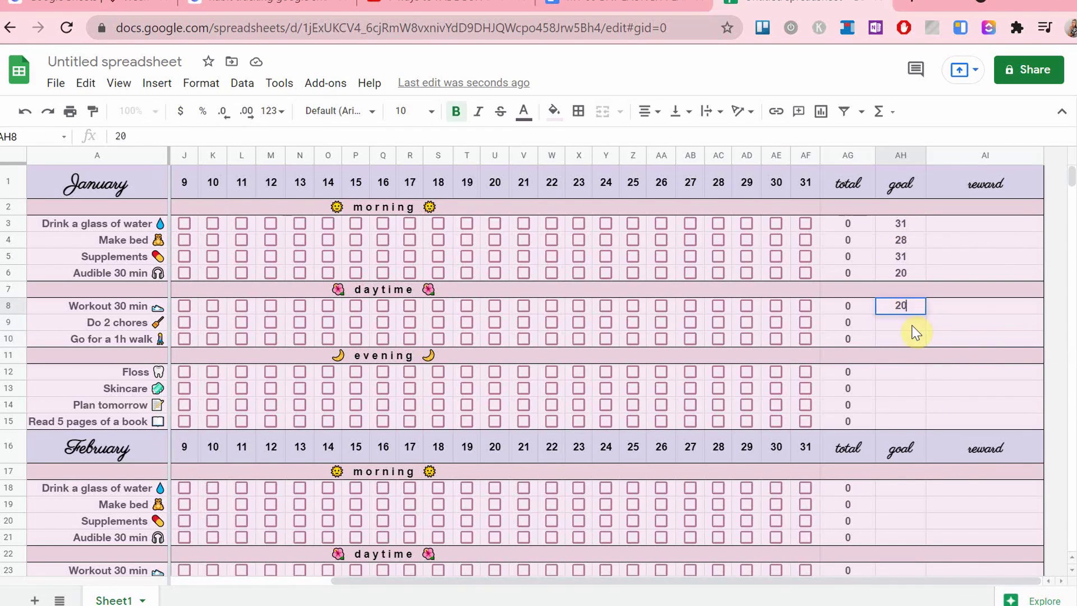
{"action": "key", "text": "Return"}
{"action": "type", "text": "26"}
{"action": "key", "text": "Return"}
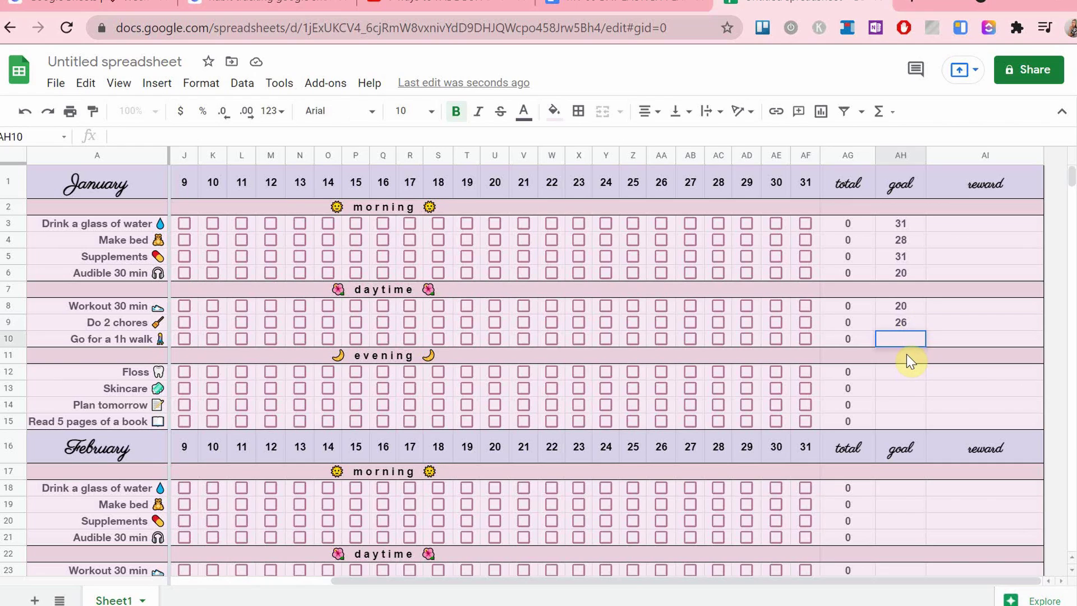
{"action": "type", "text": "15"}
{"action": "left_click", "coordinate": [907, 370]}
Tick and untick the day 31 walk checkbox as a test
{"action": "left_click", "coordinate": [954, 322]}
{"action": "scroll", "coordinate": [219, 236], "scroll_direction": "left", "scroll_amount": 5}
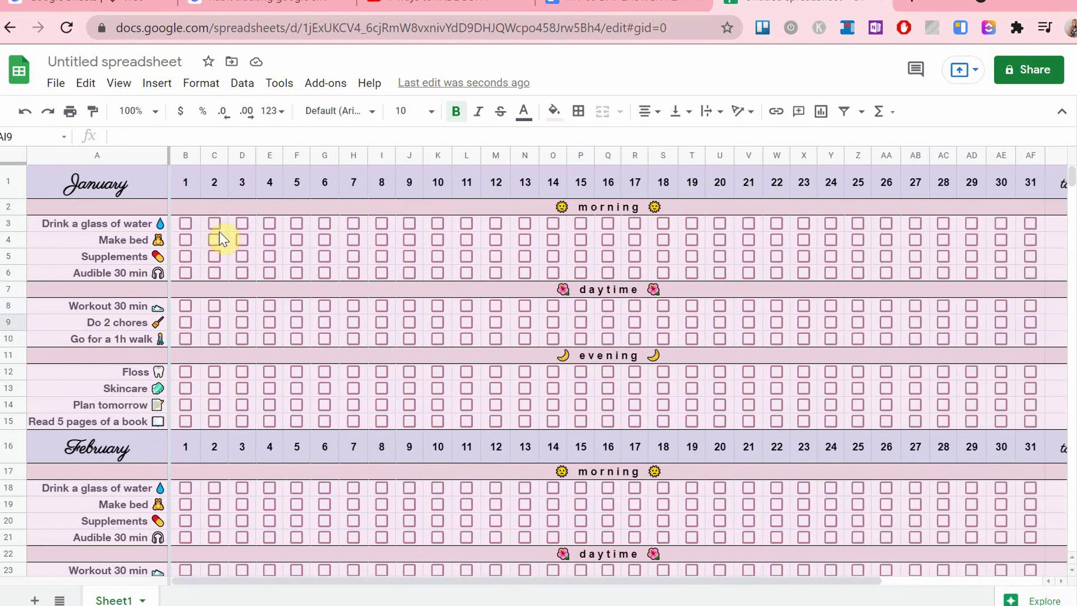
{"action": "scroll", "coordinate": [219, 238], "scroll_direction": "right", "scroll_amount": 5}
{"action": "scroll", "coordinate": [222, 238], "scroll_direction": "left", "scroll_amount": 5}
{"action": "scroll", "coordinate": [392, 284], "scroll_direction": "right", "scroll_amount": 5}
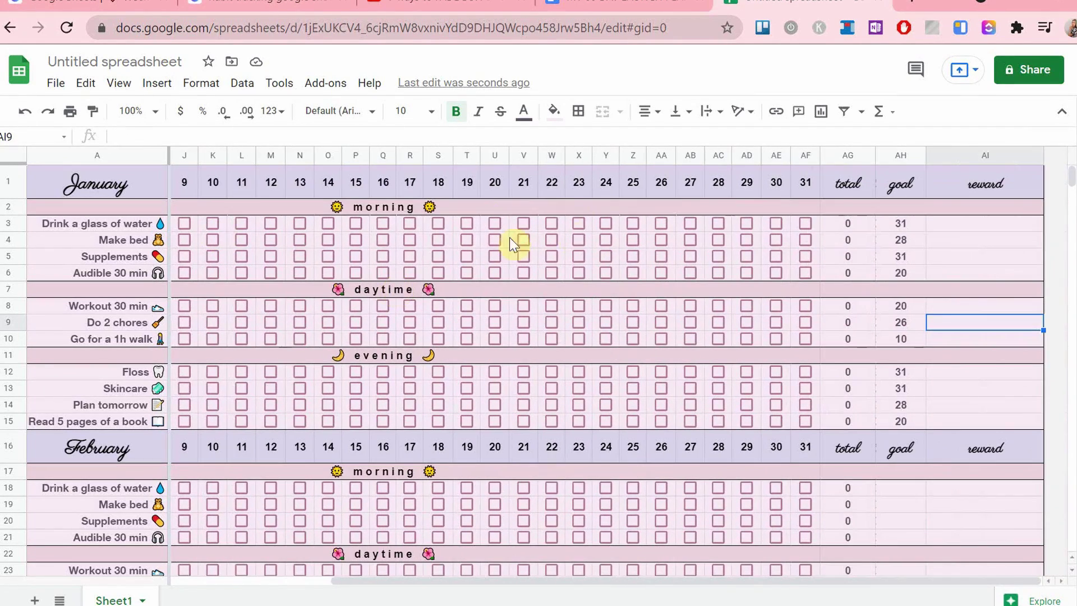
{"action": "left_click", "coordinate": [806, 339]}
{"action": "left_click", "coordinate": [806, 339]}
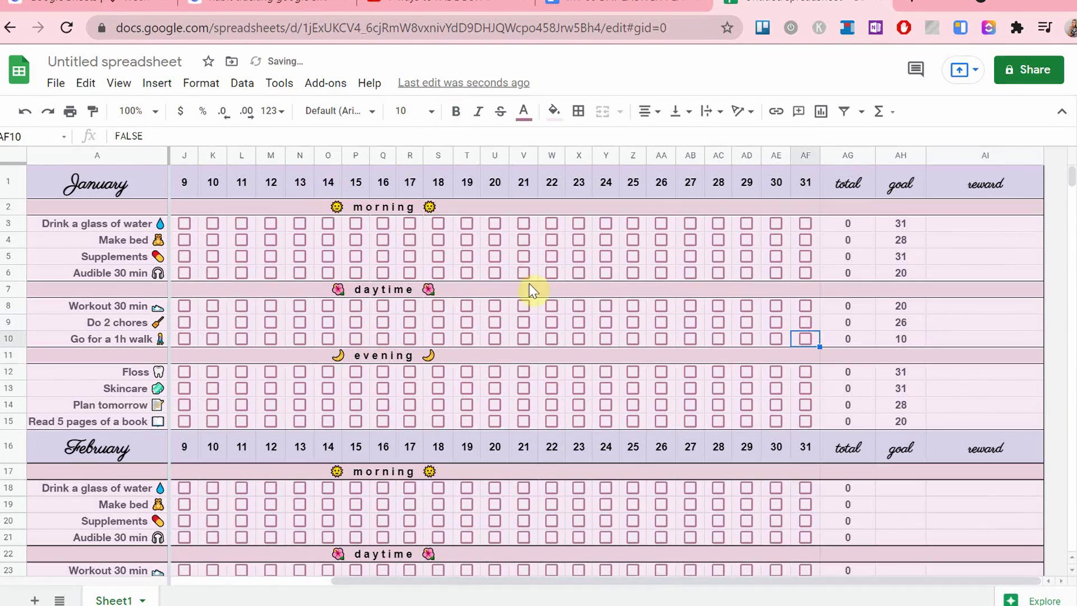
Tick day 22 for water, bed, supplements, workout, chores, floss, skincare and plan tomorrow
{"action": "left_click", "coordinate": [552, 222]}
{"action": "left_click", "coordinate": [552, 239]}
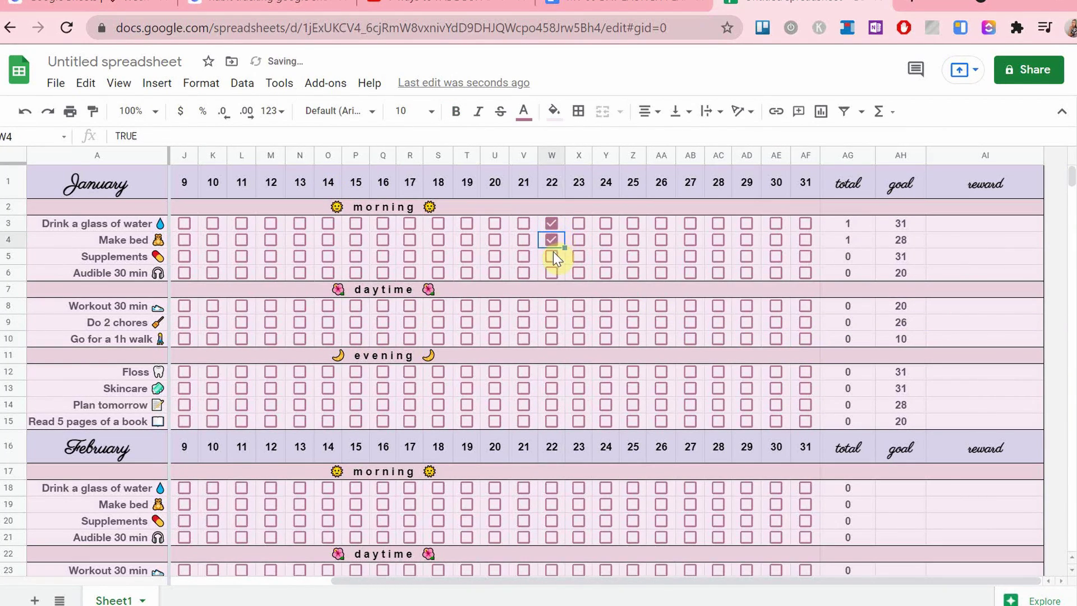
{"action": "left_click", "coordinate": [552, 256]}
{"action": "left_click", "coordinate": [552, 305]}
{"action": "left_click", "coordinate": [553, 322]}
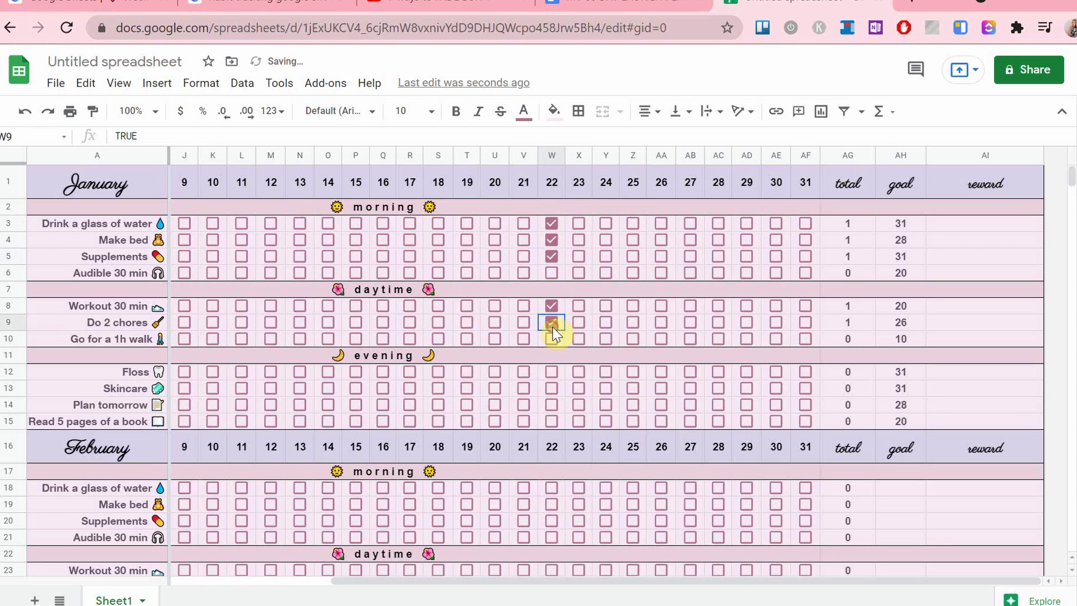
{"action": "left_click", "coordinate": [553, 371]}
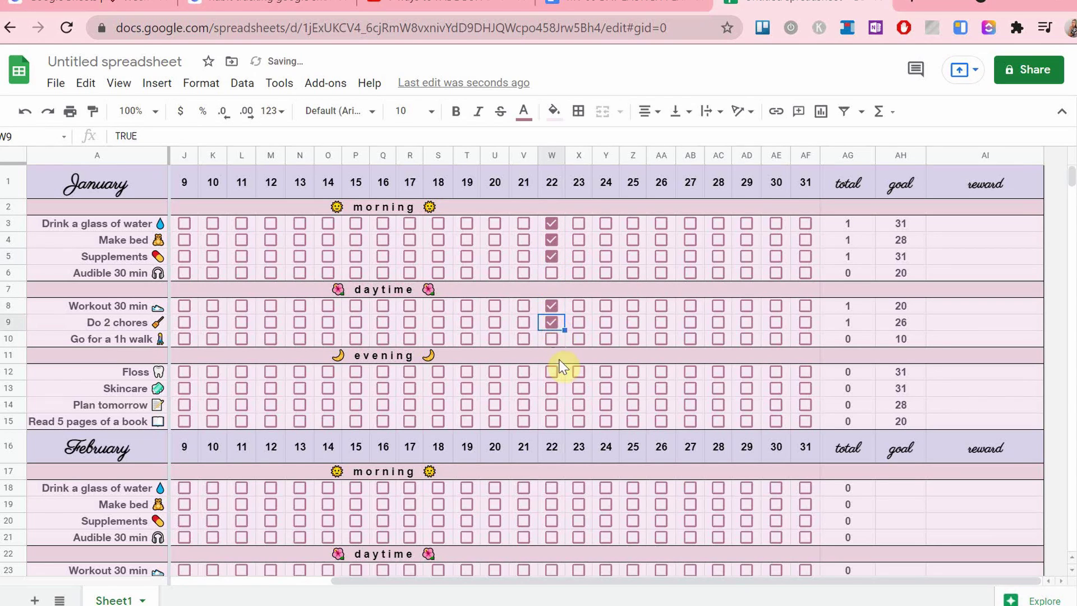
{"action": "left_click", "coordinate": [552, 388]}
{"action": "left_click", "coordinate": [556, 409]}
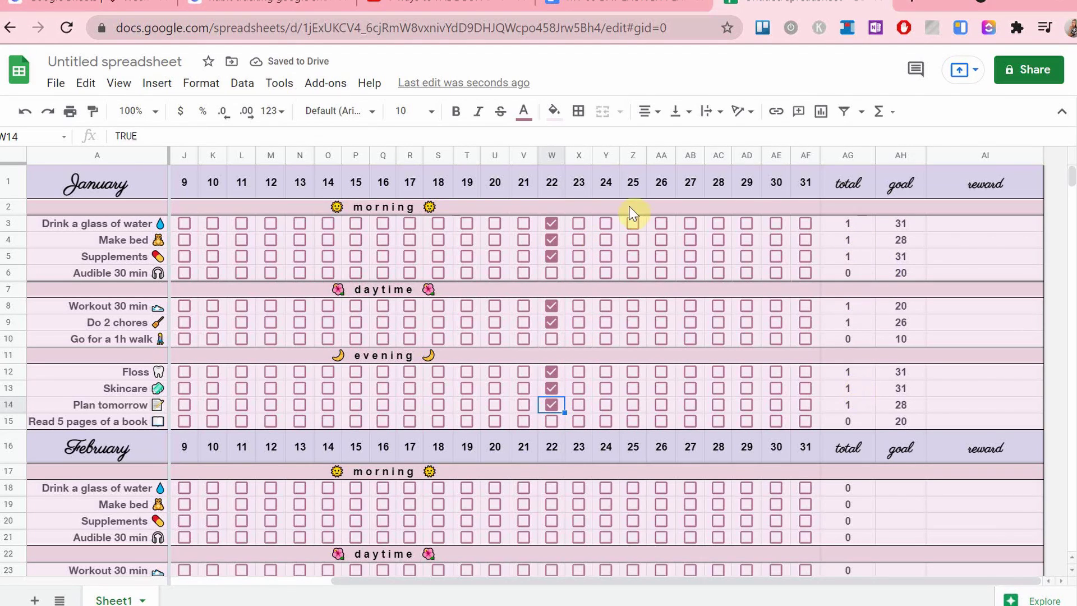
Tick day 23 for bed, water, supplements, Audible, chores, walk, floss, skincare and reading
{"action": "left_click", "coordinate": [579, 240]}
{"action": "left_click", "coordinate": [580, 224]}
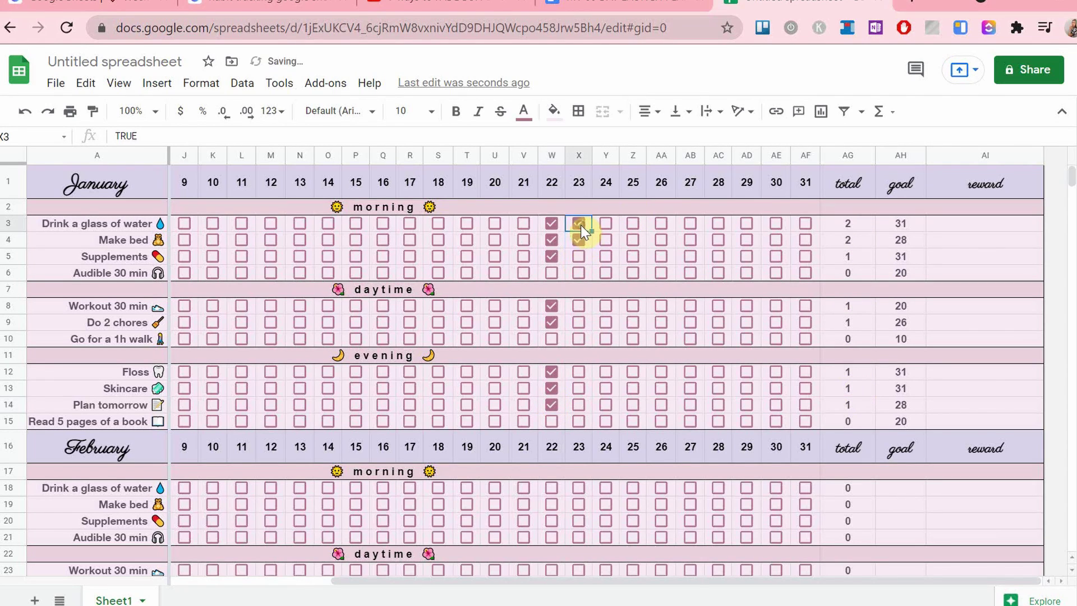
{"action": "left_click", "coordinate": [578, 257]}
{"action": "left_click", "coordinate": [578, 273]}
{"action": "left_click", "coordinate": [577, 321]}
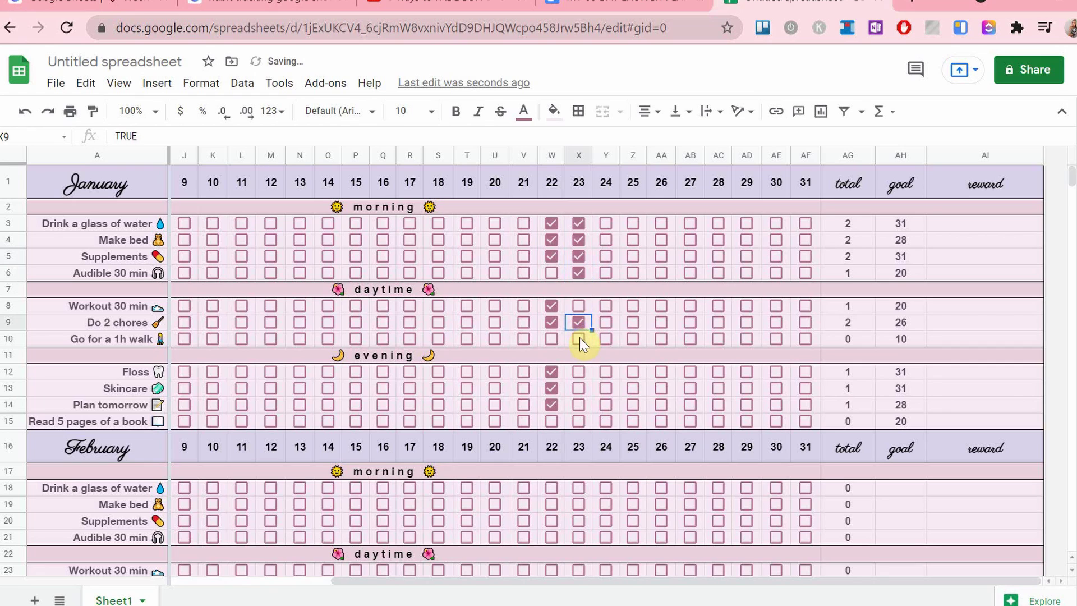
{"action": "left_click", "coordinate": [580, 338]}
{"action": "left_click", "coordinate": [577, 371]}
{"action": "left_click", "coordinate": [579, 389]}
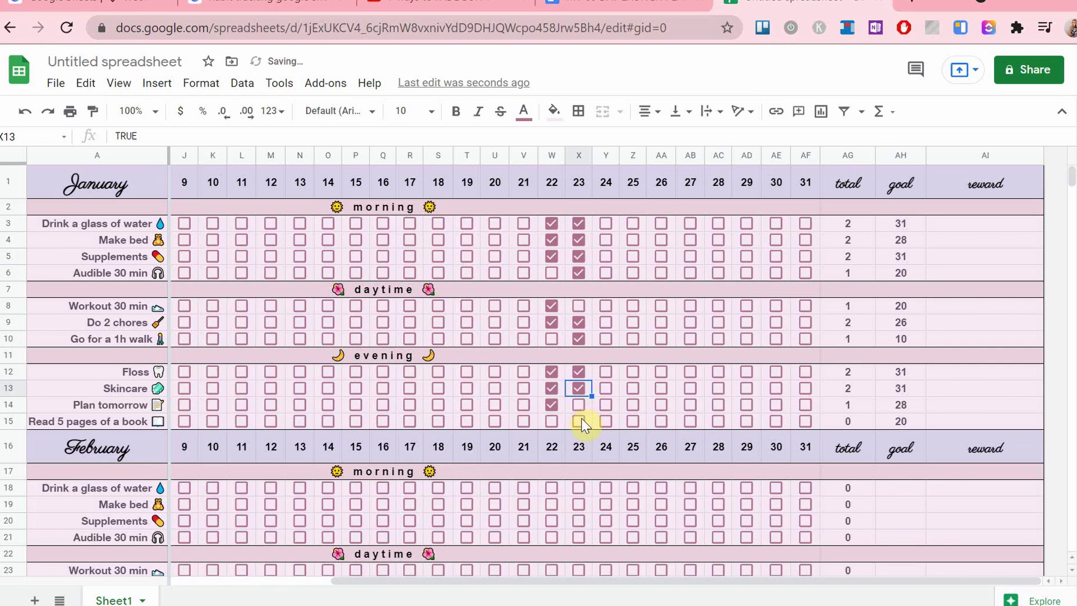
{"action": "left_click", "coordinate": [581, 422]}
{"action": "scroll", "coordinate": [670, 317], "scroll_direction": "left", "scroll_amount": 1}
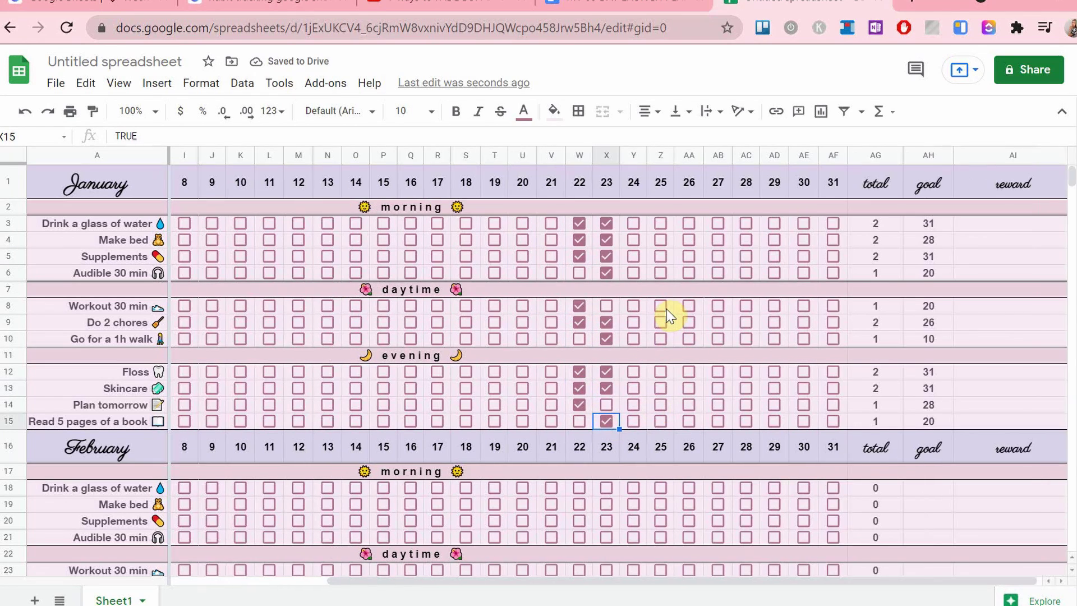
{"action": "scroll", "coordinate": [671, 317], "scroll_direction": "right", "scroll_amount": 1}
Tick Make bed on day 24, Supplements on days 24–25, chores on 27, Skincare on 17
{"action": "scroll", "coordinate": [670, 314], "scroll_direction": "down", "scroll_amount": 10}
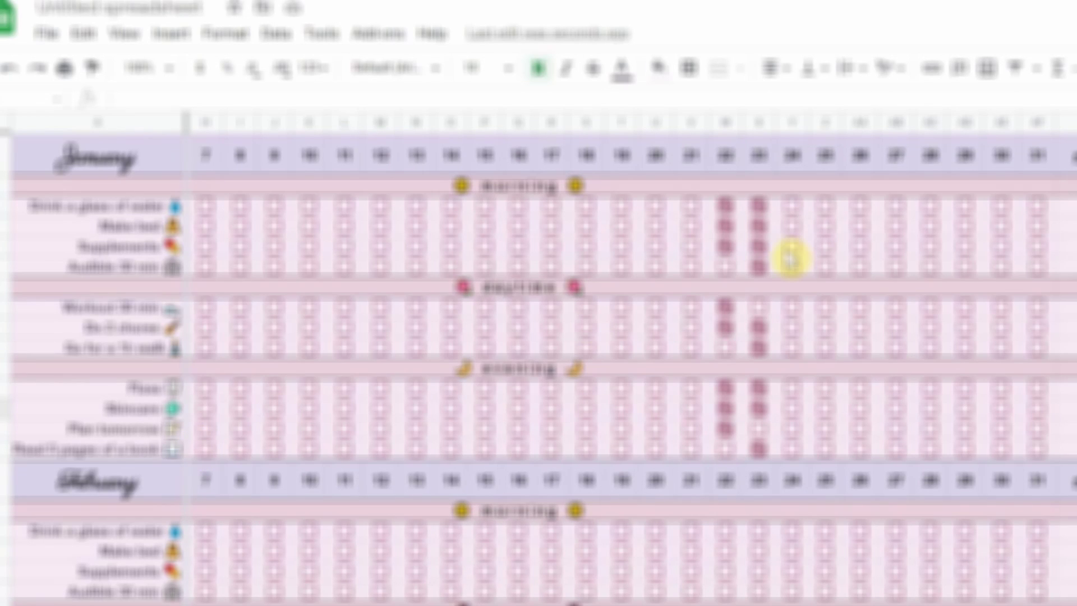
{"action": "left_click", "coordinate": [794, 227]}
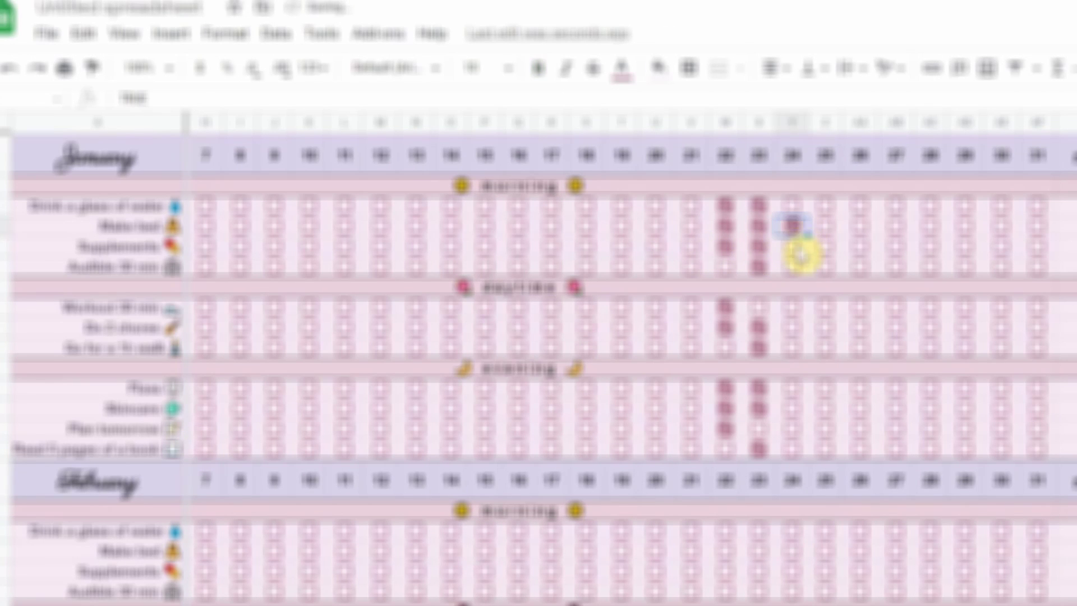
{"action": "left_click", "coordinate": [798, 251]}
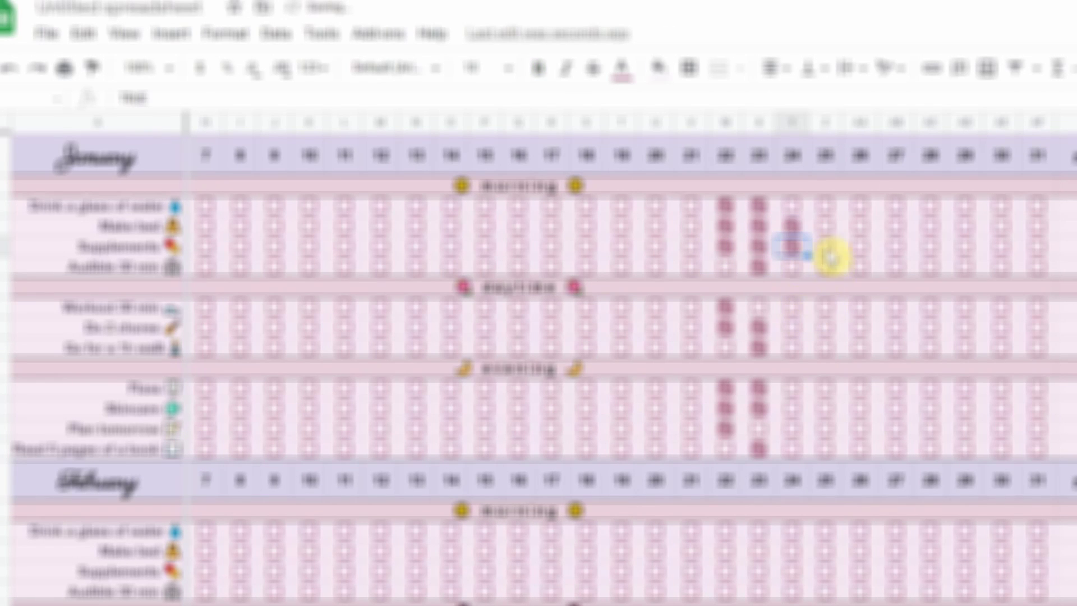
{"action": "left_click", "coordinate": [828, 252]}
{"action": "left_click", "coordinate": [898, 330]}
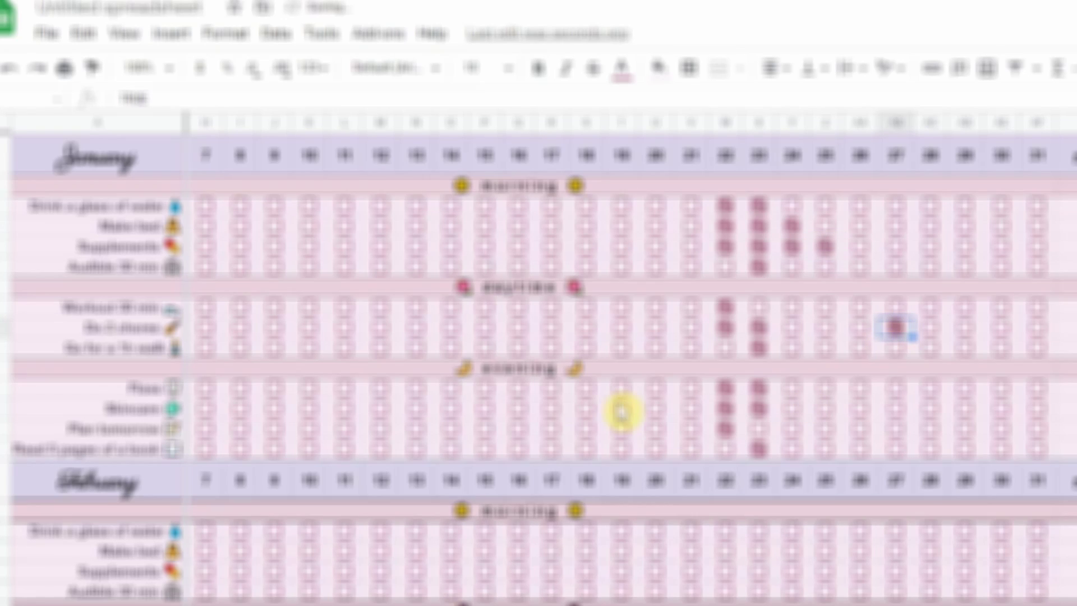
{"action": "left_click", "coordinate": [552, 411]}
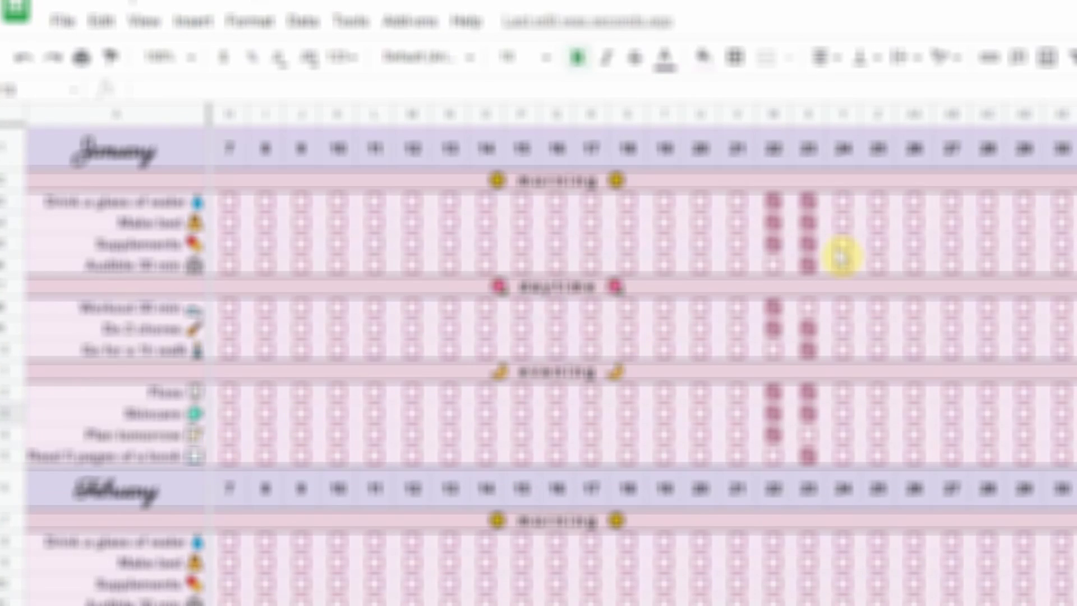
{"action": "left_click", "coordinate": [844, 222]}
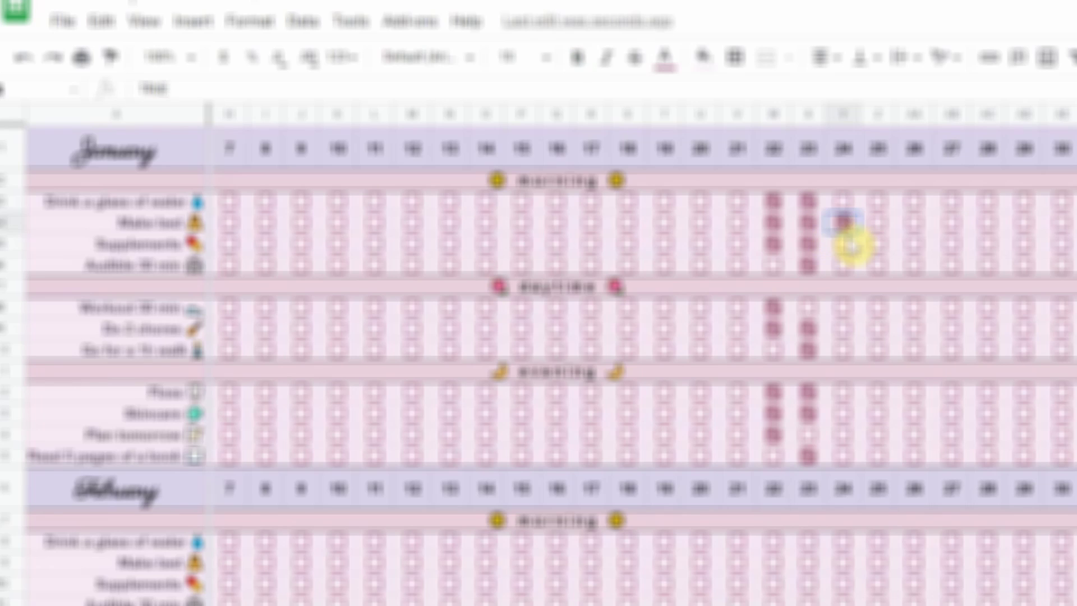
{"action": "left_click", "coordinate": [847, 245]}
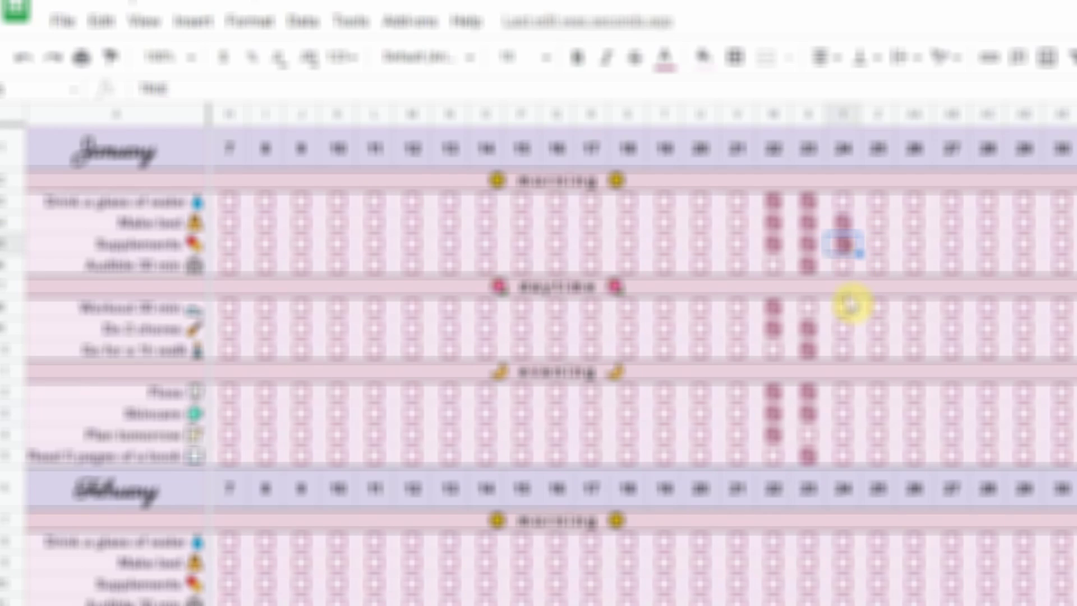
{"action": "left_click", "coordinate": [879, 246]}
{"action": "left_click", "coordinate": [954, 331]}
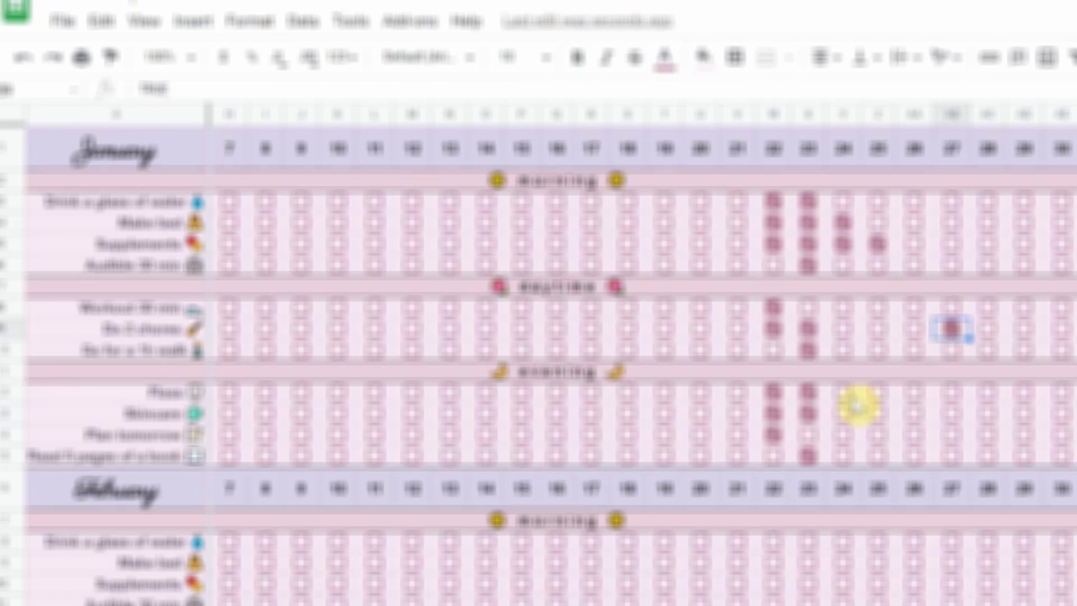
{"action": "left_click", "coordinate": [592, 415]}
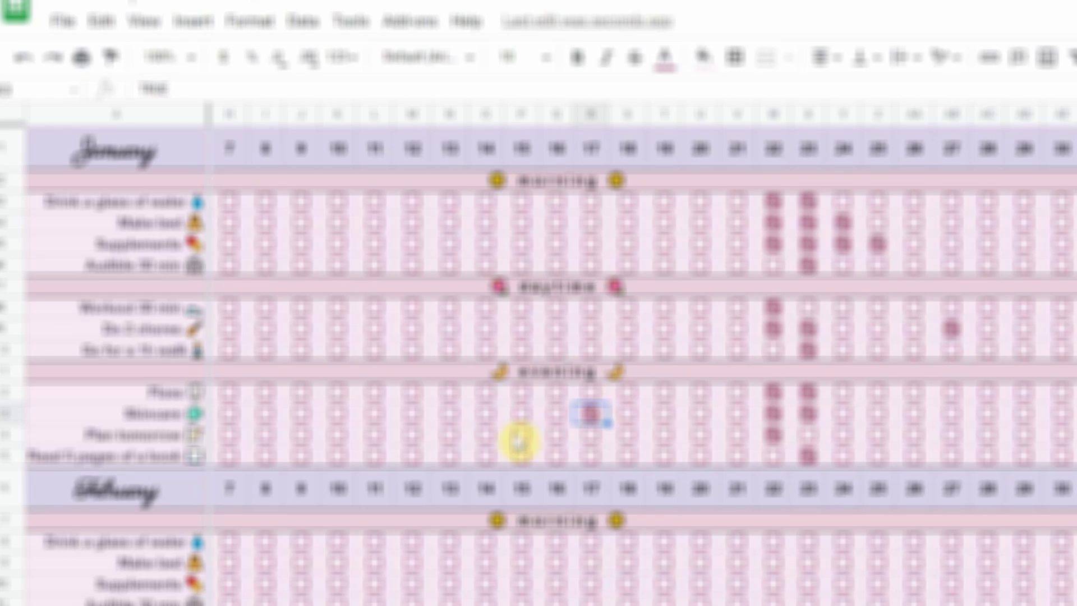